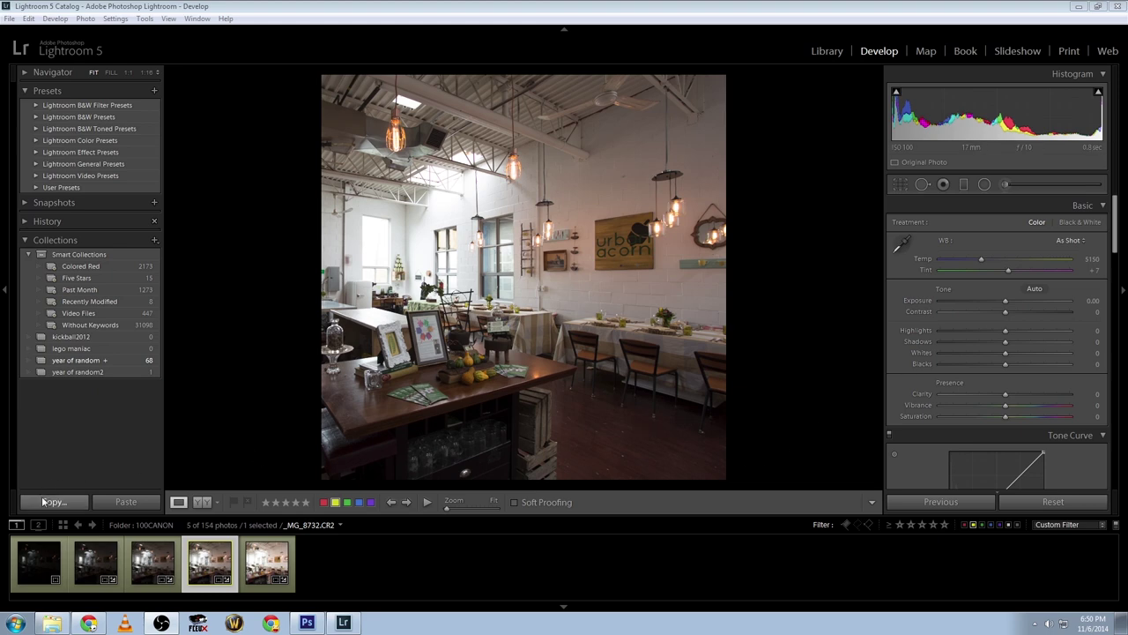
- Compare the five bracketed exposures and settle on the fourth, _MG_8732.CR2, for editing
{"action": "left_click", "coordinate": [35, 578]}
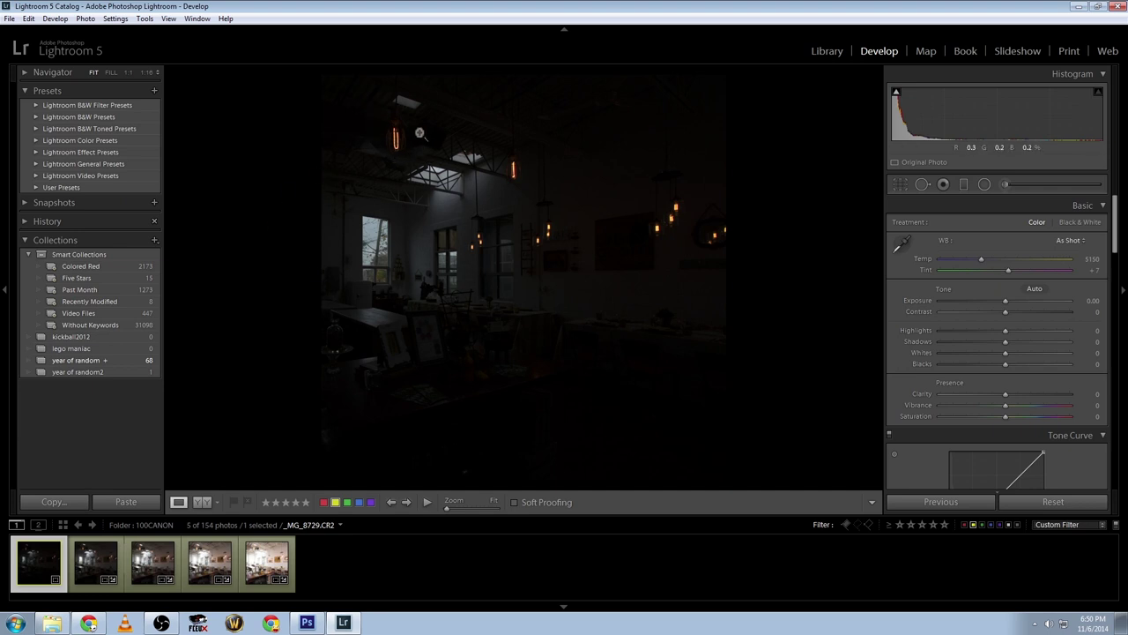
{"action": "left_click", "coordinate": [106, 569]}
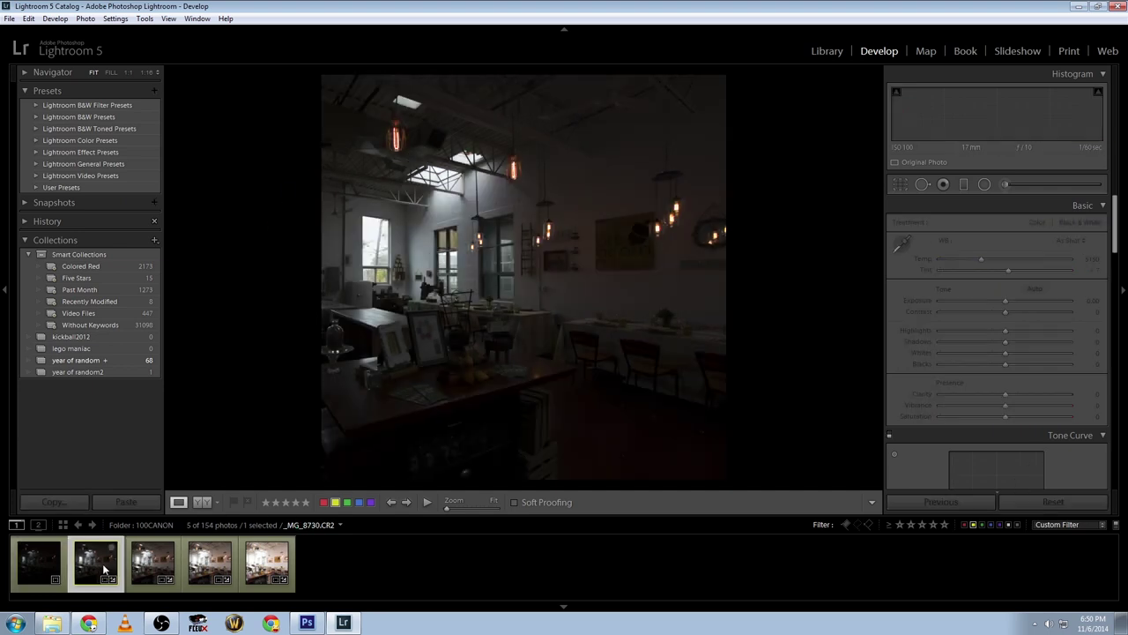
{"action": "left_click", "coordinate": [162, 572]}
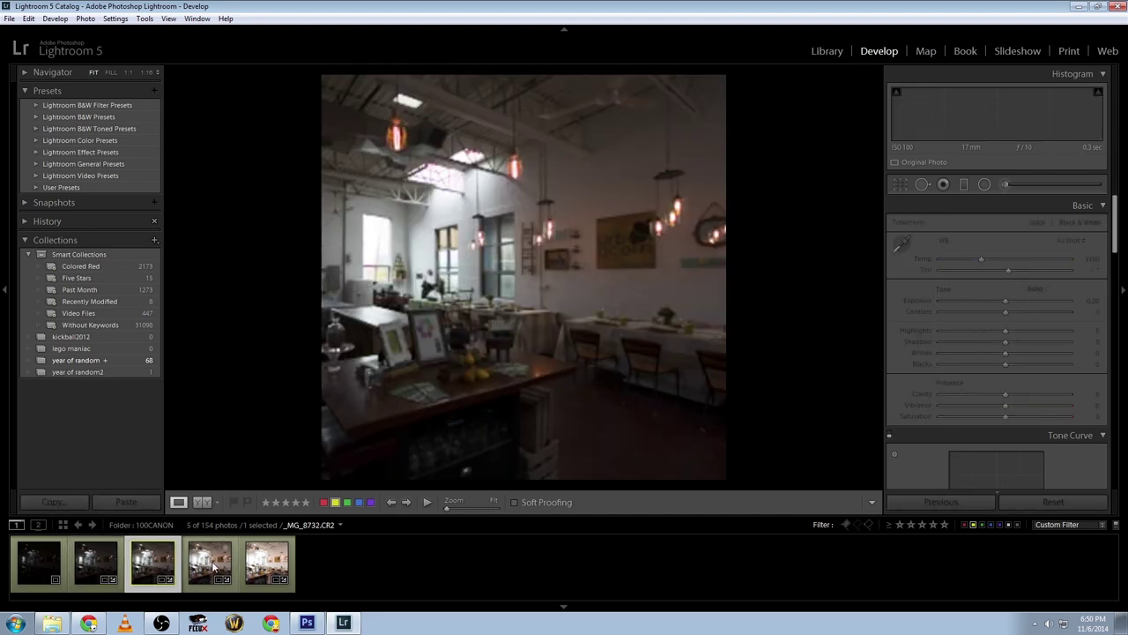
{"action": "left_click", "coordinate": [213, 569]}
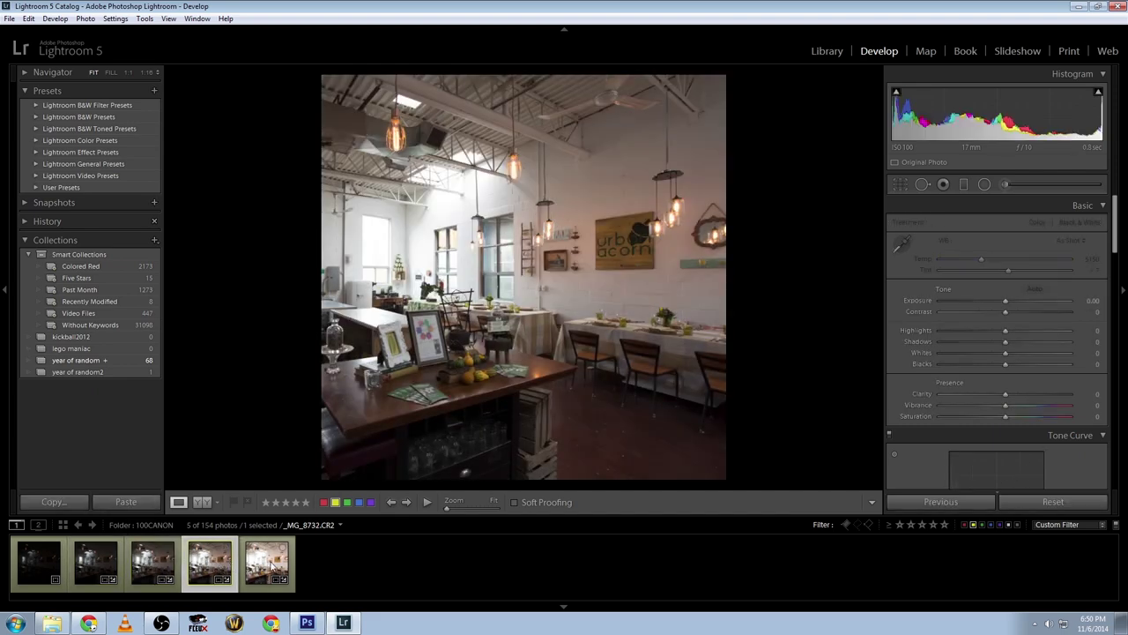
{"action": "left_click", "coordinate": [273, 566]}
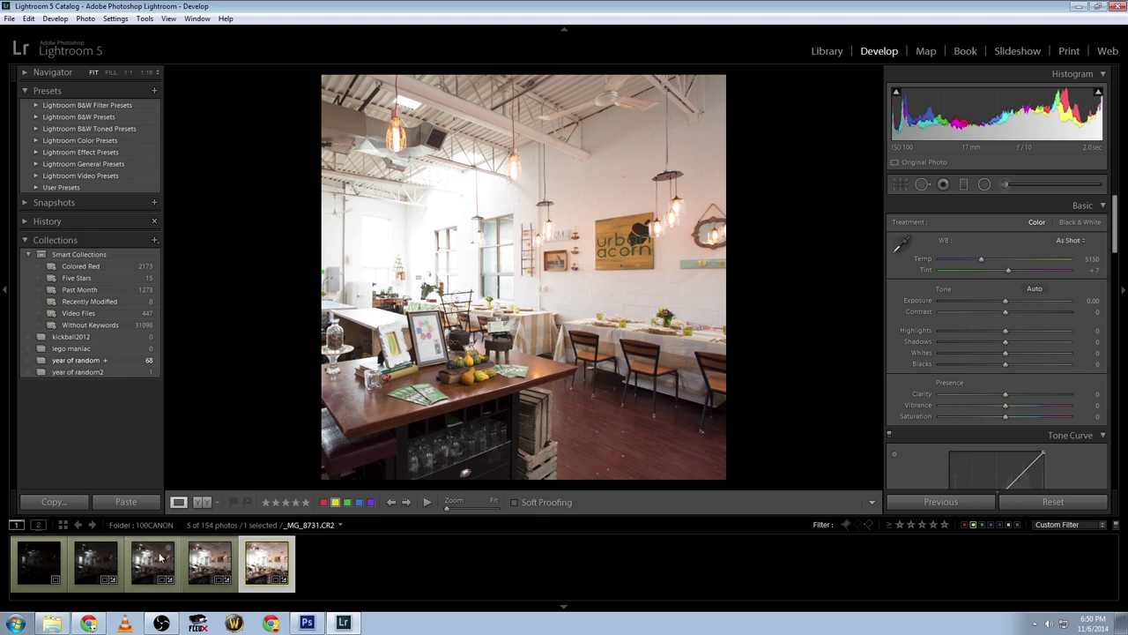
{"action": "left_click", "coordinate": [95, 562]}
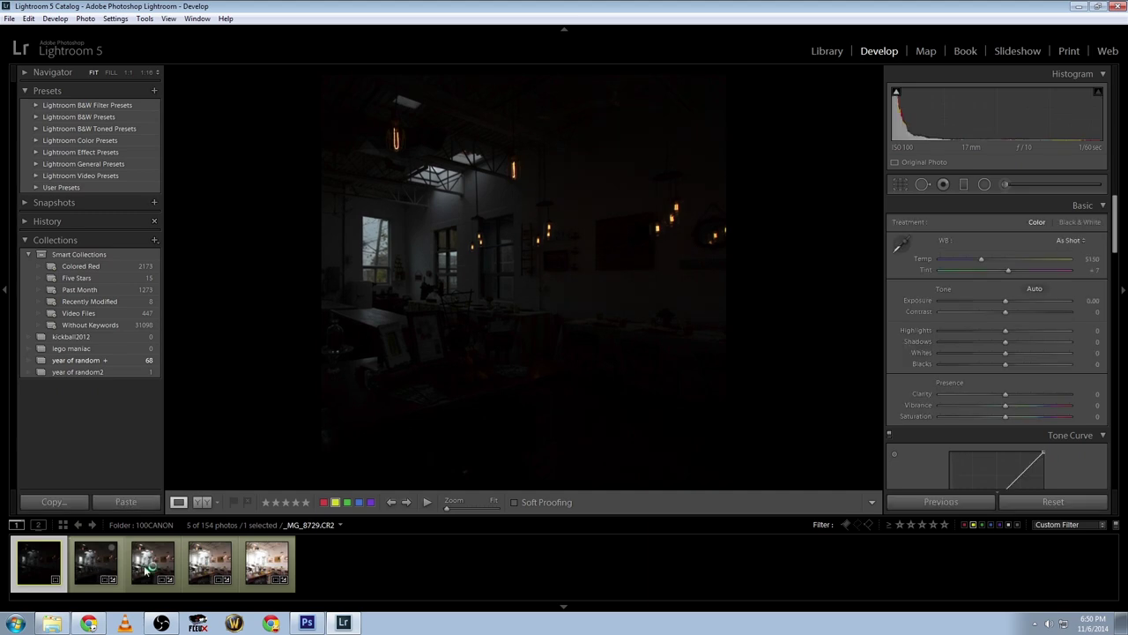
{"action": "left_click", "coordinate": [229, 562]}
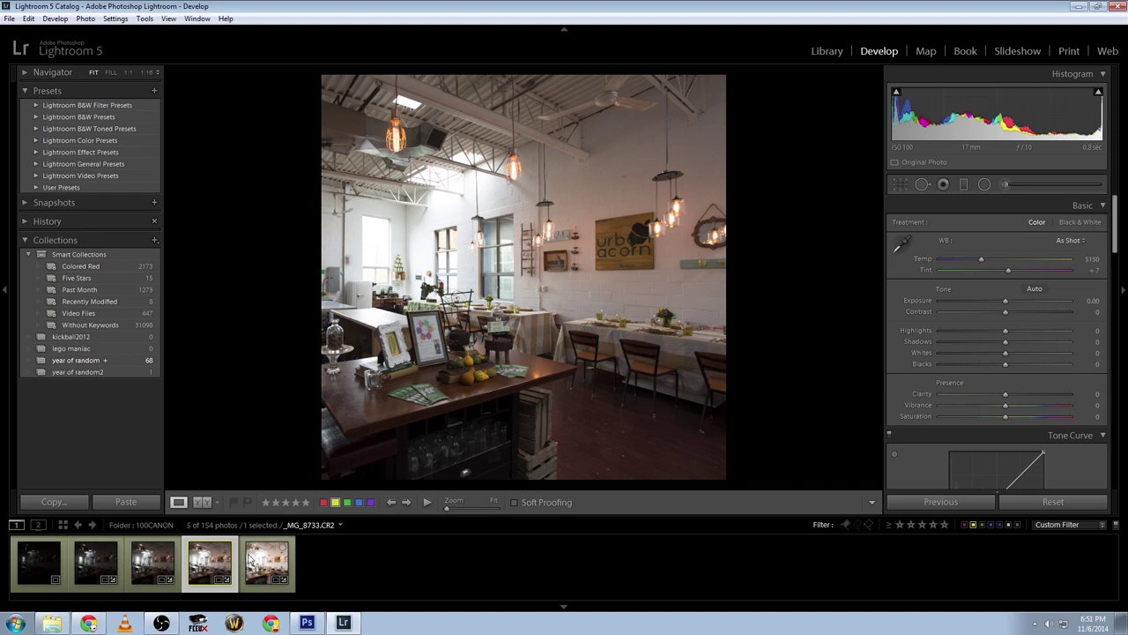
{"action": "left_click", "coordinate": [251, 560]}
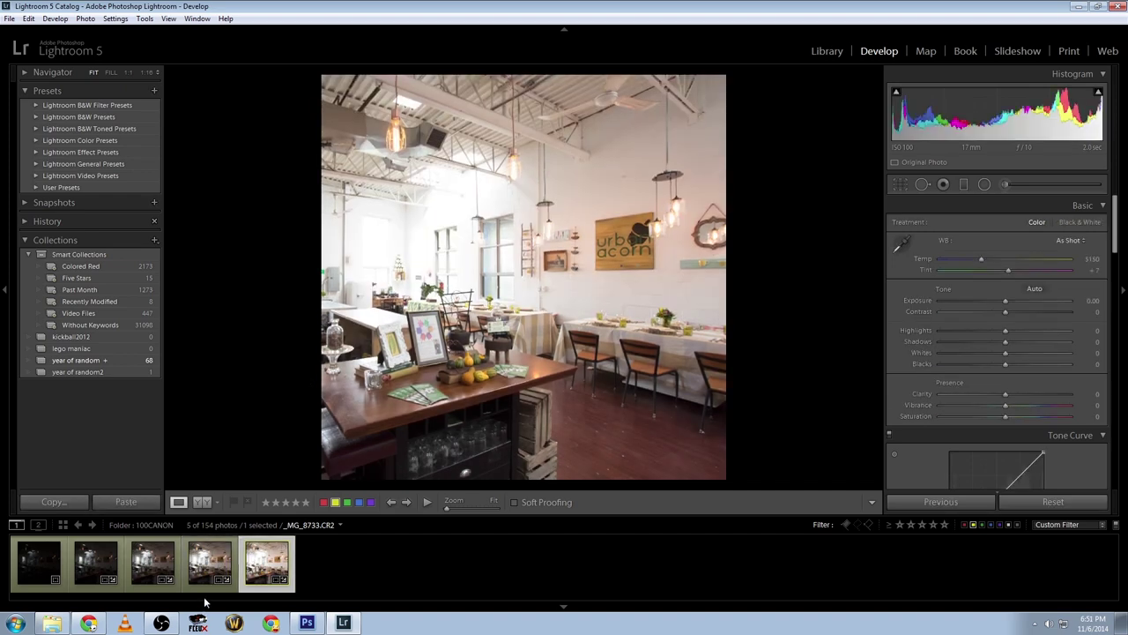
{"action": "left_click", "coordinate": [168, 577]}
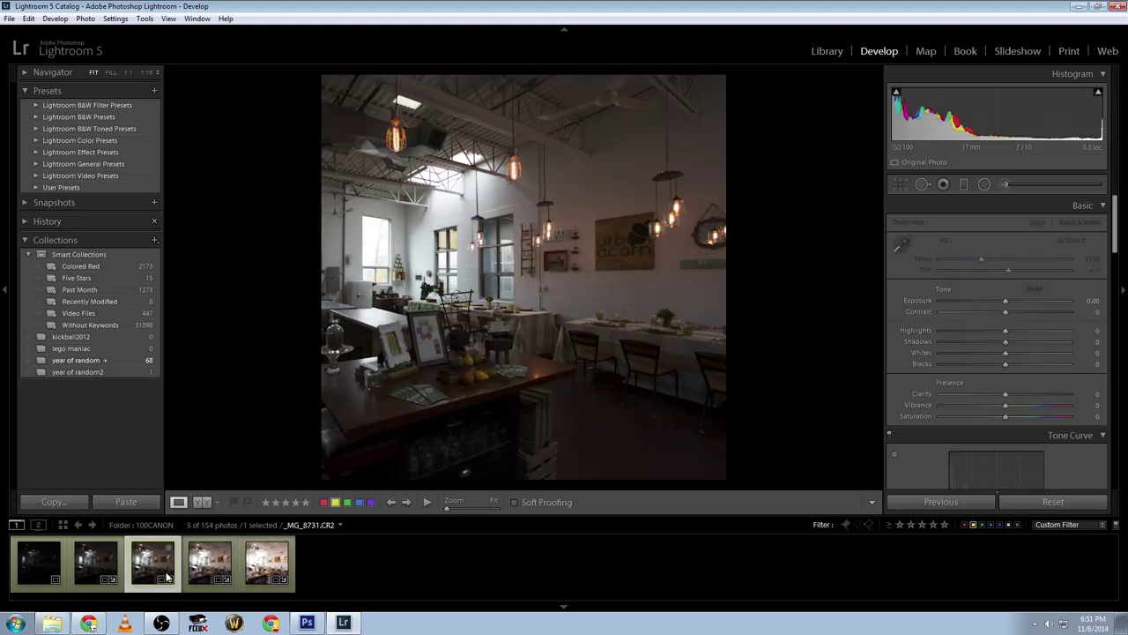
{"action": "left_click", "coordinate": [208, 569]}
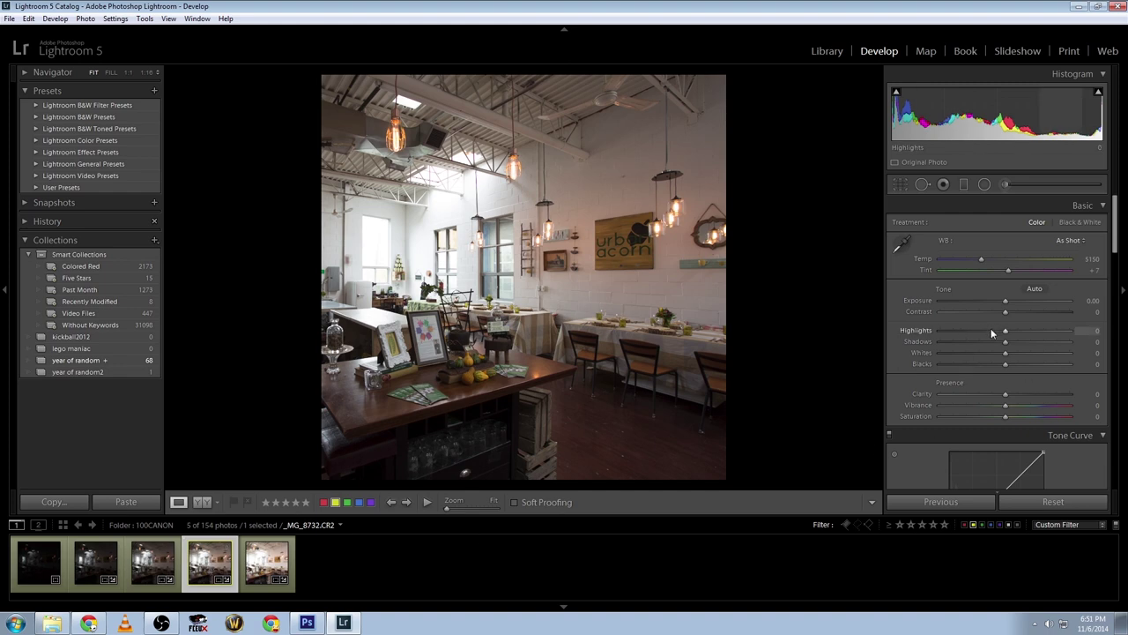
- Test Highlights at -100 and check Whites clipping, then reset both sliders to 0
{"action": "left_click_drag", "start_coordinate": [1003, 332], "coordinate": [913, 342]}
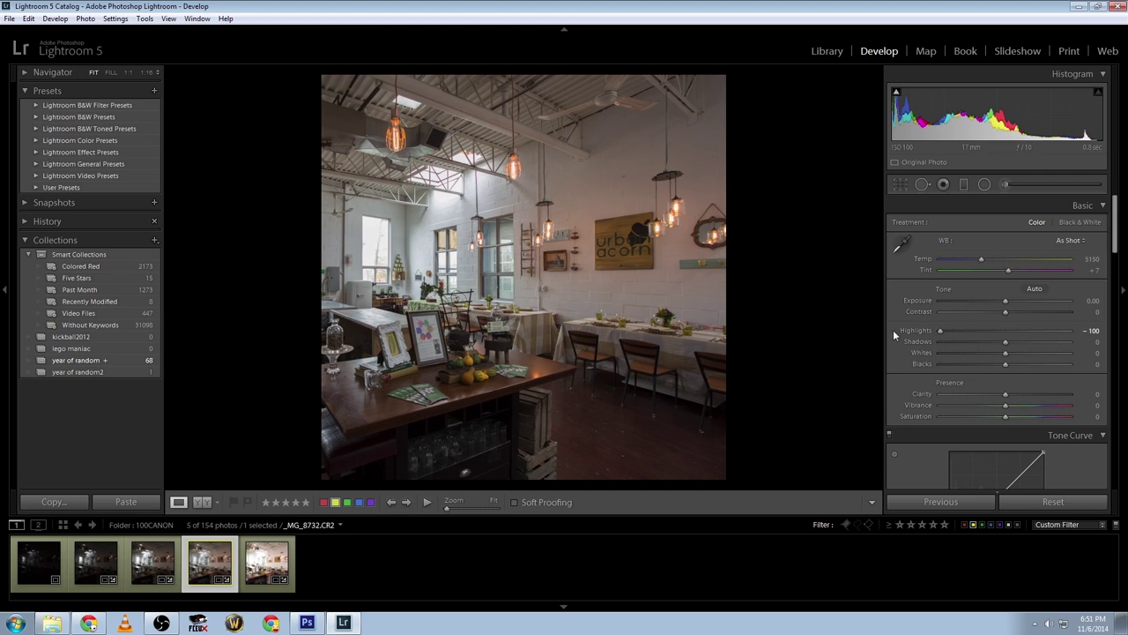
{"action": "mouse_move", "coordinate": [1001, 354]}
{"action": "left_mouse_down"}
{"action": "mouse_move", "coordinate": [1040, 353]}
{"action": "mouse_move", "coordinate": [1008, 353]}
{"action": "left_mouse_up"}
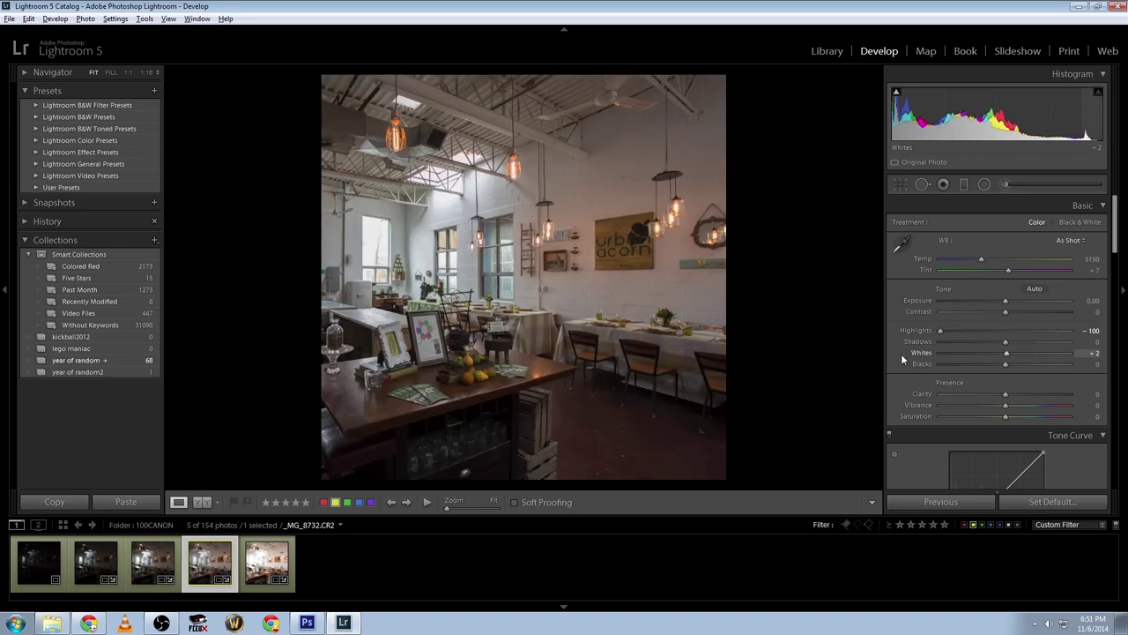
{"action": "double_click", "coordinate": [914, 352]}
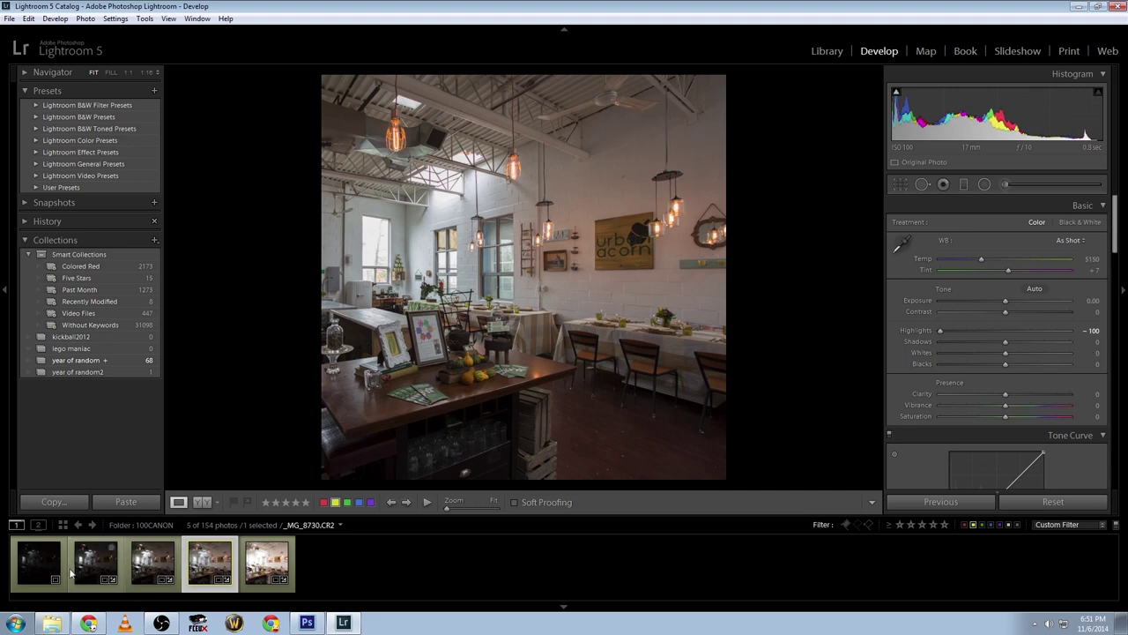
{"action": "left_click", "coordinate": [37, 571]}
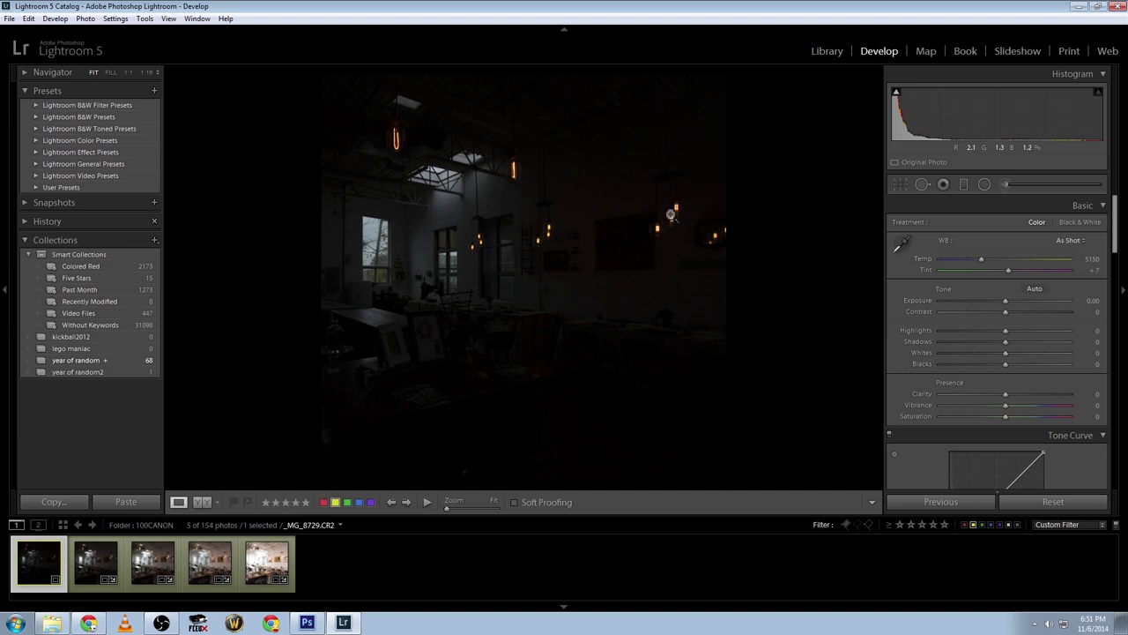
{"action": "left_click", "coordinate": [212, 565]}
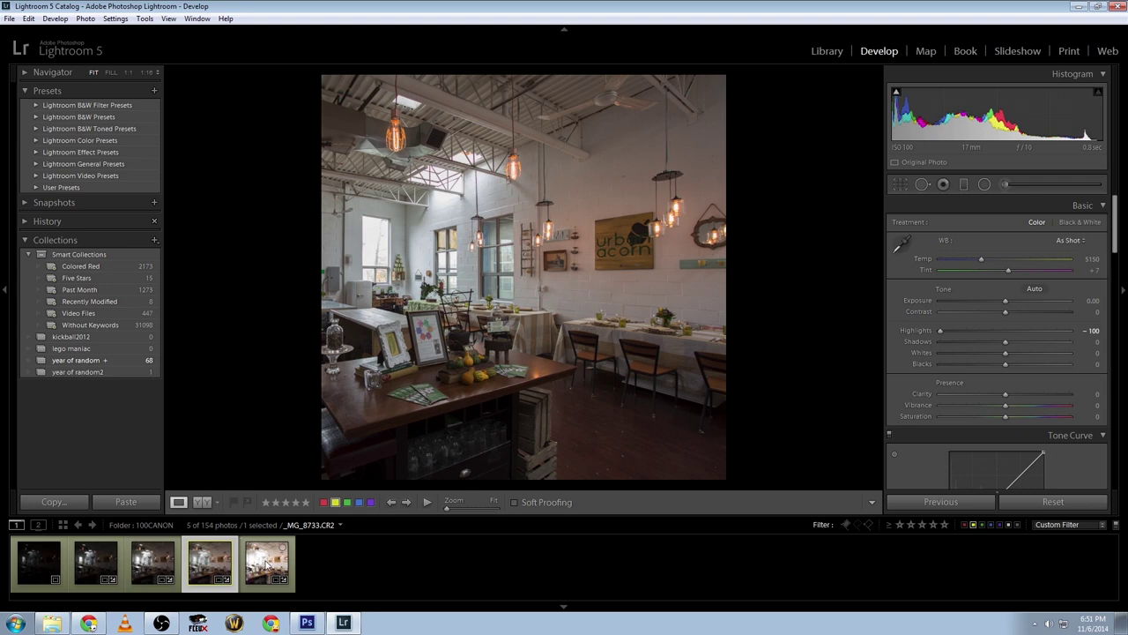
{"action": "double_click", "coordinate": [910, 332]}
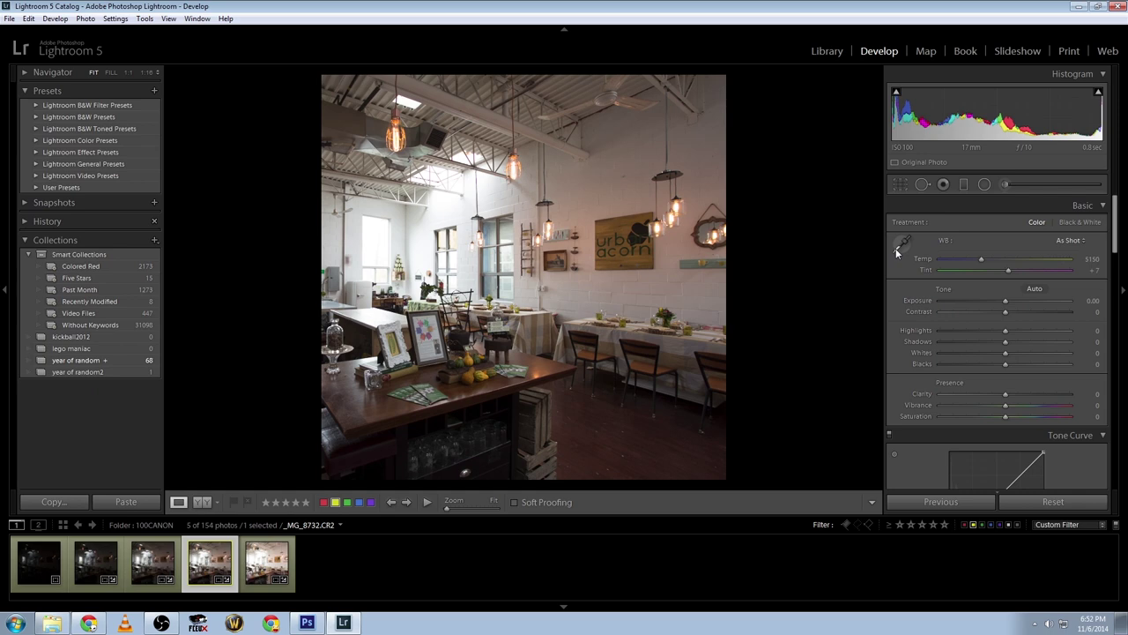
- Sample a neutral spot with the White Balance Selector, giving Temp 5550 and Tint +11
{"action": "left_click", "coordinate": [900, 245]}
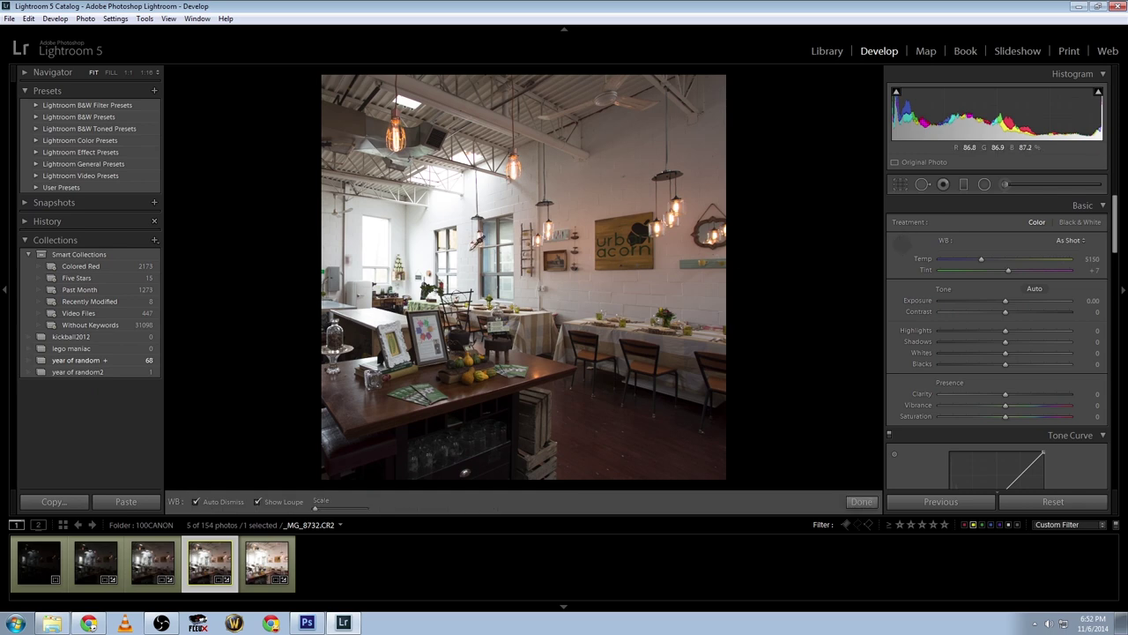
{"action": "left_click", "coordinate": [472, 260]}
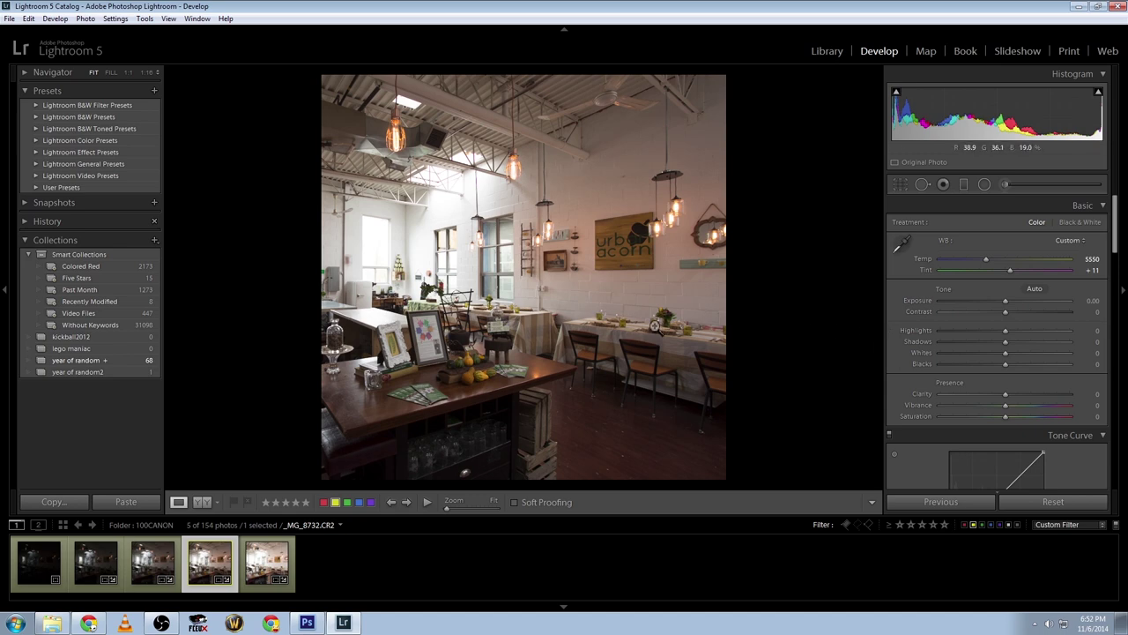
{"action": "left_click_drag", "start_coordinate": [1119, 242], "coordinate": [1120, 383]}
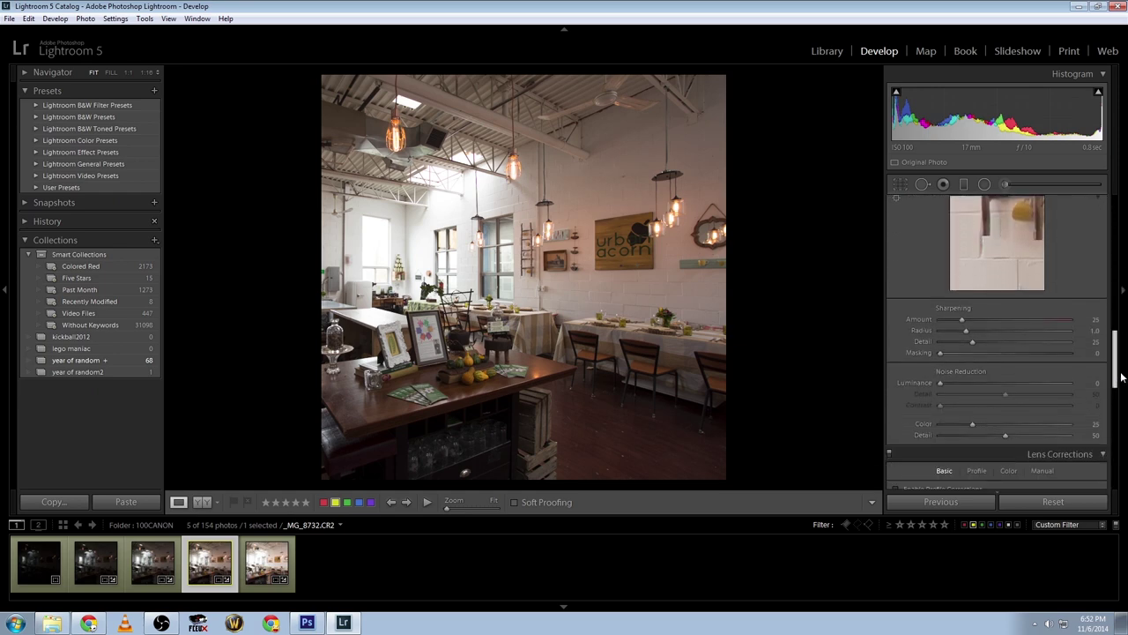
- Set Detail Sharpening Amount to 90 and Noise Reduction Luminance to 32
{"action": "left_click", "coordinate": [1019, 320]}
{"action": "left_click", "coordinate": [984, 384]}
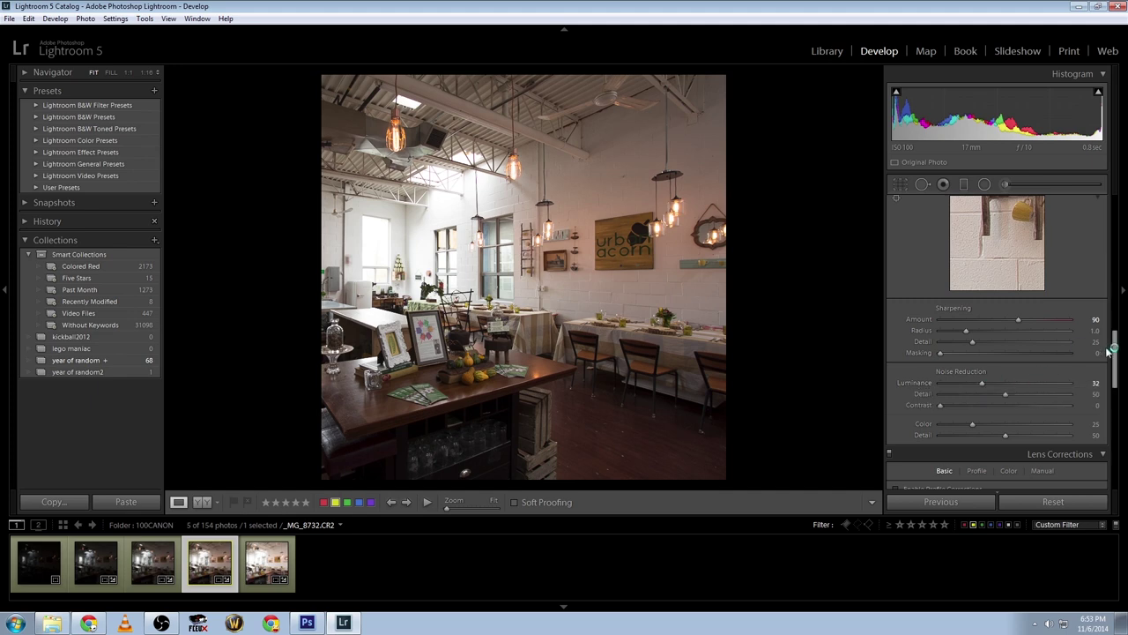
{"action": "left_click_drag", "start_coordinate": [1118, 351], "coordinate": [1117, 378]}
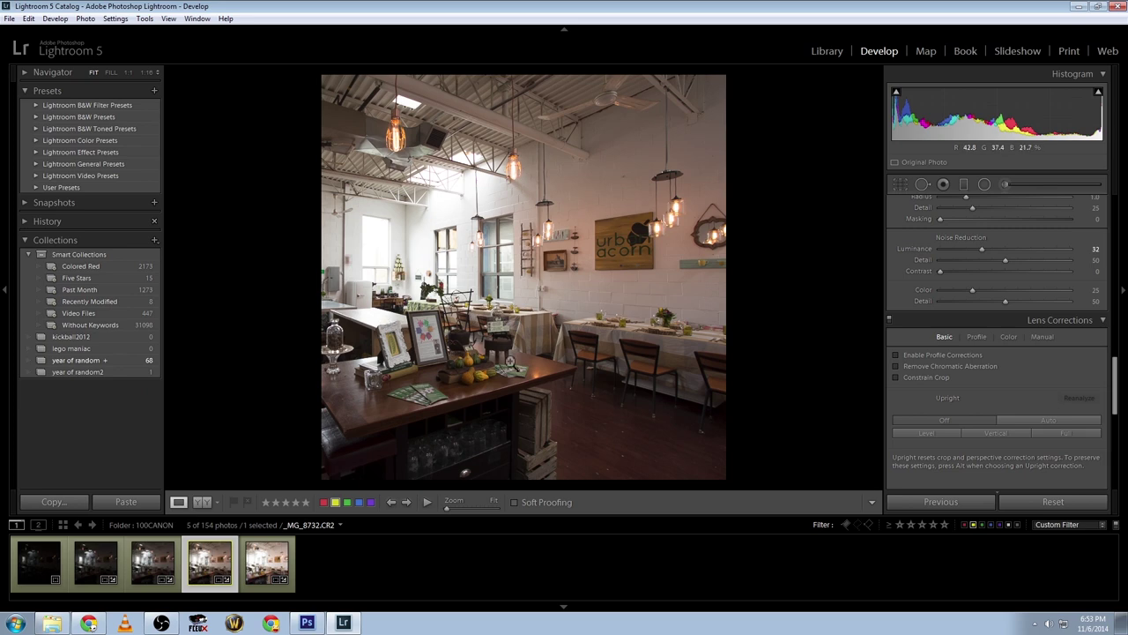
- Enable Profile Corrections and Remove Chromatic Aberration, then apply Upright Auto
{"action": "left_click", "coordinate": [898, 355]}
{"action": "left_click", "coordinate": [898, 355]}
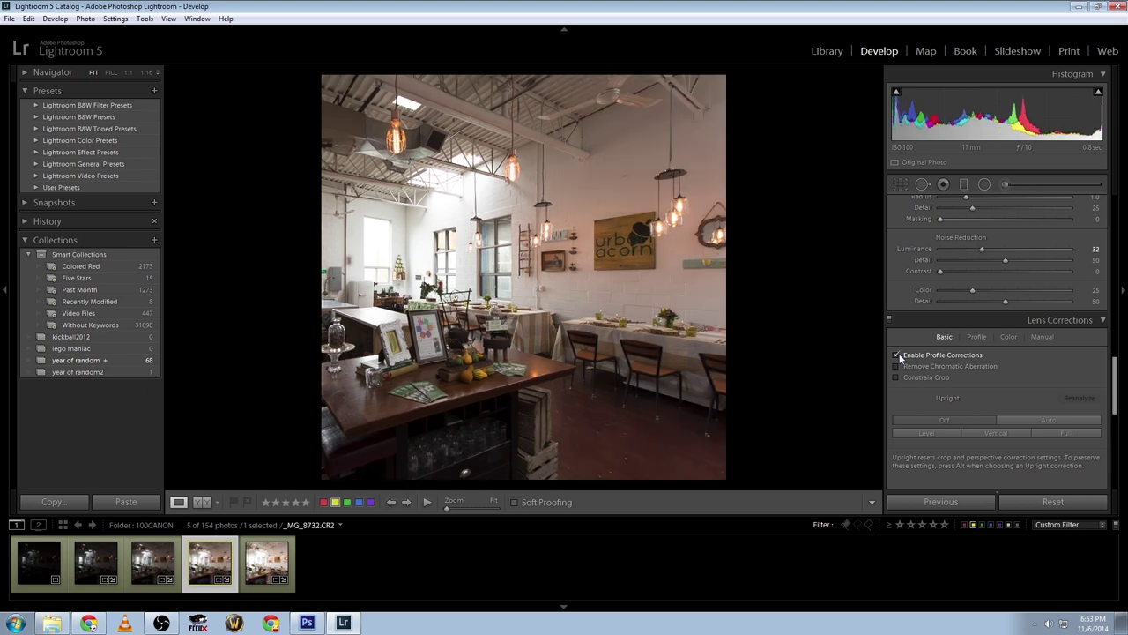
{"action": "left_click", "coordinate": [898, 356]}
{"action": "left_click", "coordinate": [896, 355]}
{"action": "left_click", "coordinate": [896, 355]}
{"action": "left_click", "coordinate": [897, 366]}
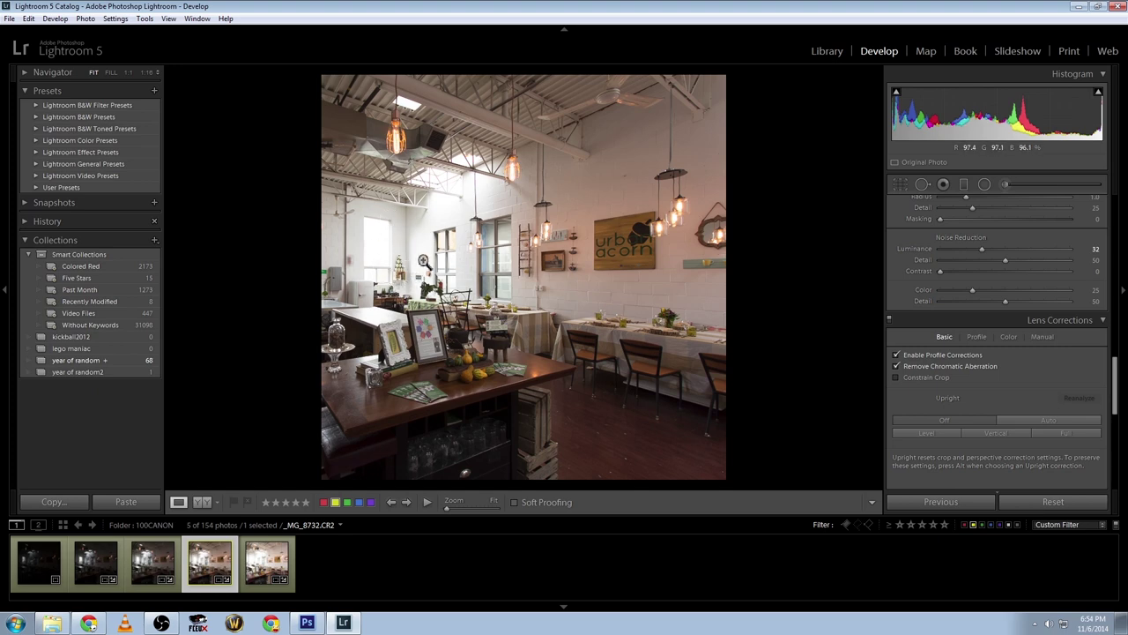
{"action": "left_click", "coordinate": [1041, 422]}
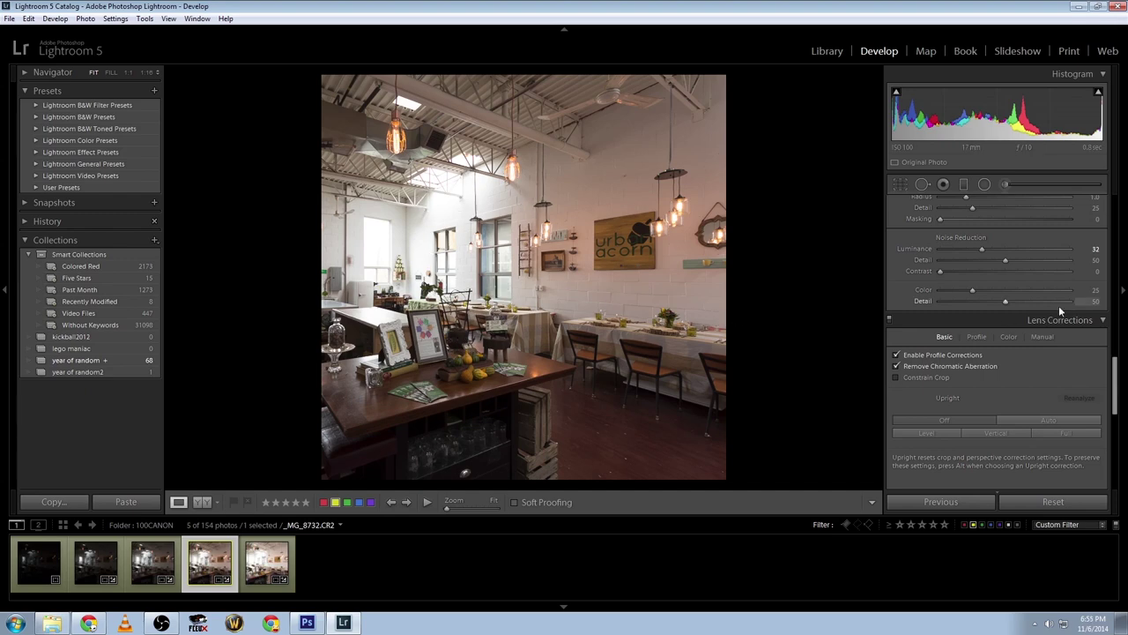
{"action": "left_click_drag", "start_coordinate": [1114, 394], "coordinate": [1115, 220]}
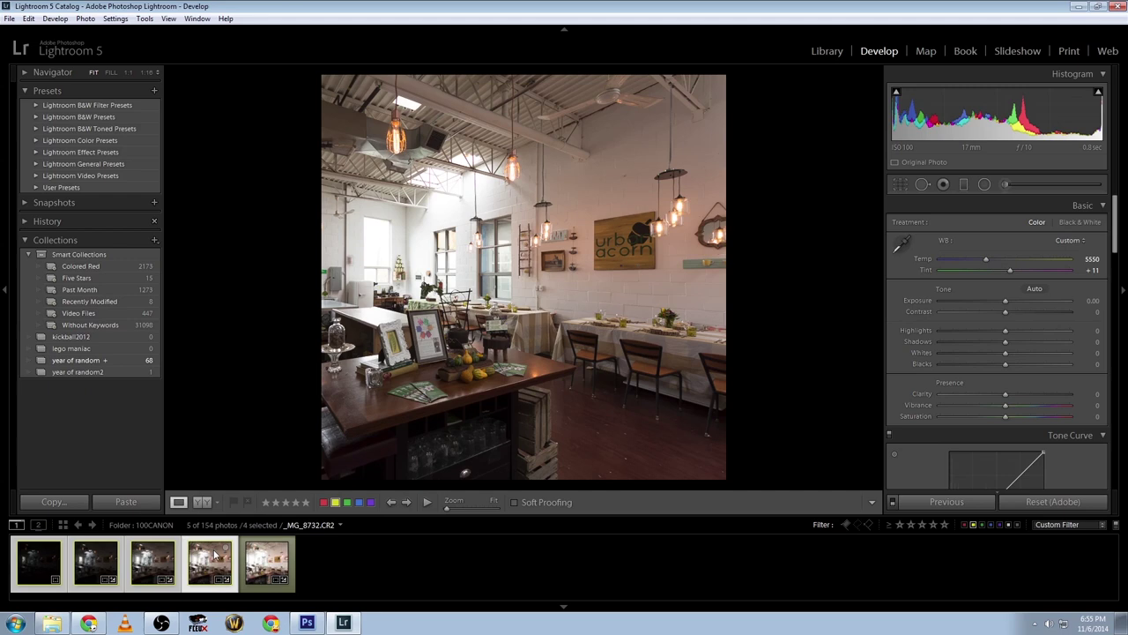
- Sync the develop settings across all five bracketed exposures and show them in the Library grid
{"action": "left_click", "coordinate": [247, 567], "text": "ctrl"}
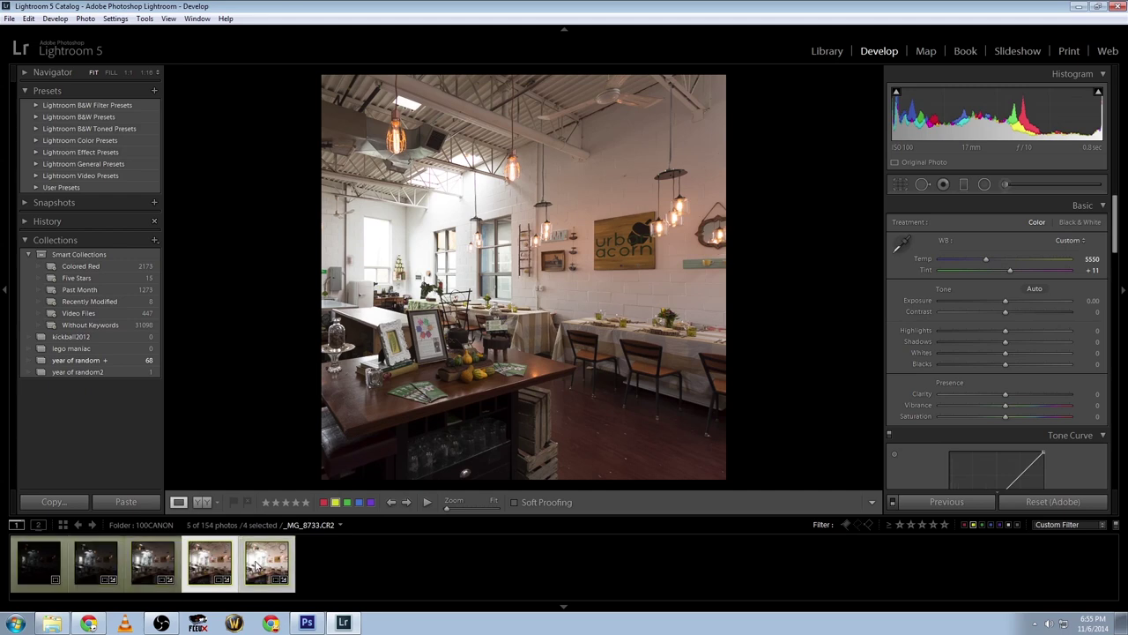
{"action": "left_click", "coordinate": [65, 566]}
{"action": "key", "text": "ctrl+a"}
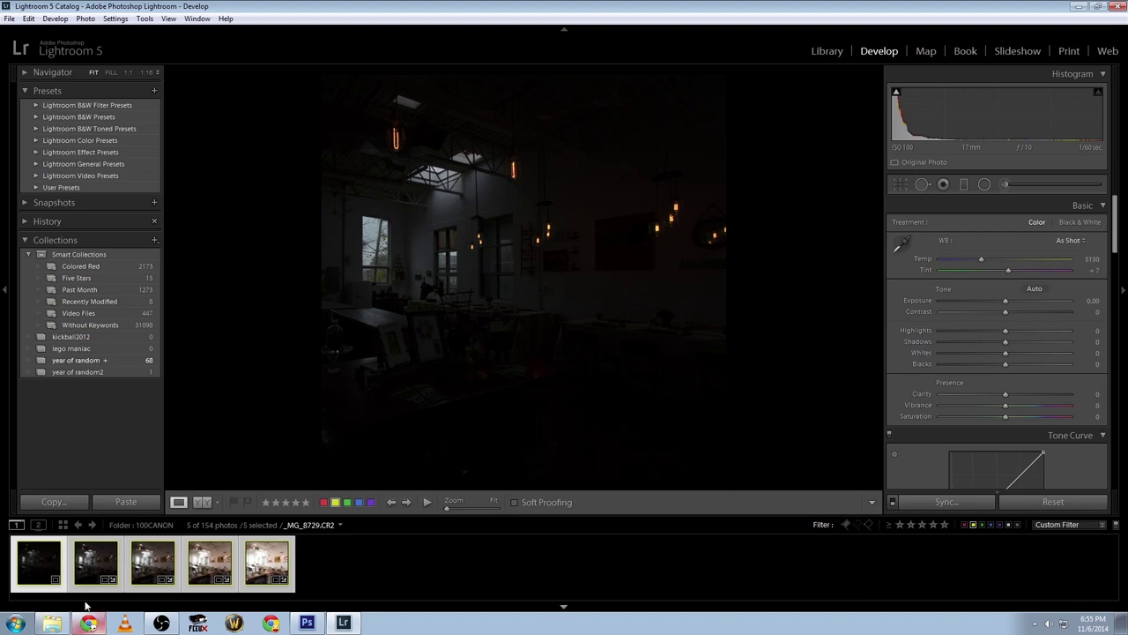
{"action": "left_click", "coordinate": [906, 502]}
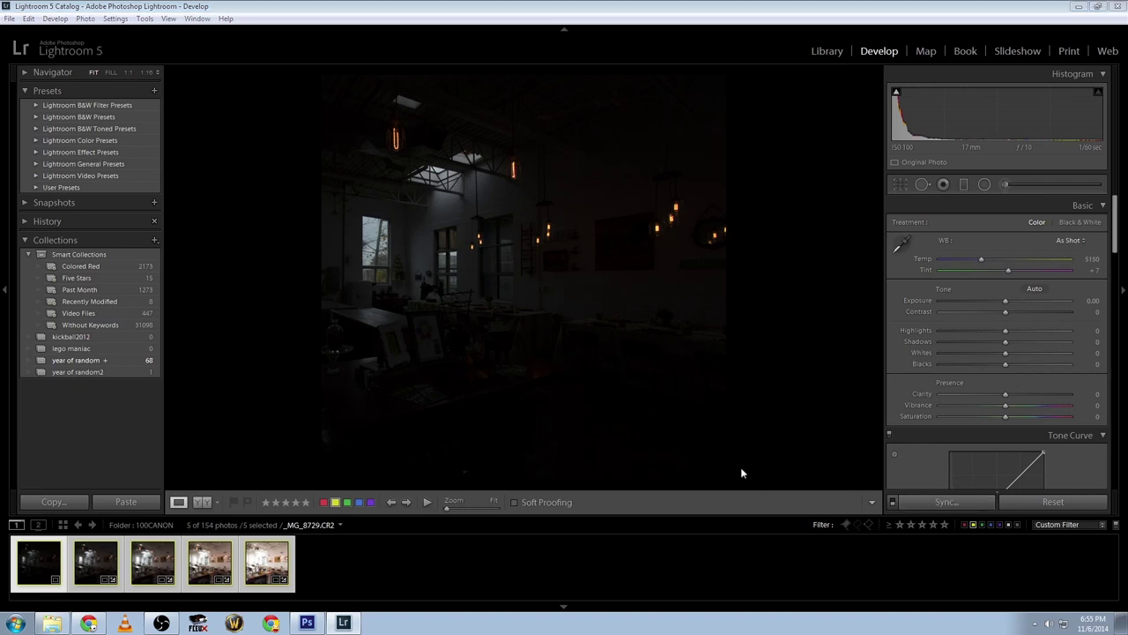
{"action": "key", "text": "ctrl+shift+v"}
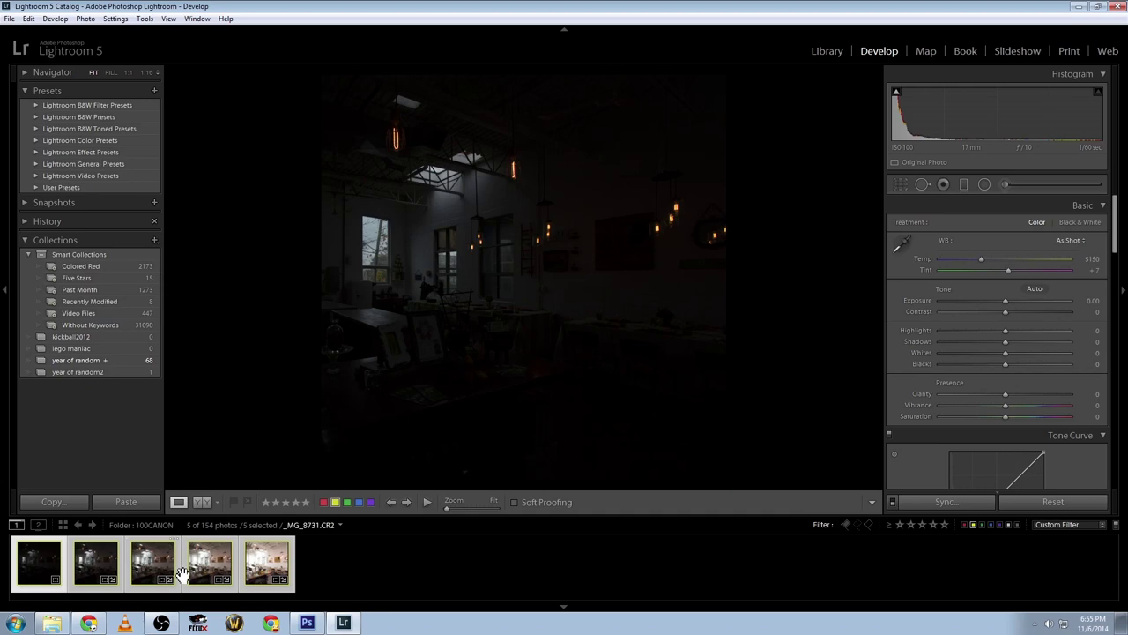
{"action": "left_click", "coordinate": [269, 557]}
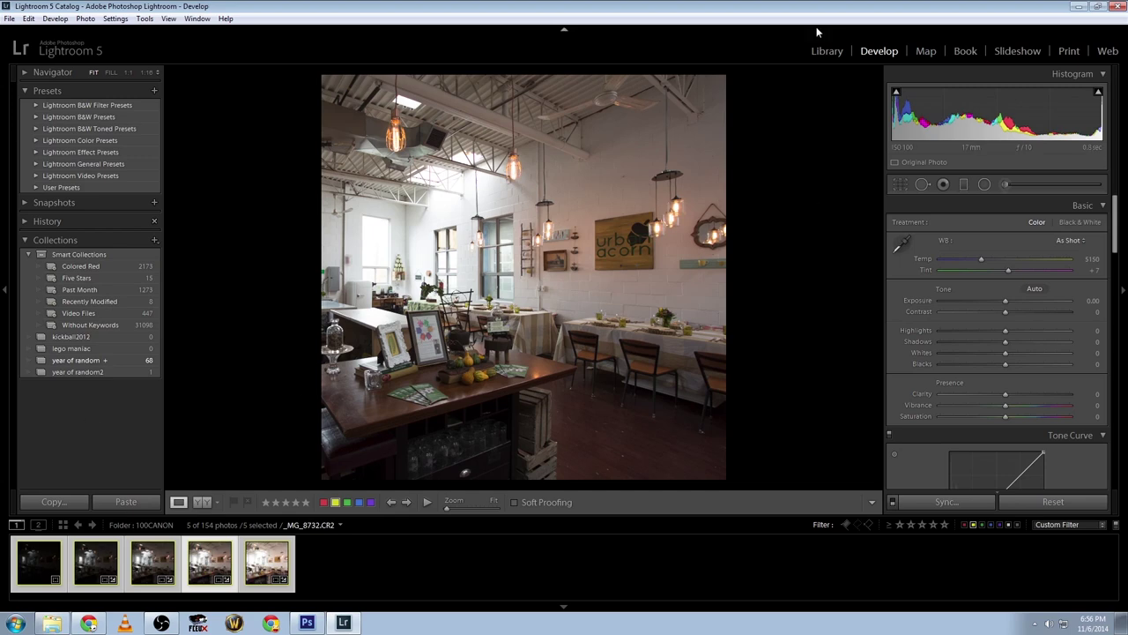
{"action": "left_click", "coordinate": [826, 51]}
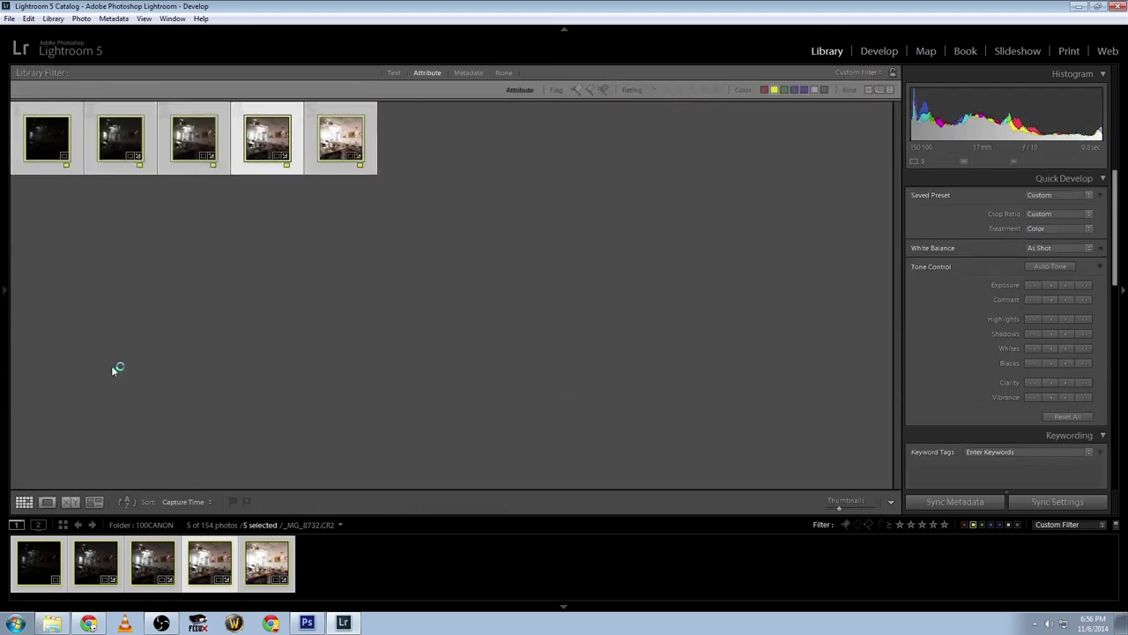
- Show the Folders panel and open the Export dialog for the five files
{"action": "left_click", "coordinate": [3, 181]}
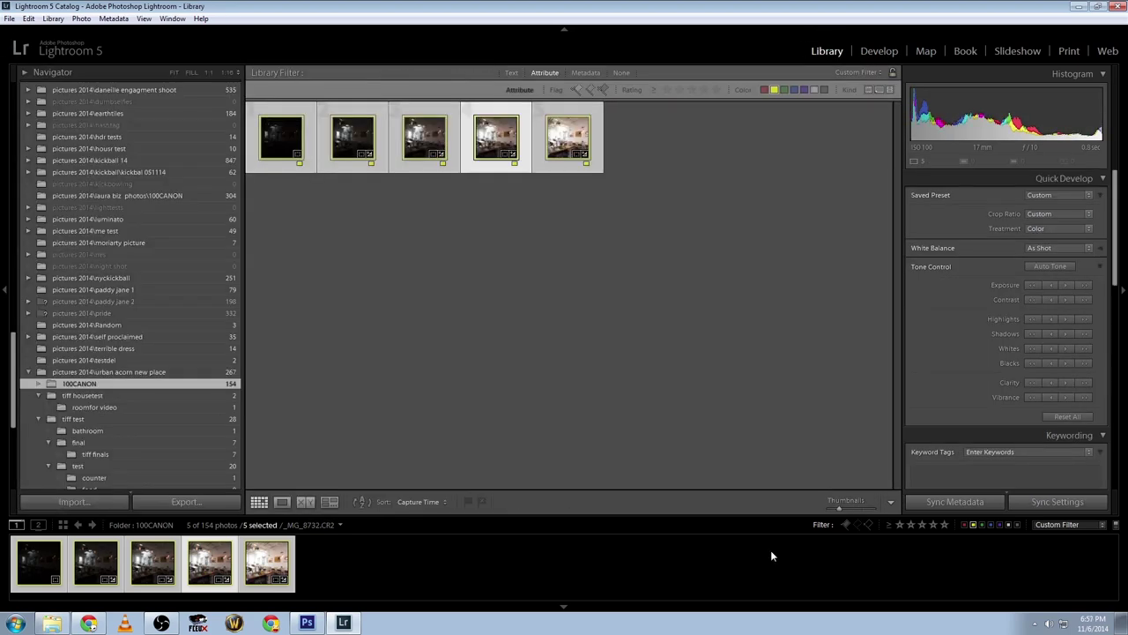
{"action": "left_click", "coordinate": [220, 502]}
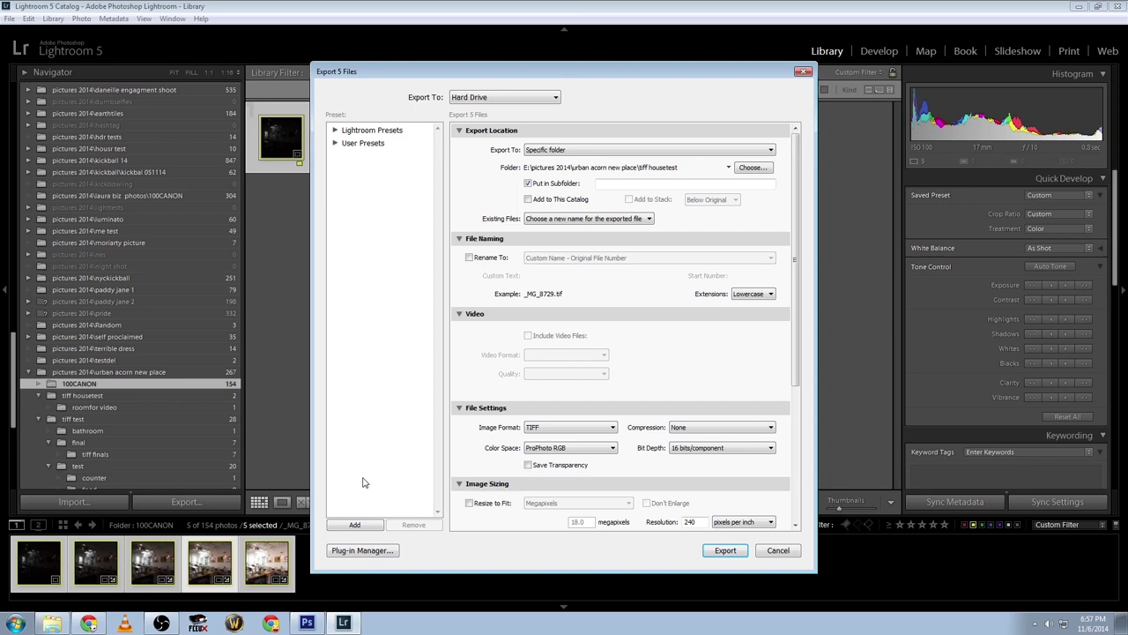
- Confirm TIFF format at 16 bits/component in the export settings, then cancel without exporting
{"action": "left_click", "coordinate": [454, 131]}
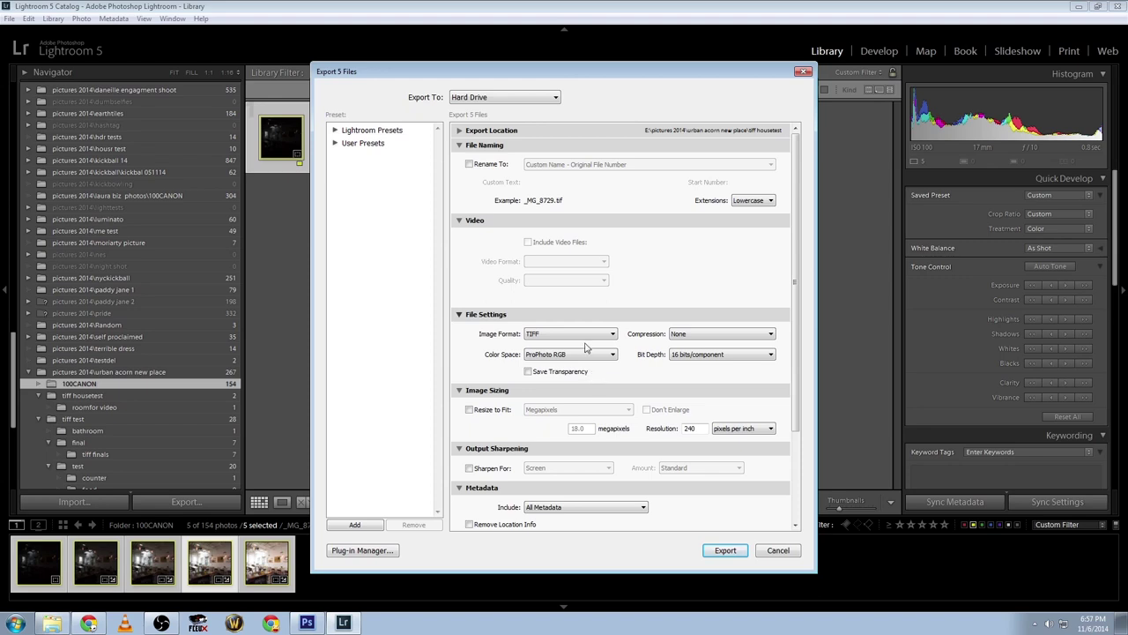
{"action": "left_click", "coordinate": [584, 334]}
{"action": "left_click", "coordinate": [586, 333]}
{"action": "left_click", "coordinate": [689, 356]}
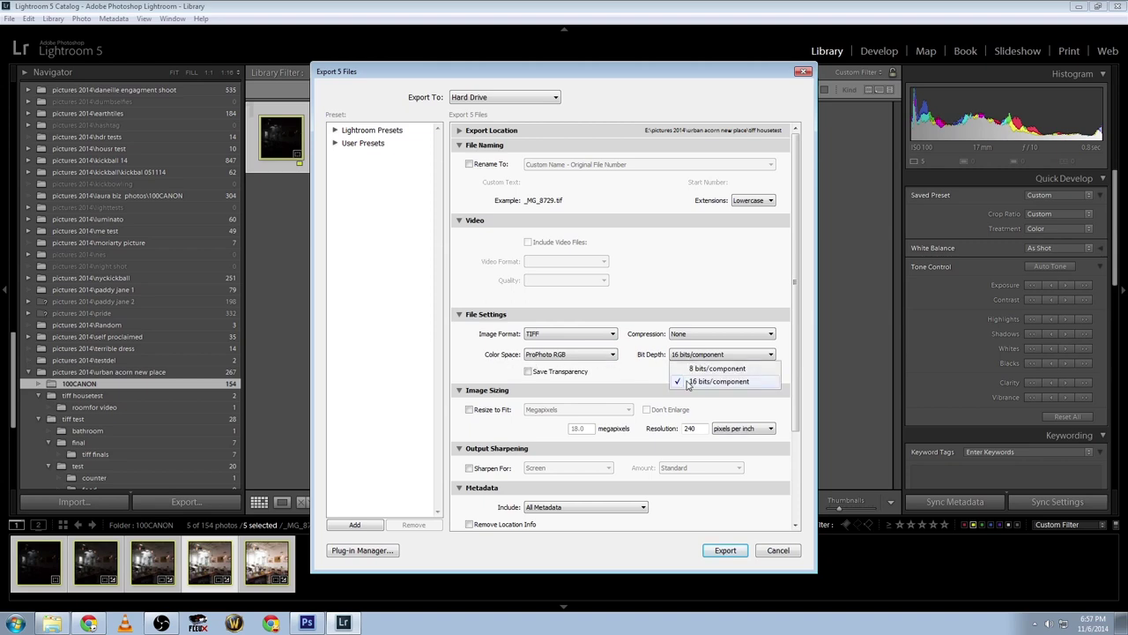
{"action": "left_click", "coordinate": [625, 391]}
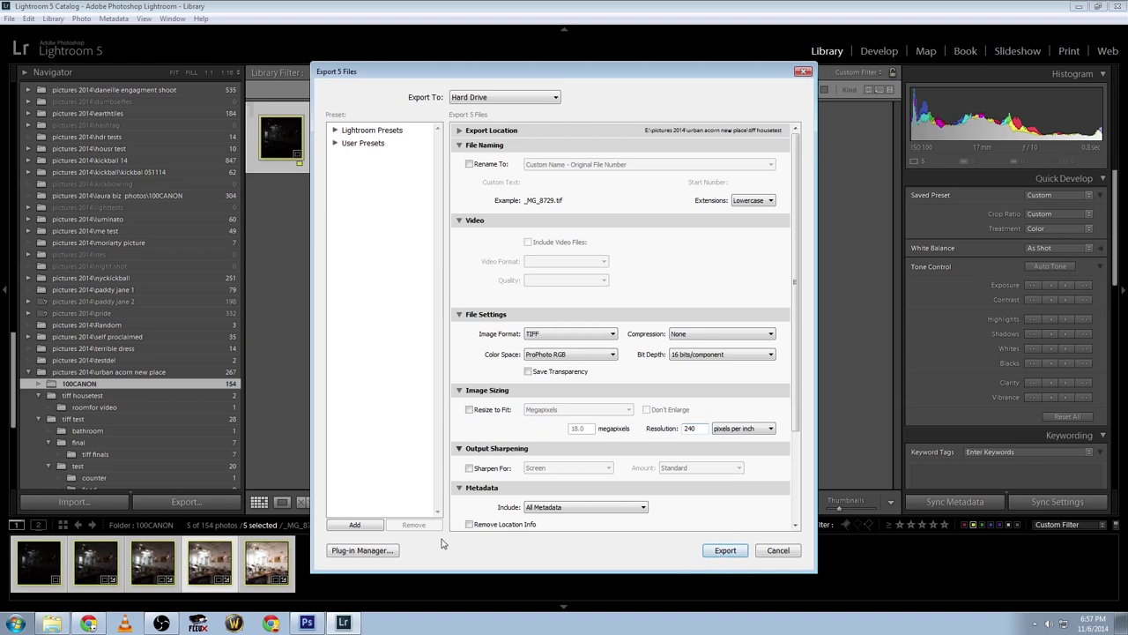
{"action": "left_click", "coordinate": [776, 550]}
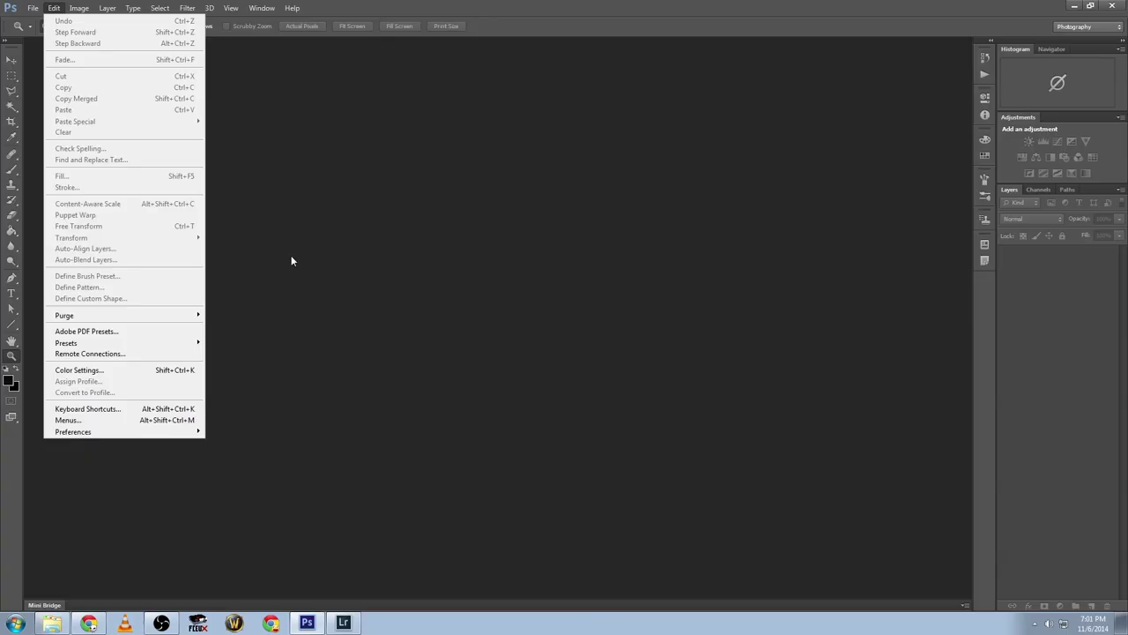
- Start File > Automate > Merge to HDR Pro and browse for source files
{"action": "left_click", "coordinate": [251, 280]}
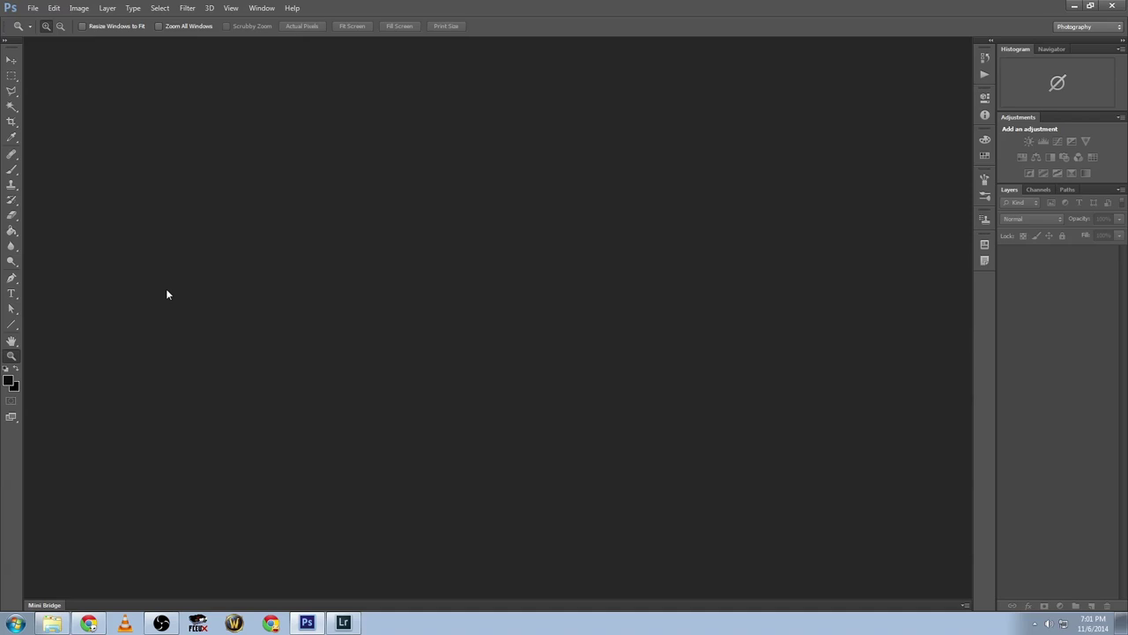
{"action": "left_click", "coordinate": [33, 8]}
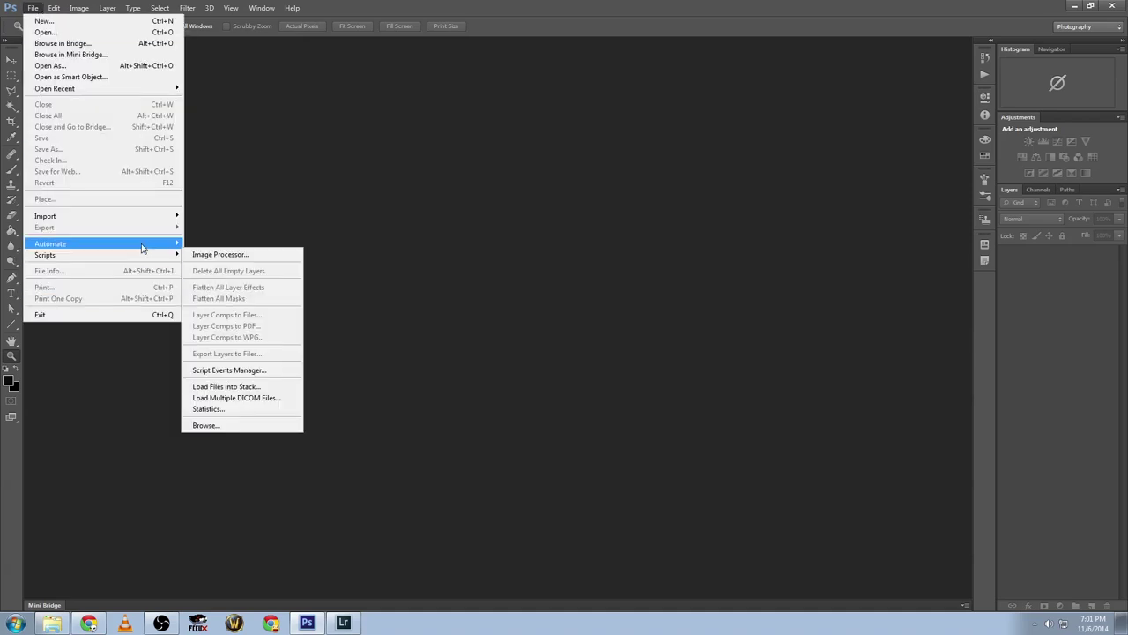
{"action": "mouse_move", "coordinate": [155, 247]}
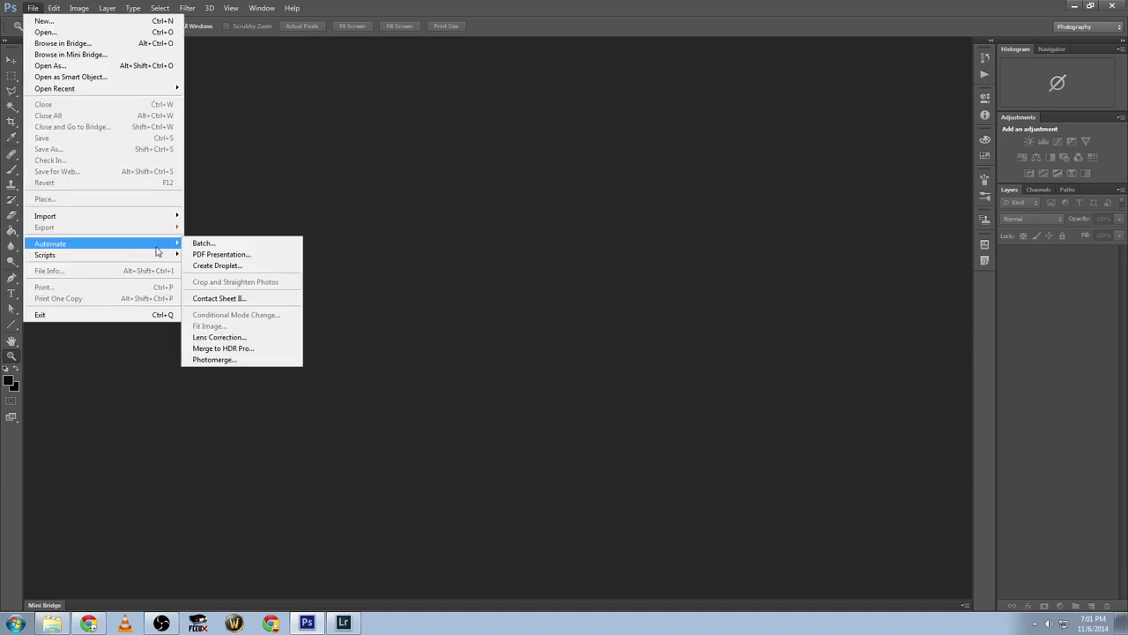
{"action": "left_click", "coordinate": [233, 350]}
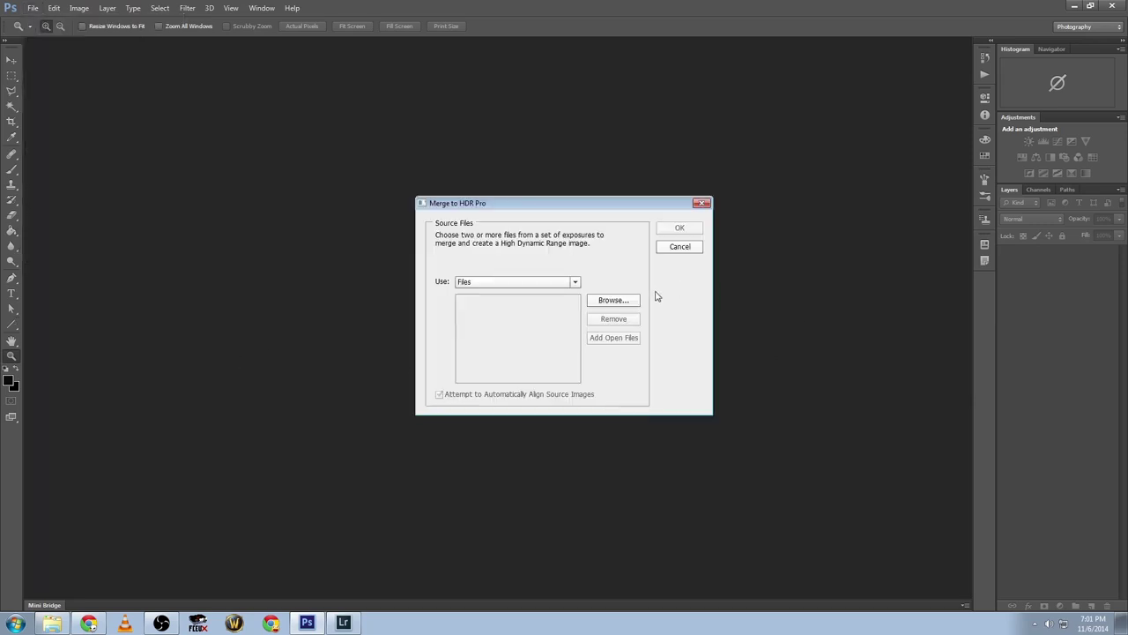
{"action": "left_click", "coordinate": [628, 303]}
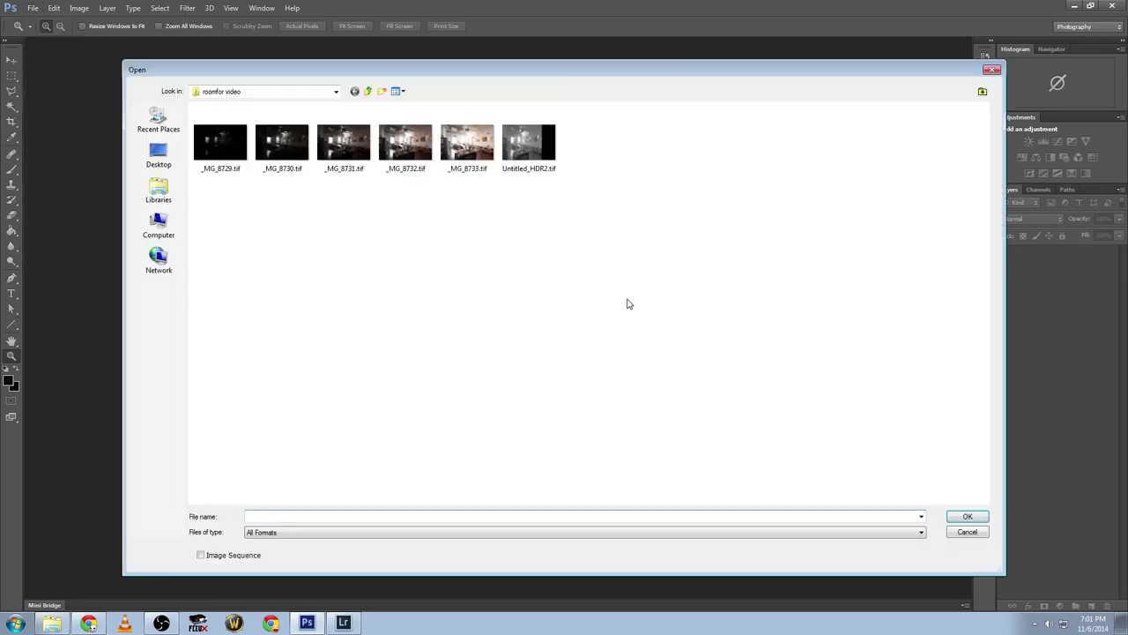
- Select the five room1 TIFFs, _MG_8729 to _MG_8733, as the merge sources
{"action": "left_click", "coordinate": [367, 91]}
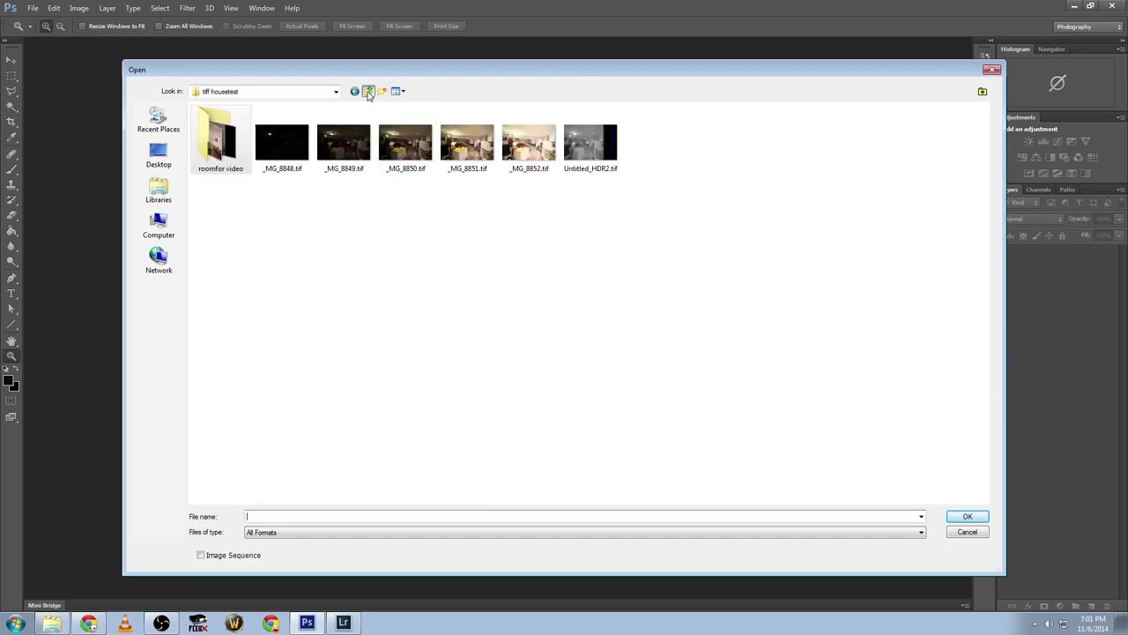
{"action": "left_click", "coordinate": [367, 91]}
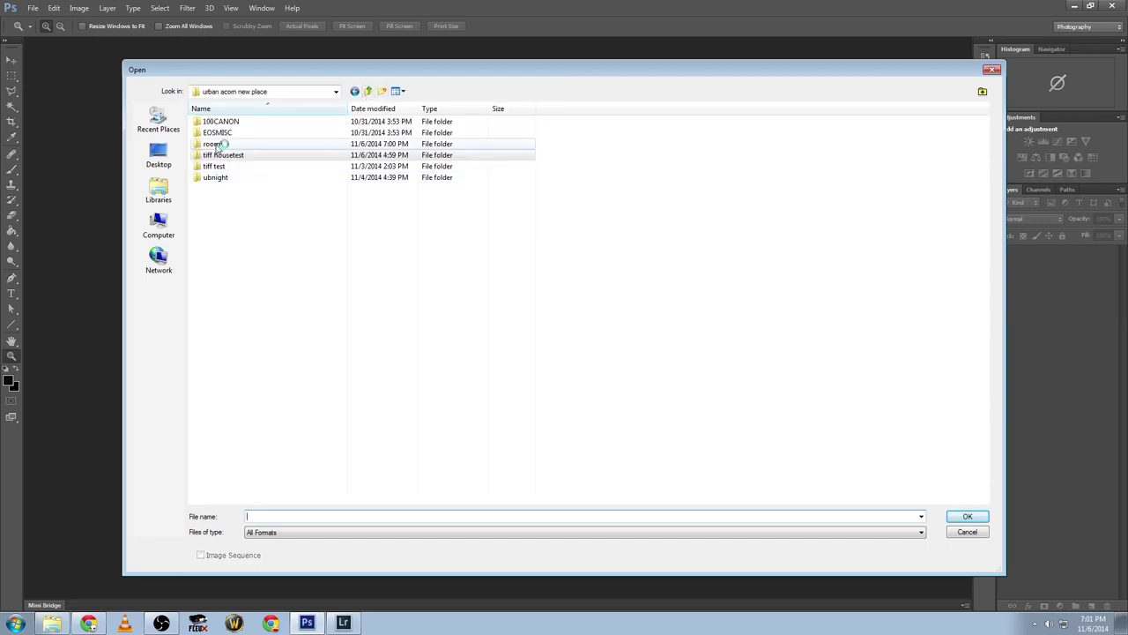
{"action": "double_click", "coordinate": [216, 145]}
{"action": "left_click", "coordinate": [216, 148]}
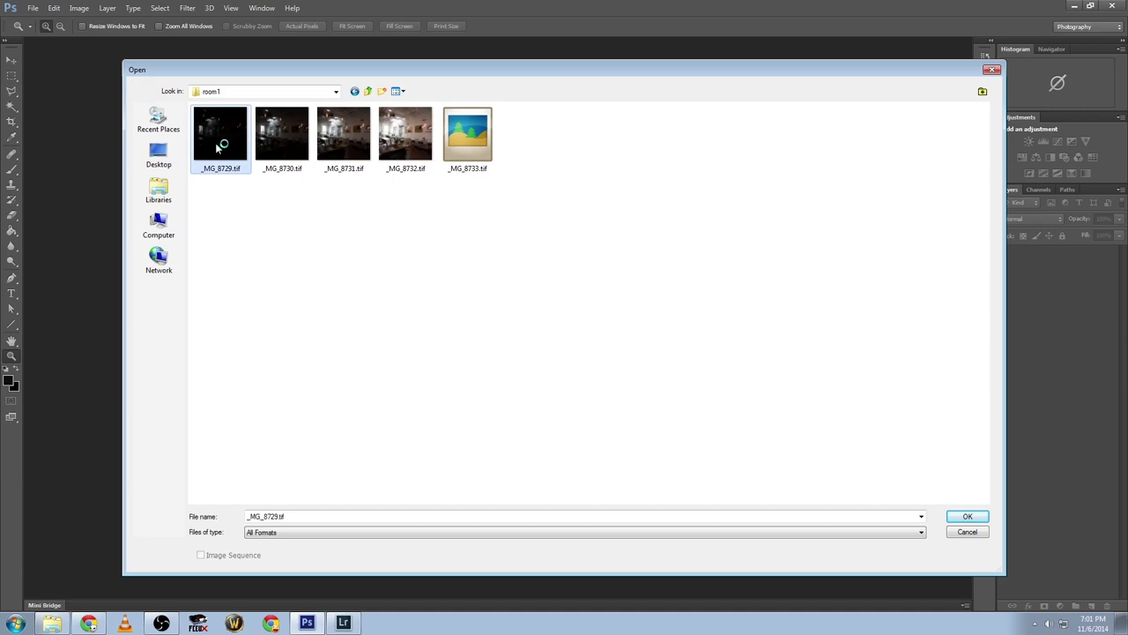
{"action": "left_click", "coordinate": [464, 140], "text": "shift"}
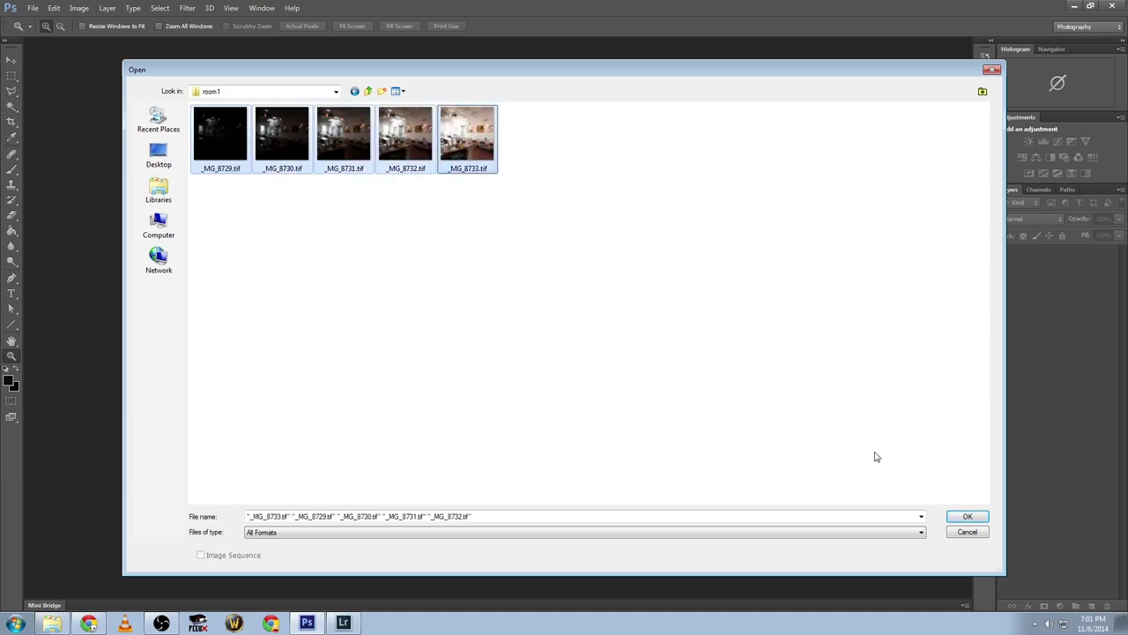
{"action": "left_click", "coordinate": [967, 518]}
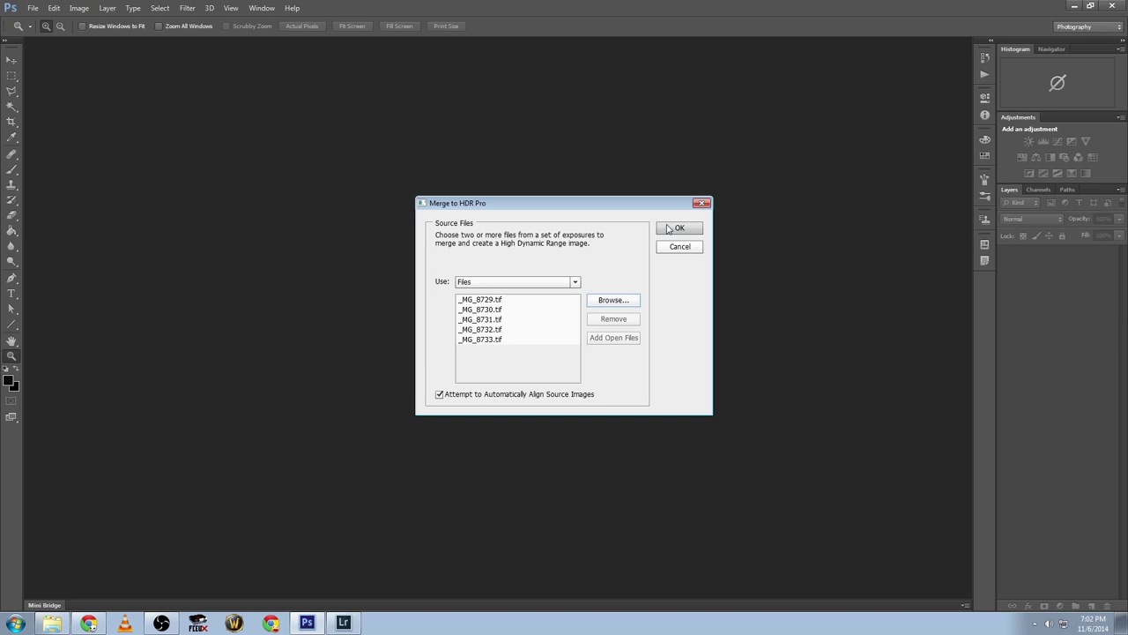
- Merge the exposures in 8 Bit mode with Exposure 1.50 and Highlight -100
{"action": "left_click", "coordinate": [669, 229]}
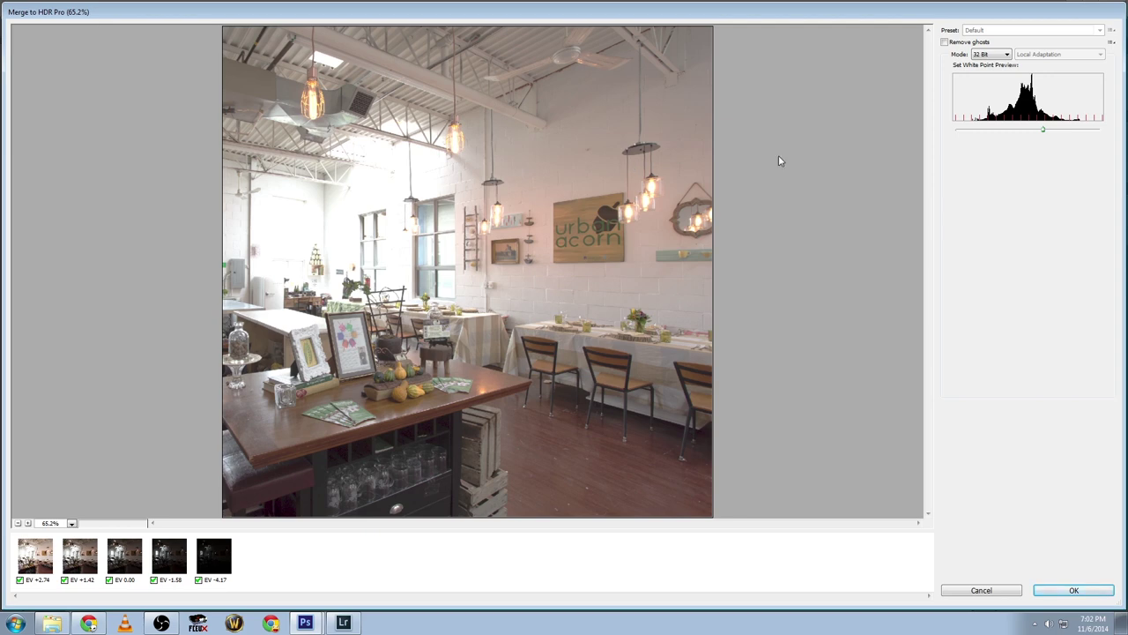
{"action": "left_click", "coordinate": [987, 59]}
{"action": "left_click", "coordinate": [991, 64]}
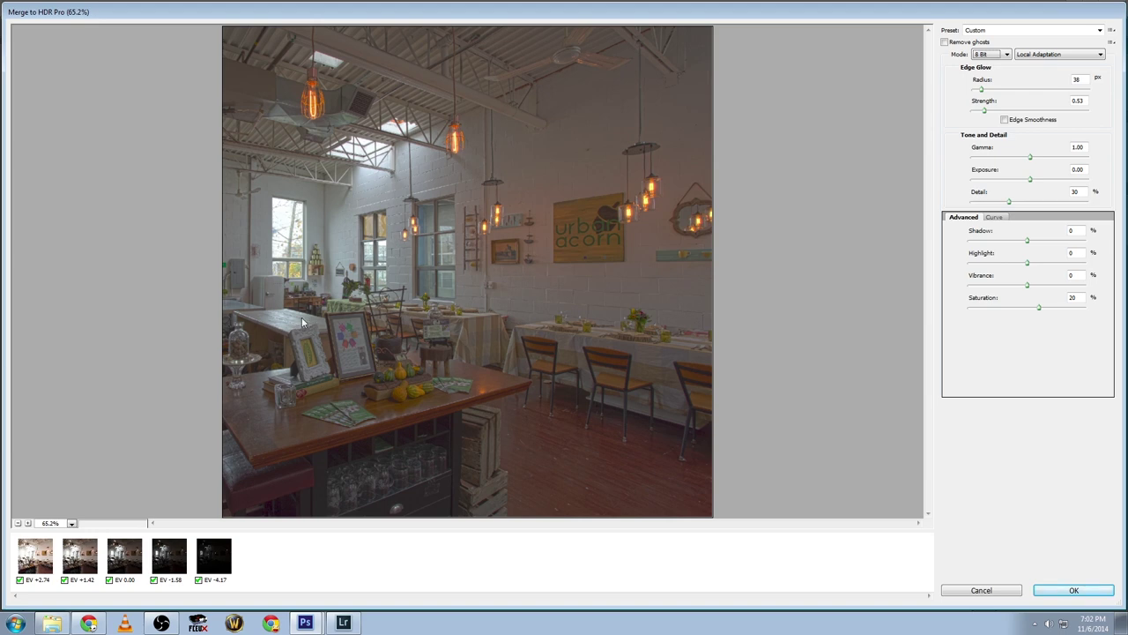
{"action": "left_click_drag", "start_coordinate": [1036, 183], "coordinate": [1048, 184]}
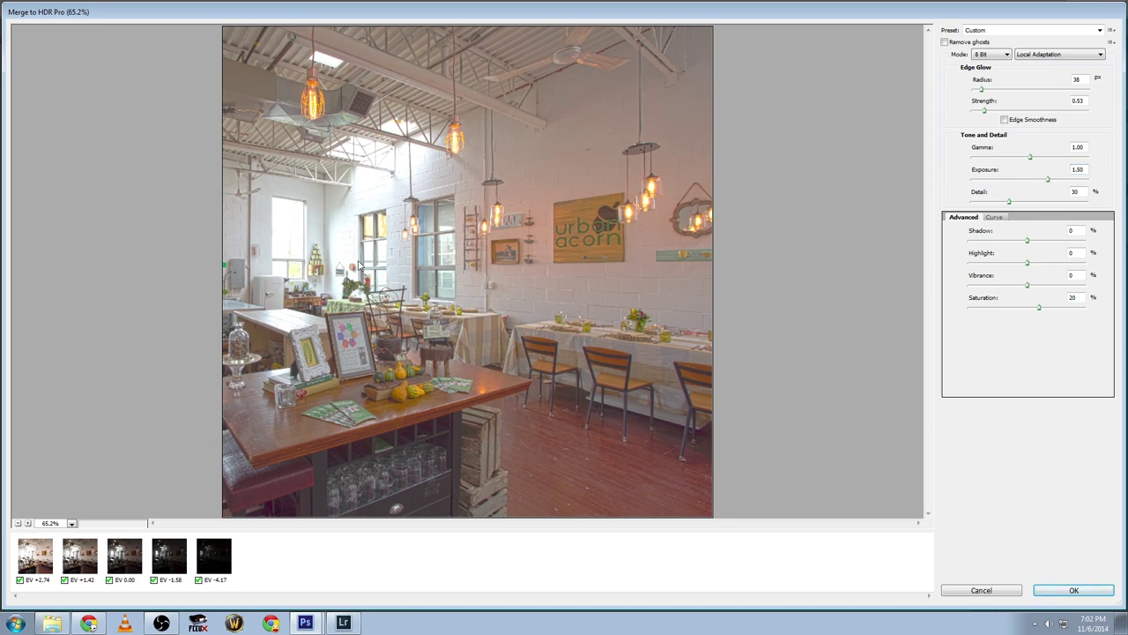
{"action": "left_click_drag", "start_coordinate": [989, 263], "coordinate": [964, 268]}
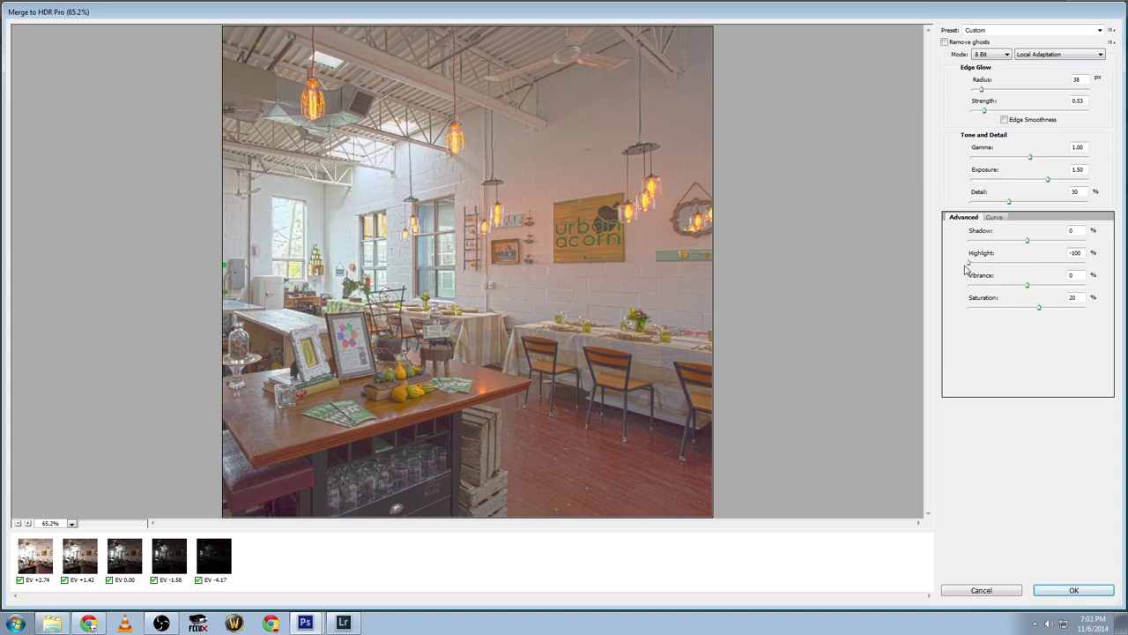
- Try City Twilight and Photorealistic High Contrast presets, apply Surrealistic, then switch to 32 Bit
{"action": "left_click", "coordinate": [1025, 56]}
{"action": "left_click", "coordinate": [995, 30]}
{"action": "left_click", "coordinate": [995, 30]}
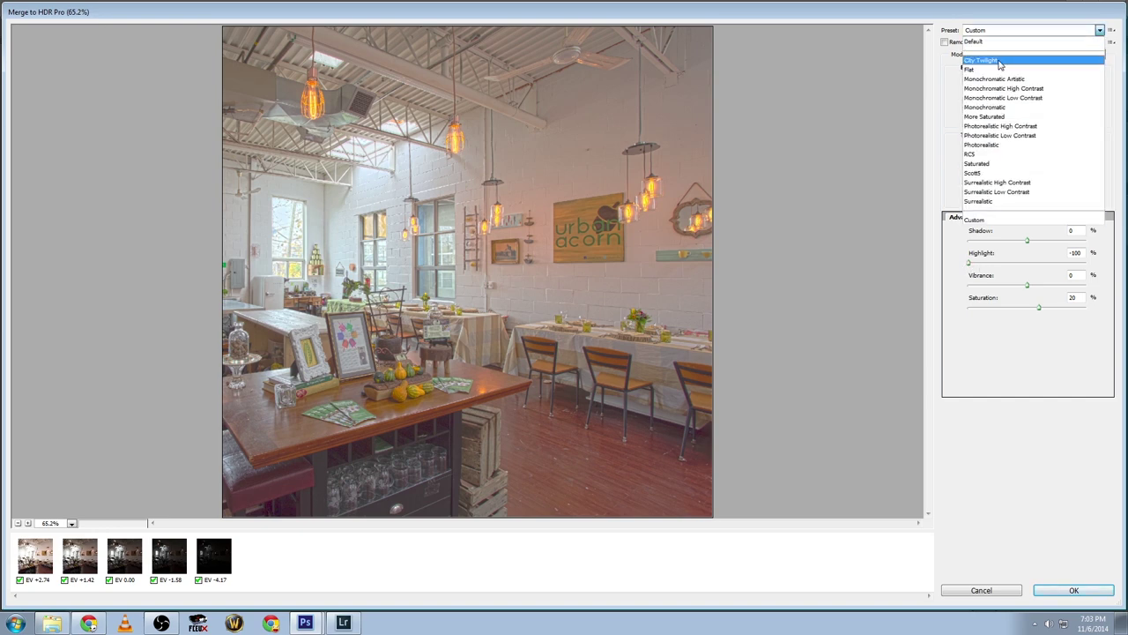
{"action": "left_click", "coordinate": [995, 63]}
{"action": "left_click", "coordinate": [994, 32]}
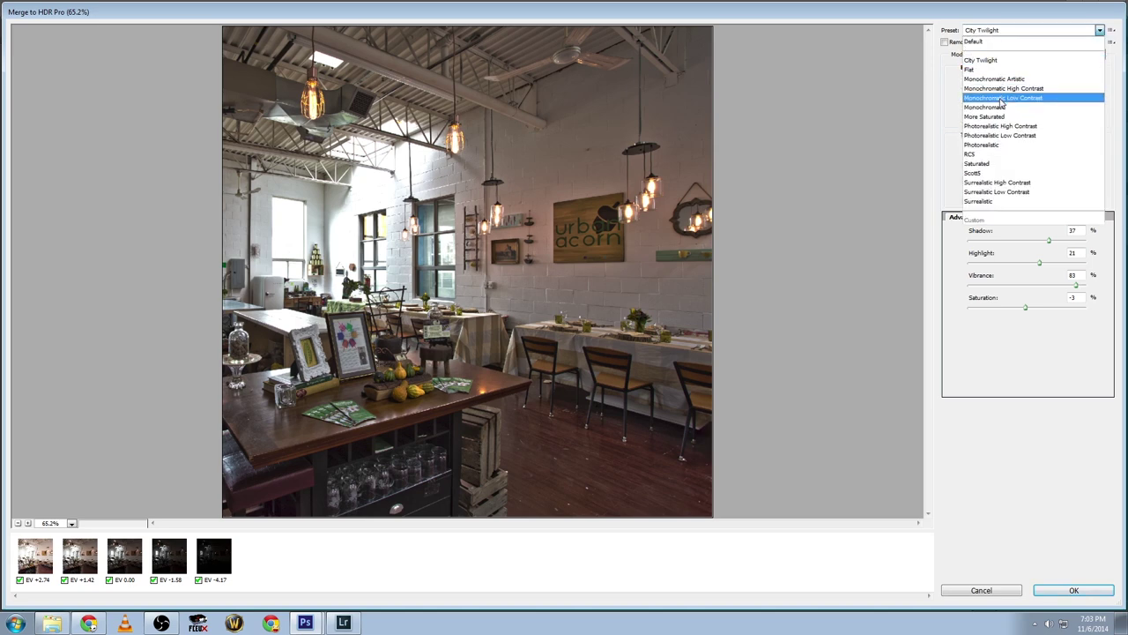
{"action": "left_click", "coordinate": [1000, 126]}
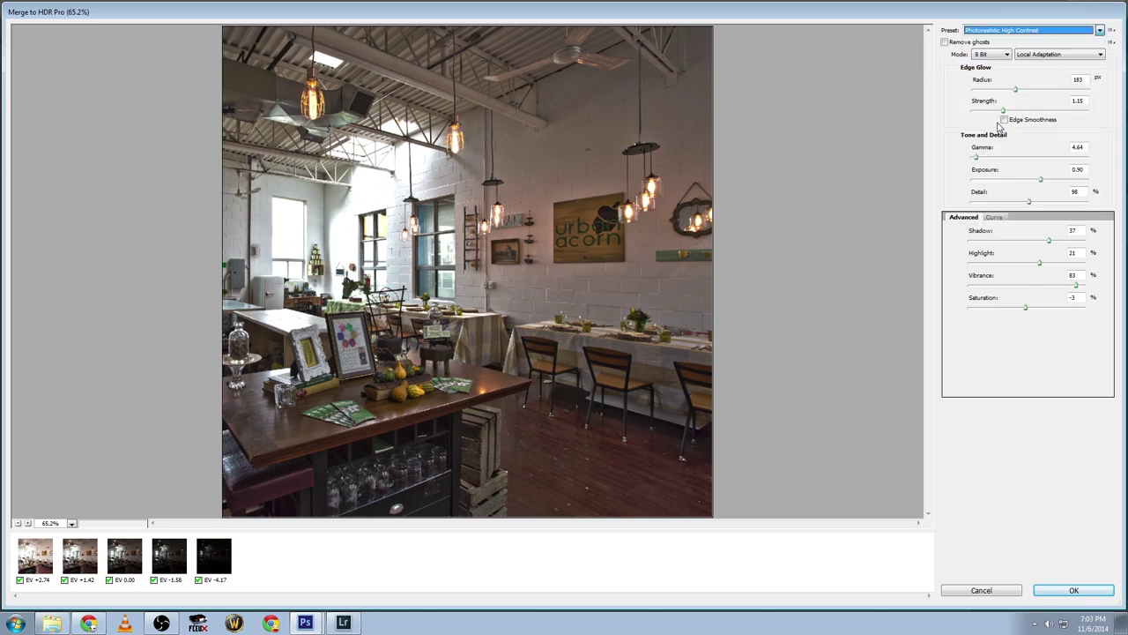
{"action": "left_click", "coordinate": [1000, 30]}
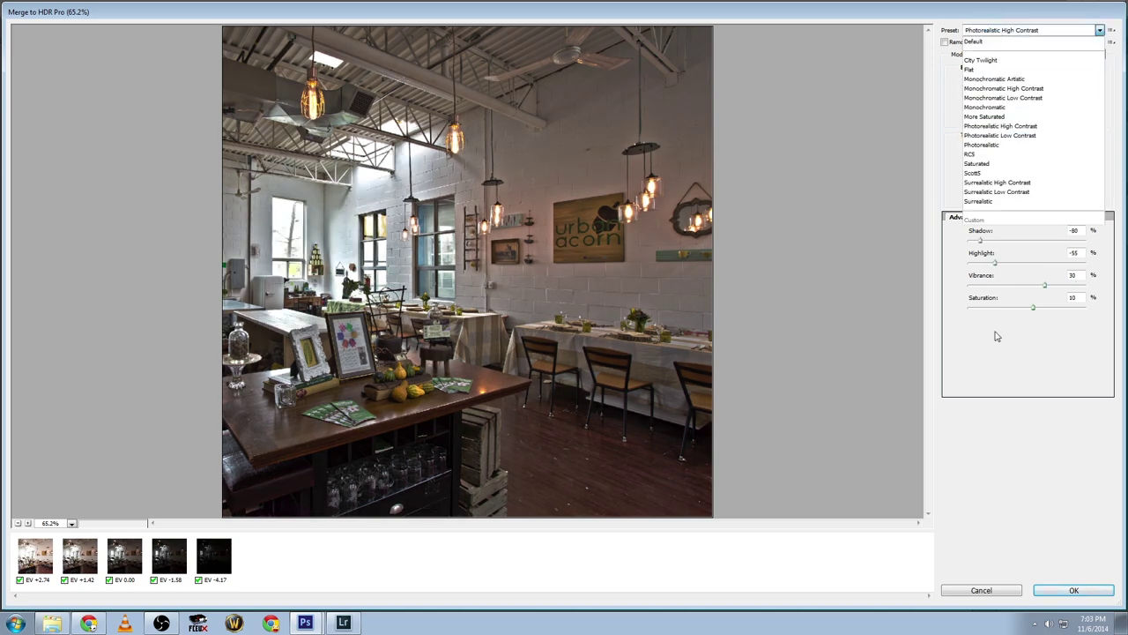
{"action": "left_click", "coordinate": [976, 204]}
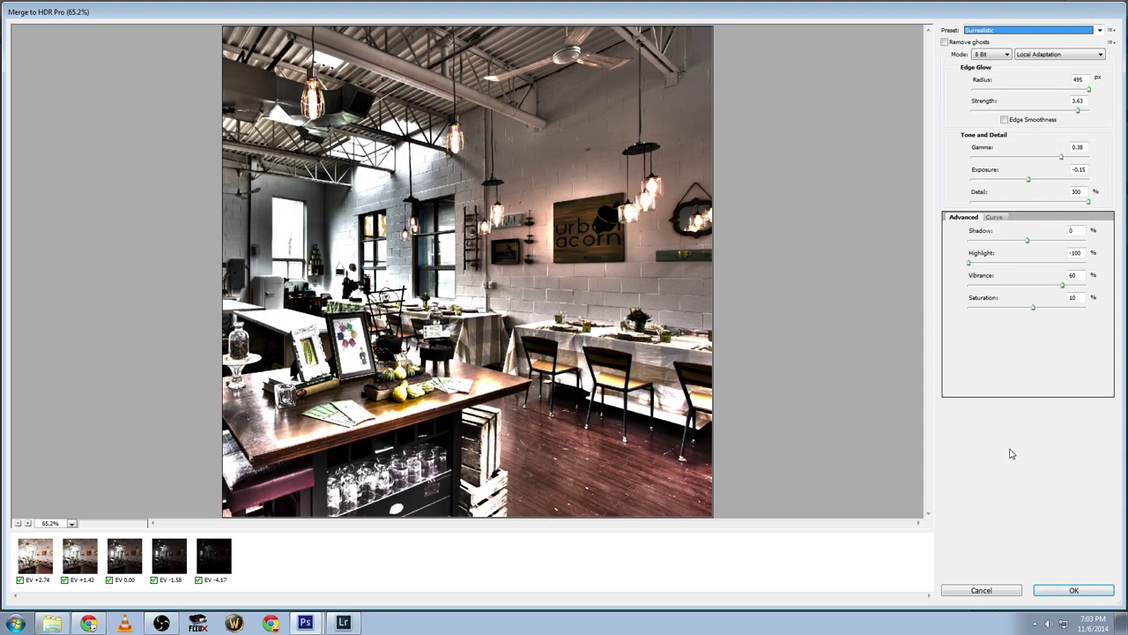
{"action": "left_click", "coordinate": [983, 55]}
{"action": "left_click", "coordinate": [987, 65]}
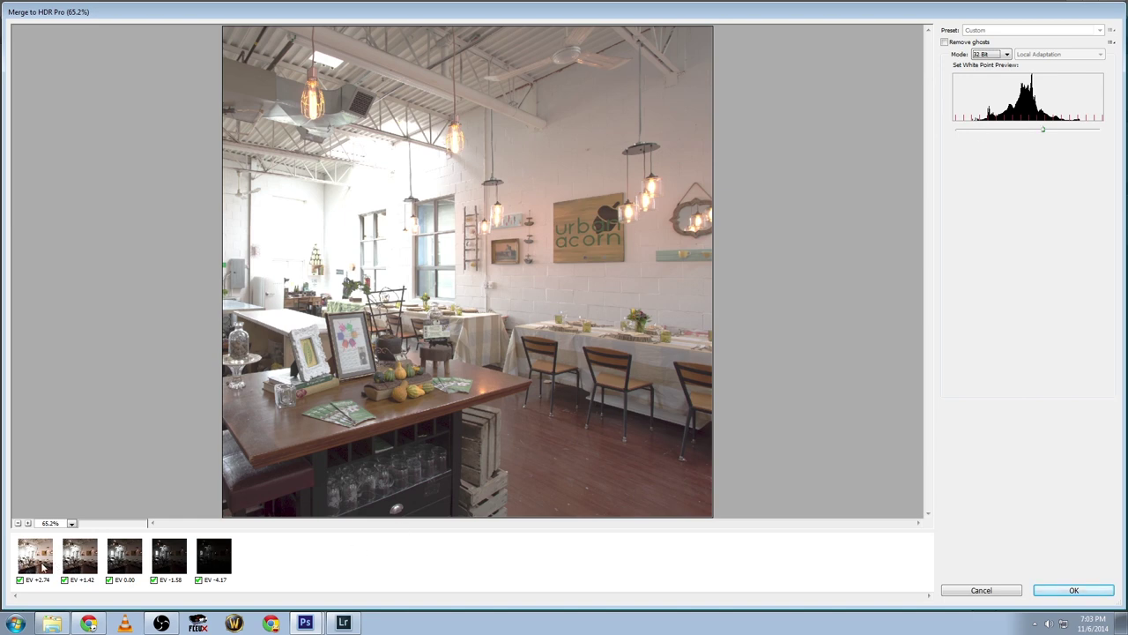
- Tune the White Point Preview slider for normal exposure and create the 32-bit HDR document
{"action": "left_click_drag", "start_coordinate": [1038, 131], "coordinate": [1104, 136]}
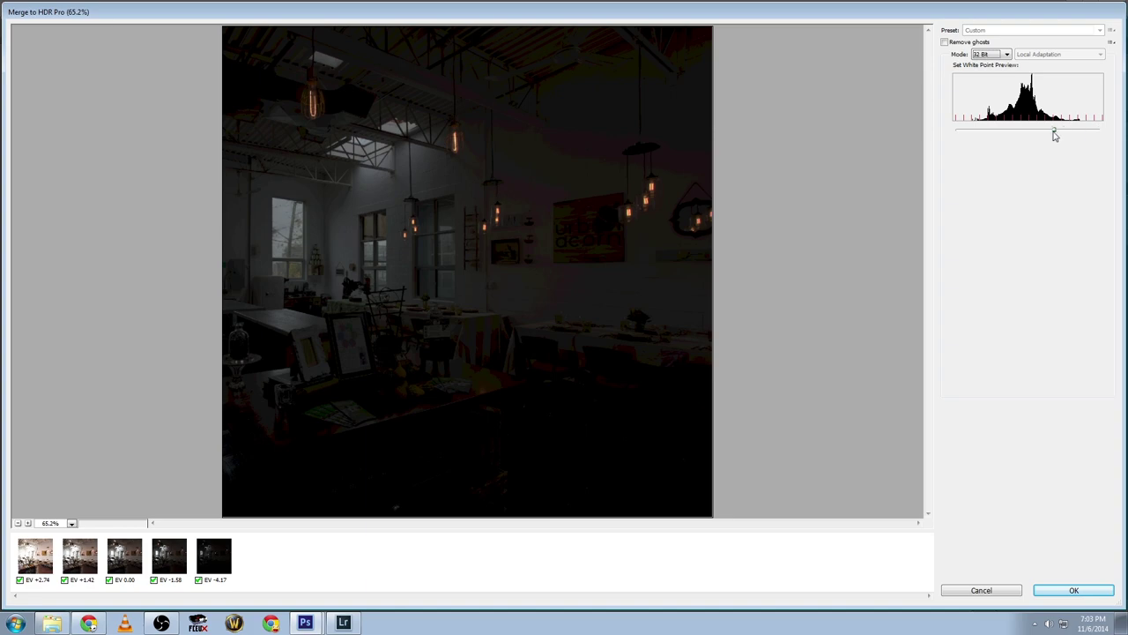
{"action": "left_click", "coordinate": [1025, 132]}
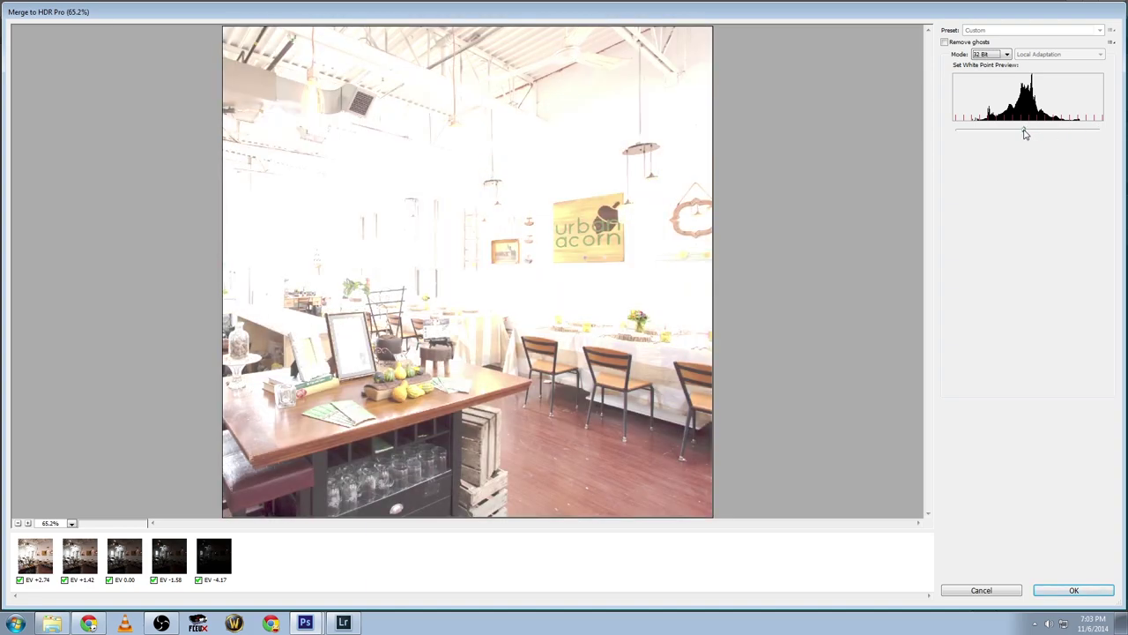
{"action": "left_click_drag", "start_coordinate": [1025, 133], "coordinate": [1064, 129]}
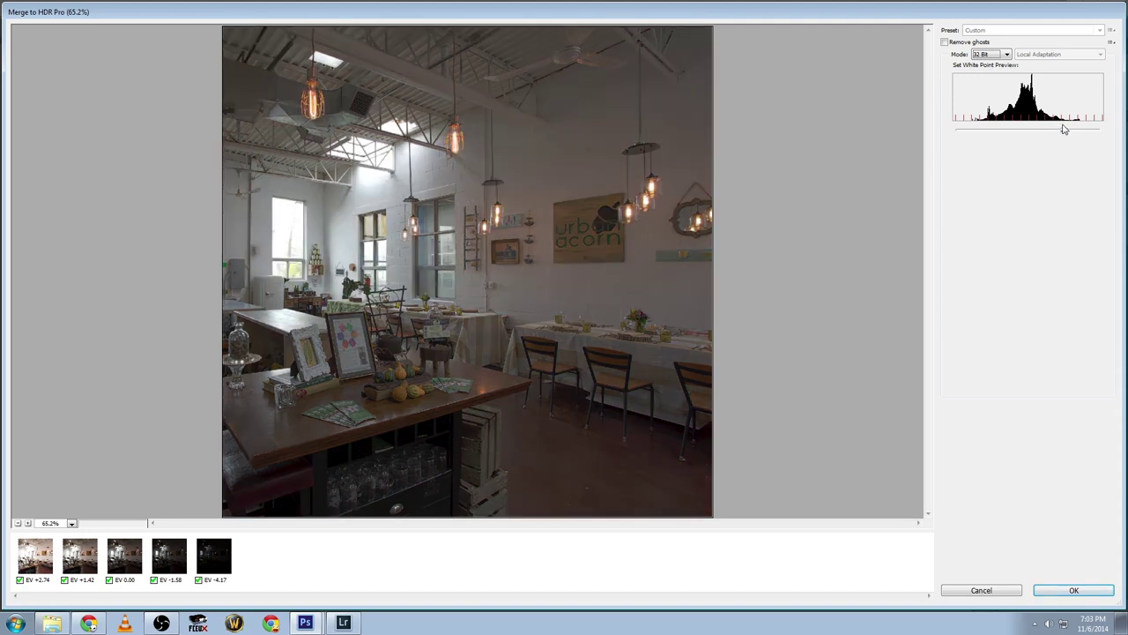
{"action": "left_click", "coordinate": [1081, 589]}
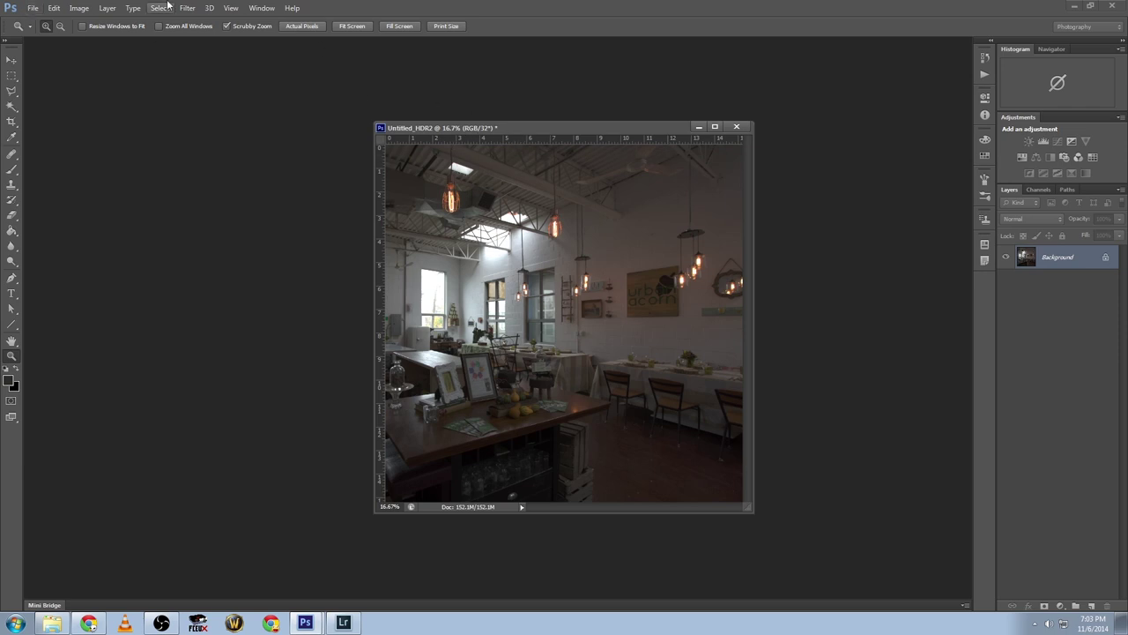
- Save As TIFF named room1_HDR, accepting the 32-bit float uncompressed TIFF options
{"action": "left_click", "coordinate": [33, 8]}
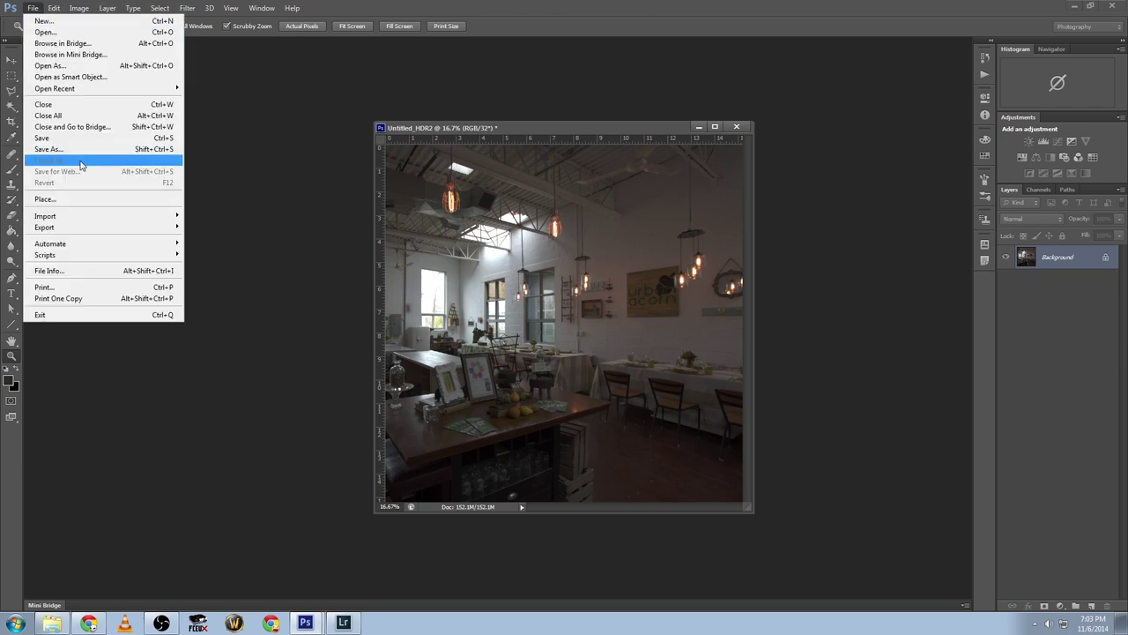
{"action": "left_click", "coordinate": [81, 148]}
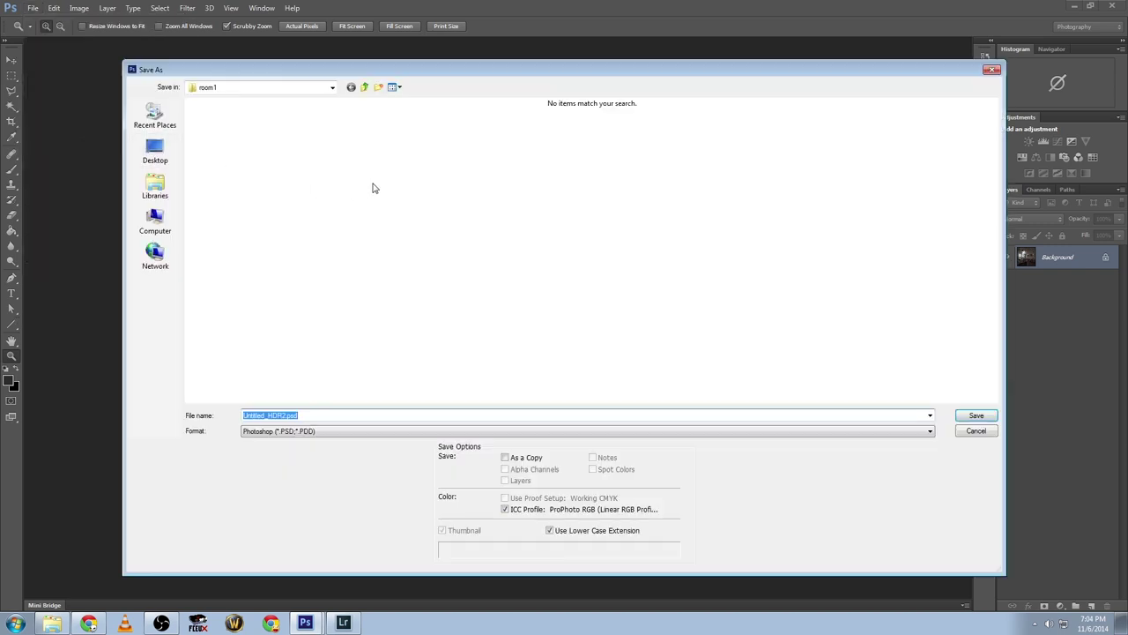
{"action": "left_click", "coordinate": [312, 431]}
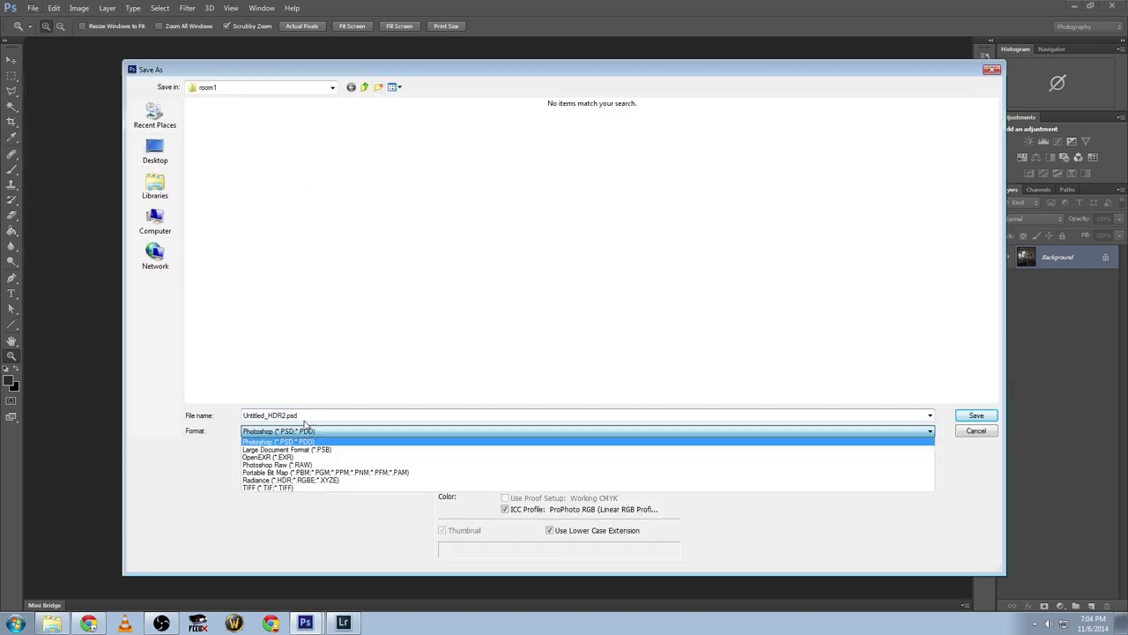
{"action": "left_click", "coordinate": [284, 486]}
{"action": "double_click", "coordinate": [286, 415]}
{"action": "type", "text": "room1_"}
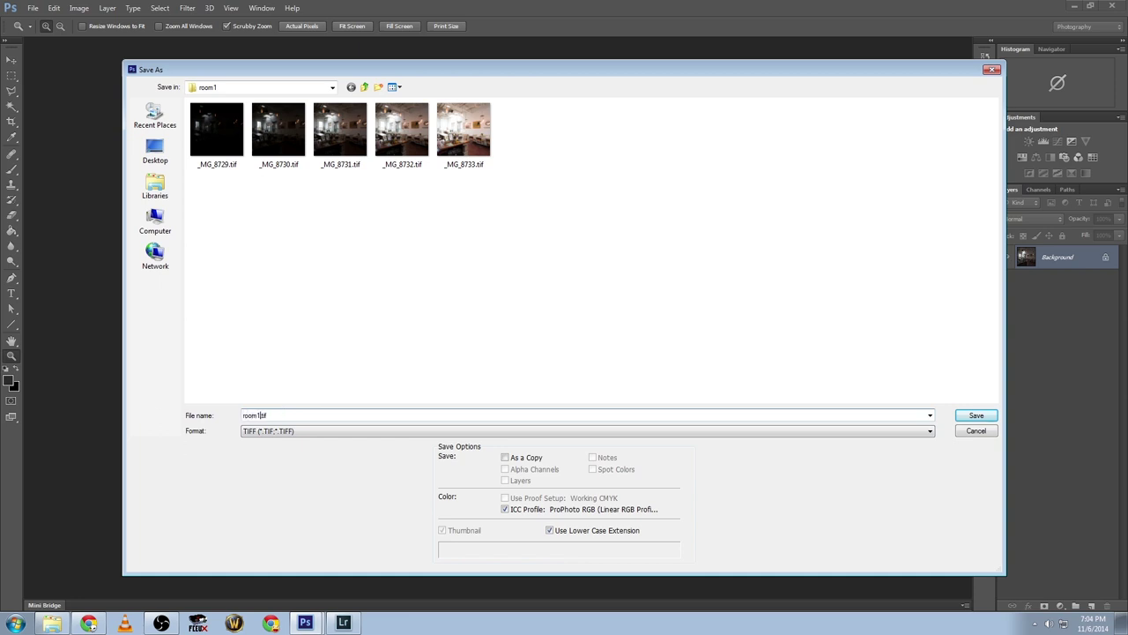
{"action": "type", "text": "HDR"}
{"action": "key", "text": "Return"}
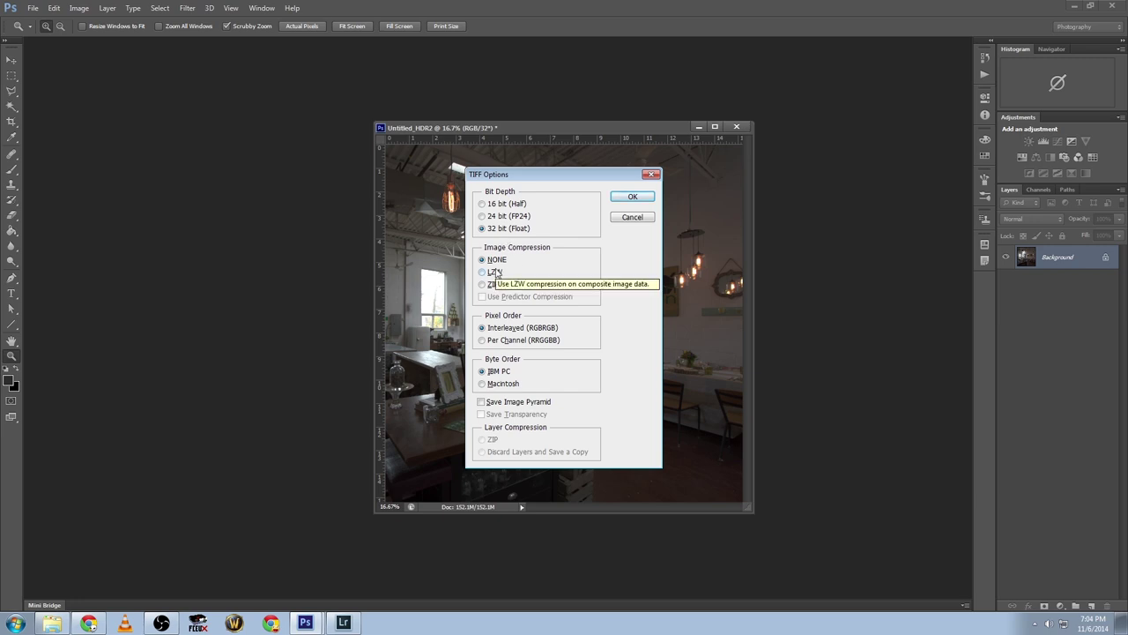
{"action": "left_click", "coordinate": [633, 195]}
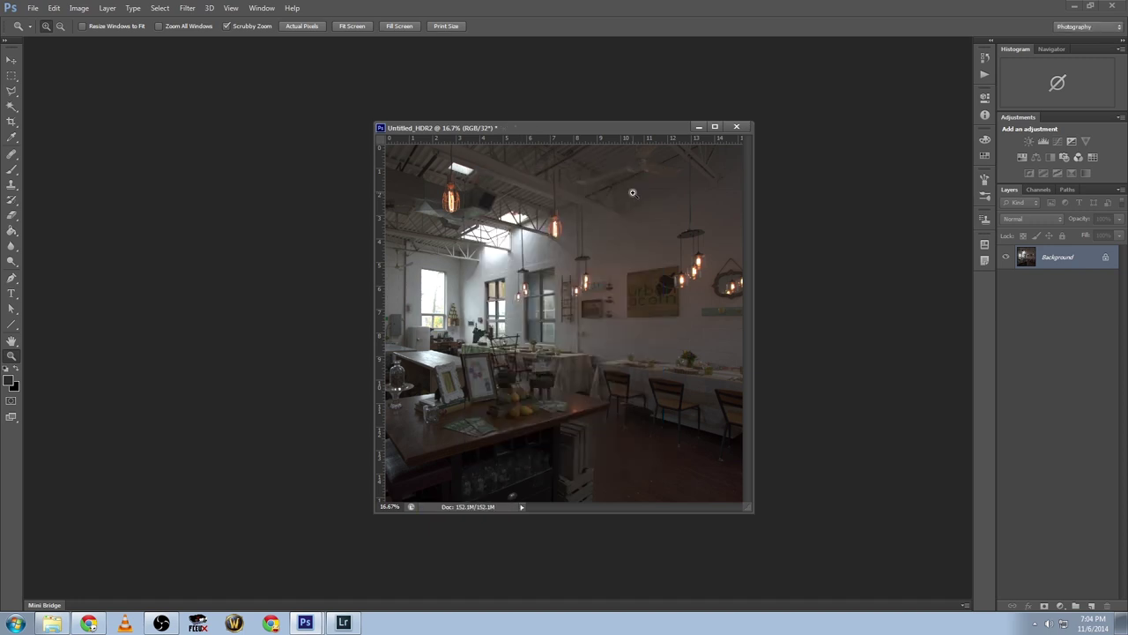
- Open room1_hdr.tif in Lightroom's Develop module, test exposure down to -6.92, then reset it to 0.00
{"action": "left_click", "coordinate": [345, 623]}
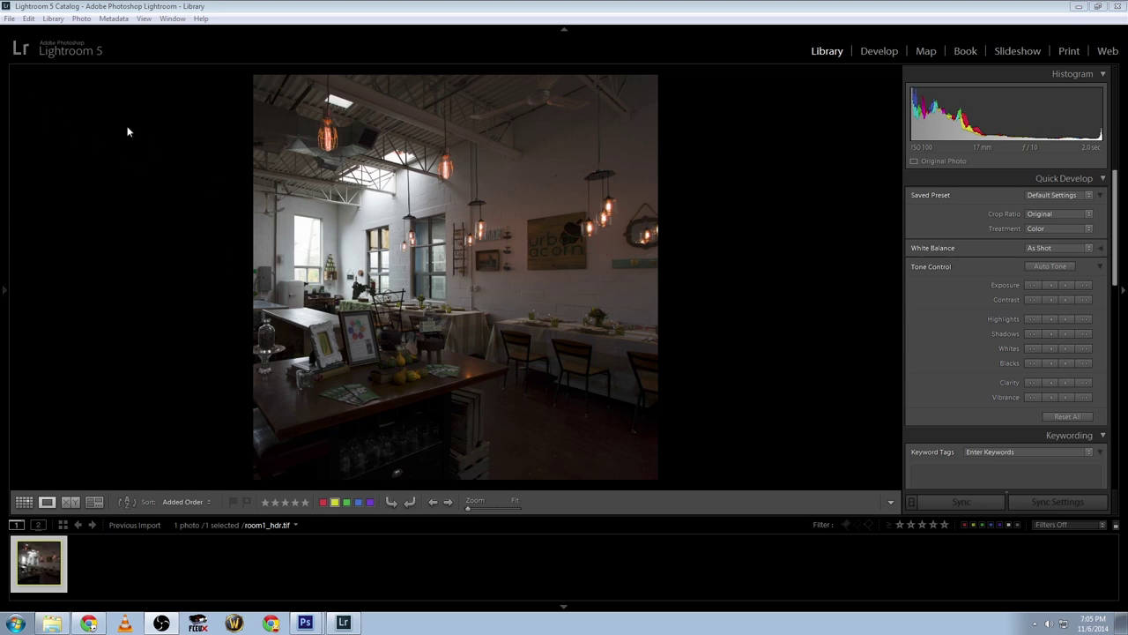
{"action": "left_click", "coordinate": [878, 51]}
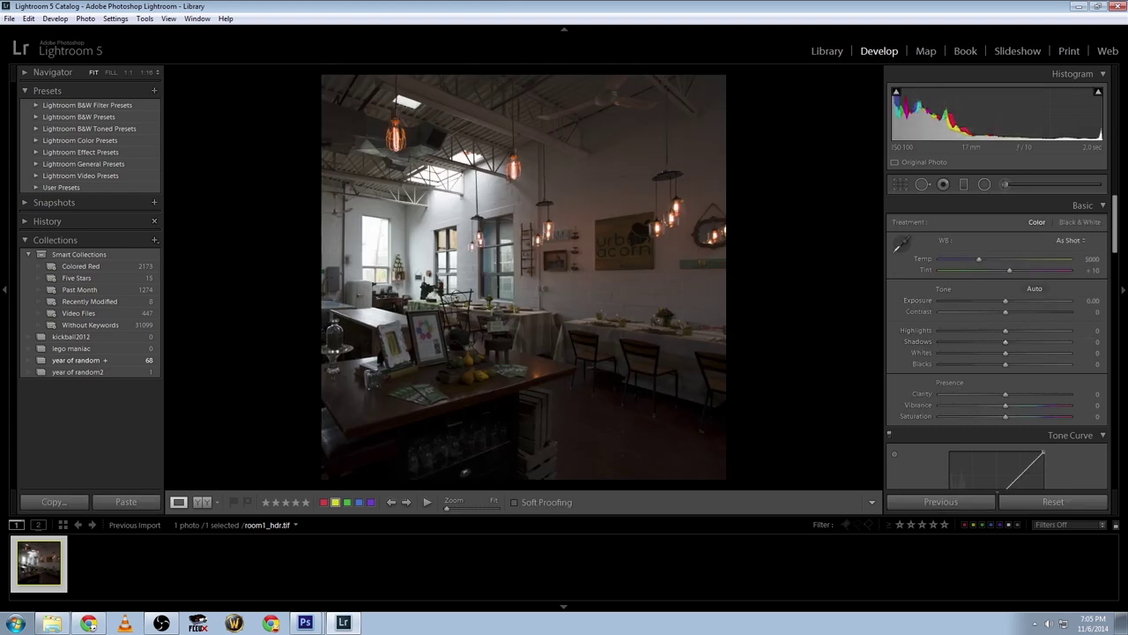
{"action": "left_click_drag", "start_coordinate": [948, 301], "coordinate": [971, 303]}
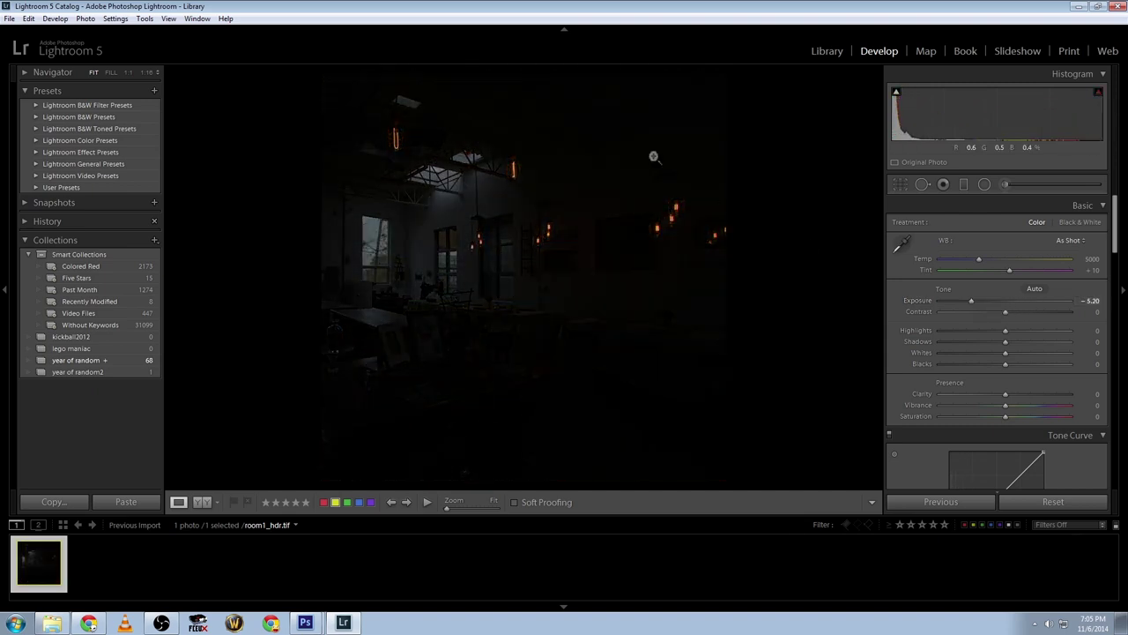
{"action": "left_click", "coordinate": [676, 214]}
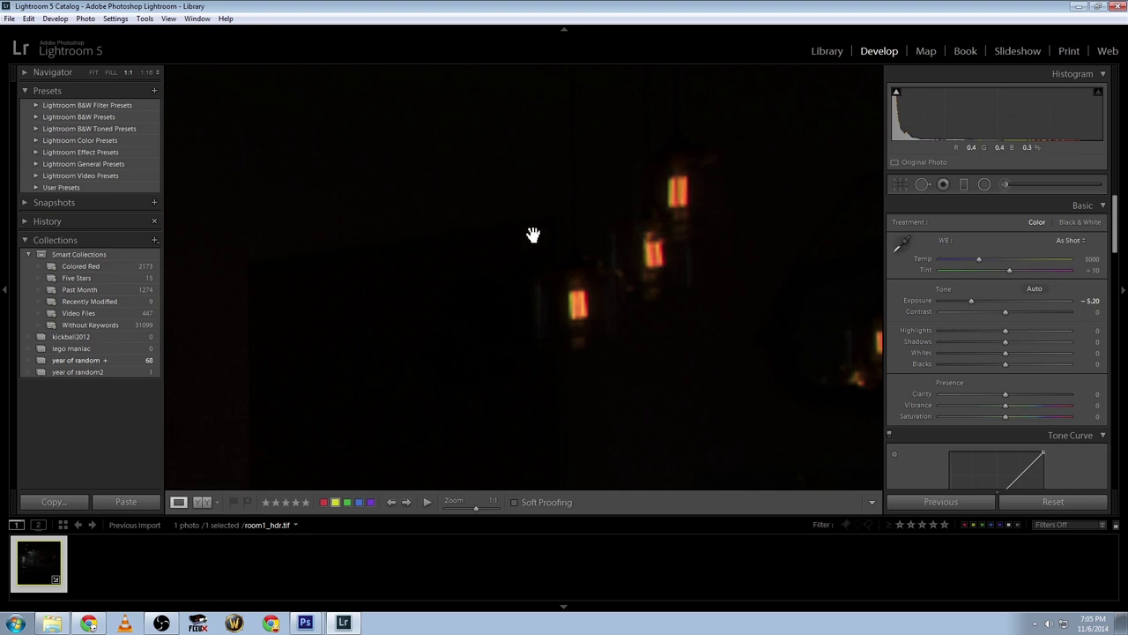
{"action": "left_click_drag", "start_coordinate": [649, 249], "coordinate": [550, 279]}
{"action": "left_click_drag", "start_coordinate": [971, 303], "coordinate": [1022, 304]}
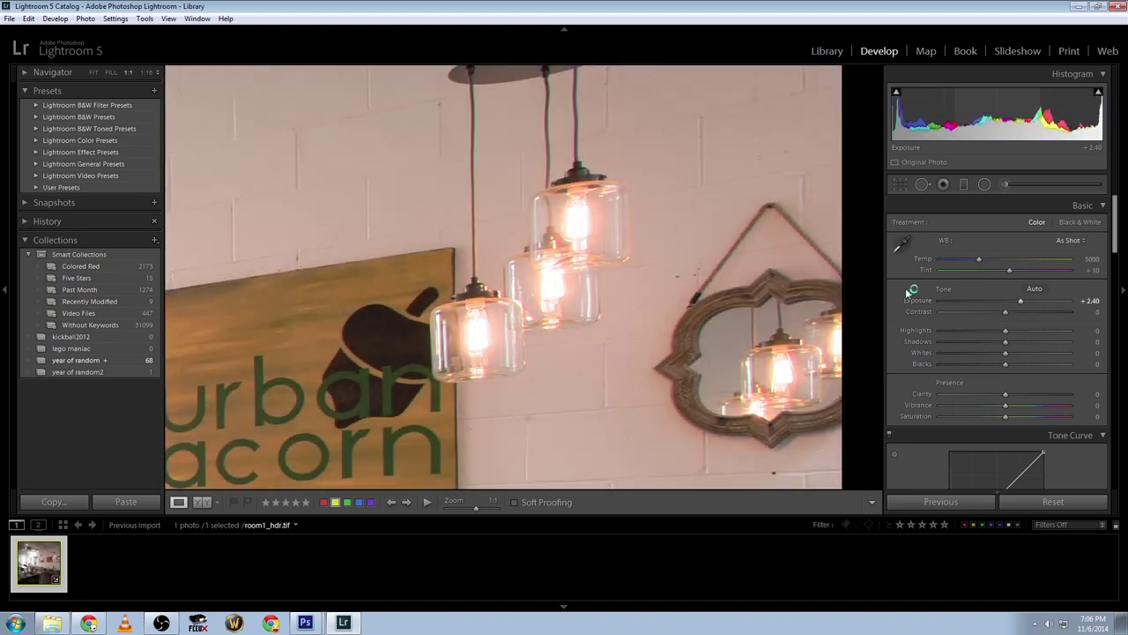
{"action": "double_click", "coordinate": [921, 299]}
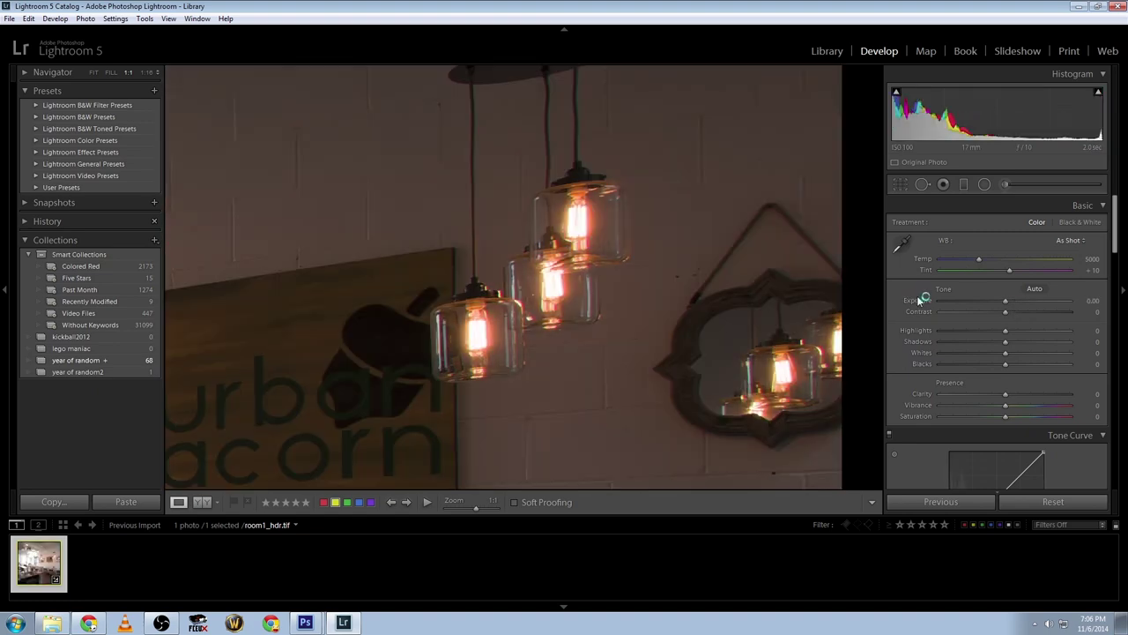
{"action": "left_click", "coordinate": [445, 508]}
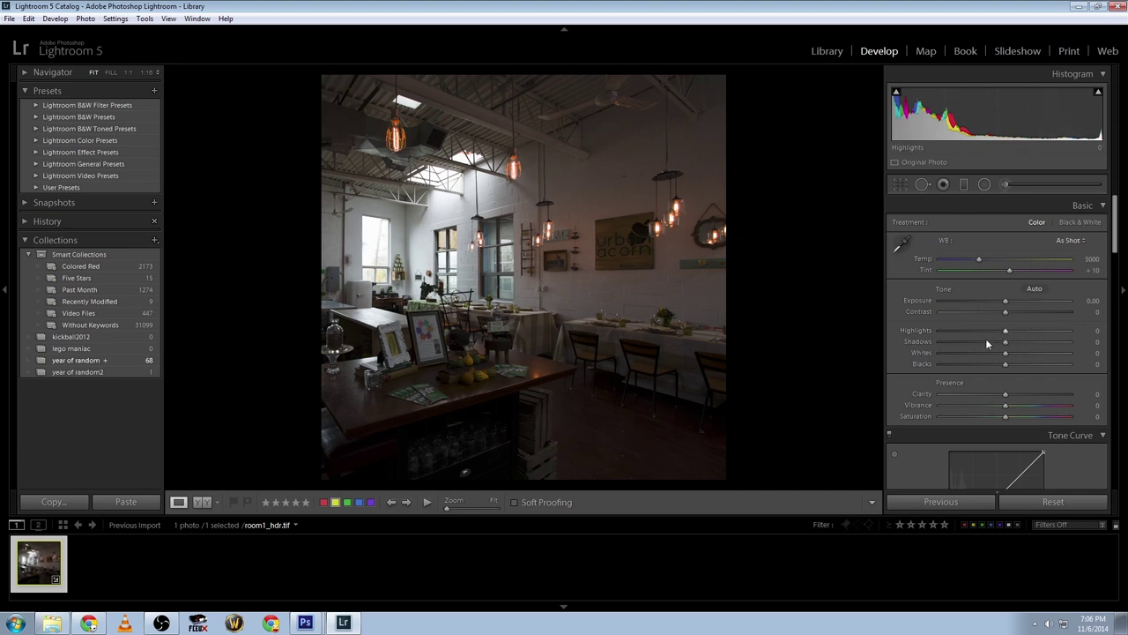
- Check clipping, set Whites and Highlights to -100, Exposure to +1.77, and lift Shadows to +48
{"action": "mouse_move", "coordinate": [1004, 367]}
{"action": "left_mouse_down"}
{"action": "mouse_move", "coordinate": [983, 366]}
{"action": "mouse_move", "coordinate": [1005, 364]}
{"action": "left_mouse_up"}
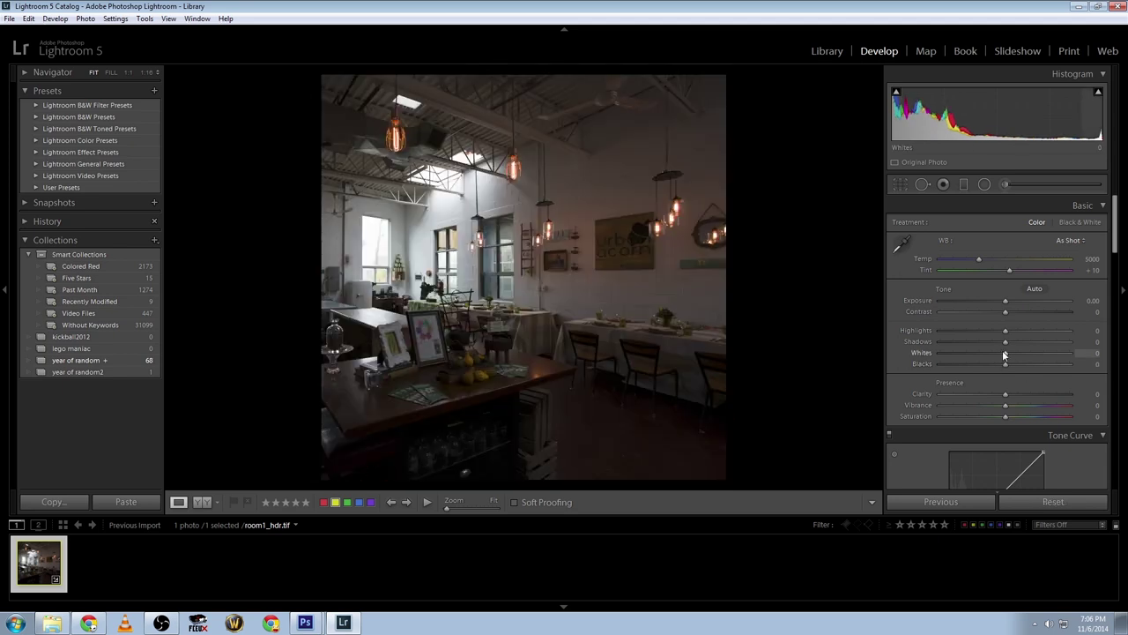
{"action": "left_click_drag", "start_coordinate": [1005, 354], "coordinate": [999, 355]}
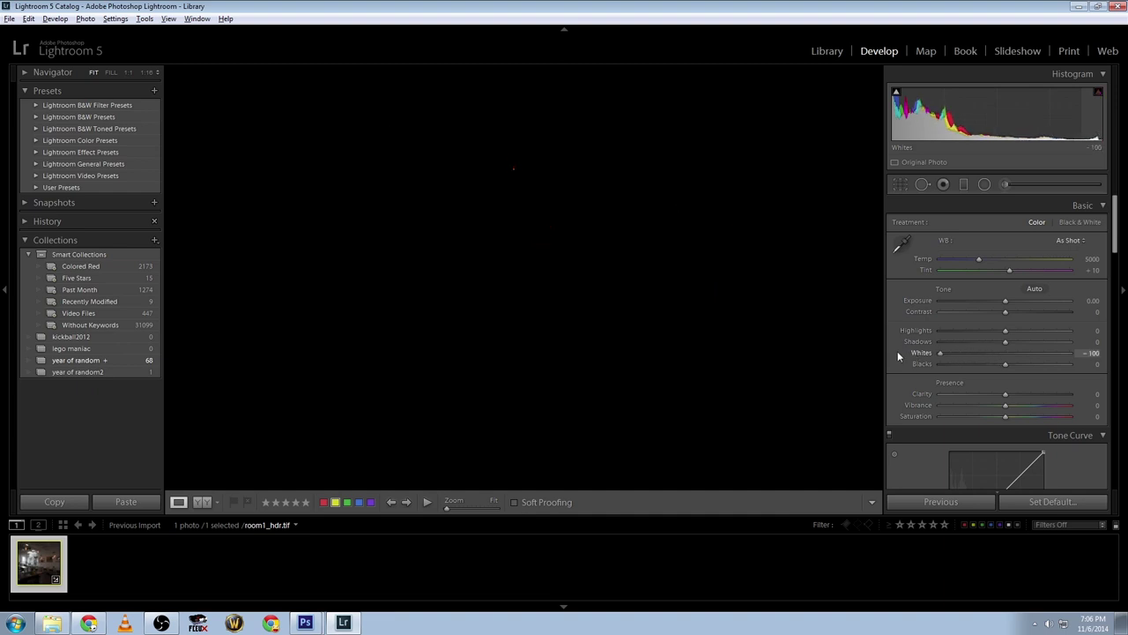
{"action": "left_click_drag", "start_coordinate": [924, 359], "coordinate": [922, 356]}
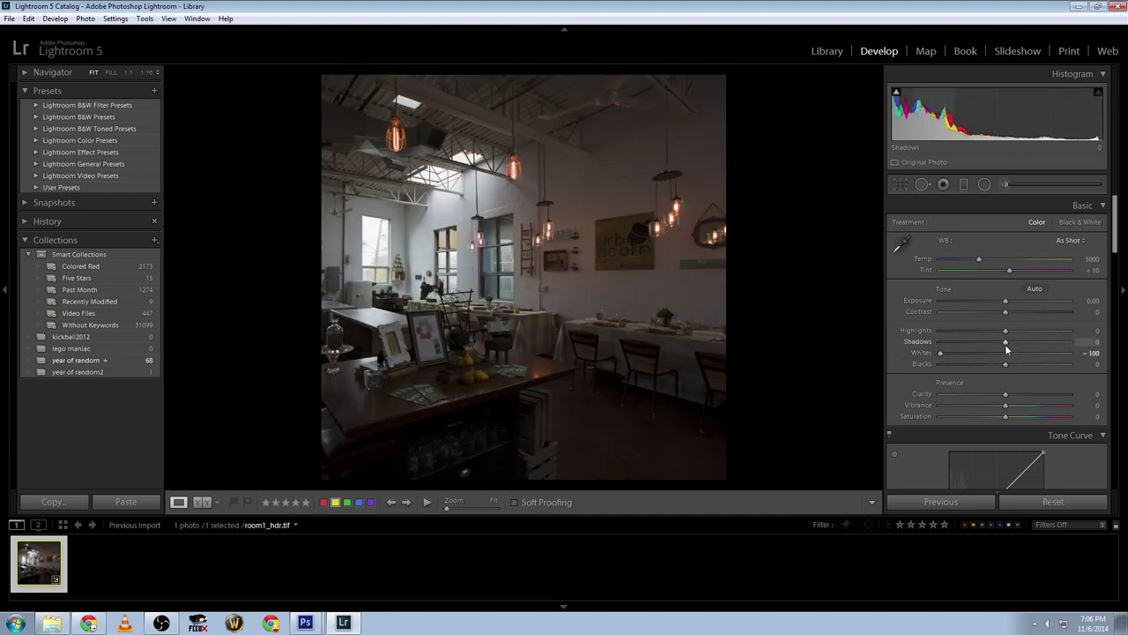
{"action": "left_click_drag", "start_coordinate": [1006, 302], "coordinate": [1019, 302]}
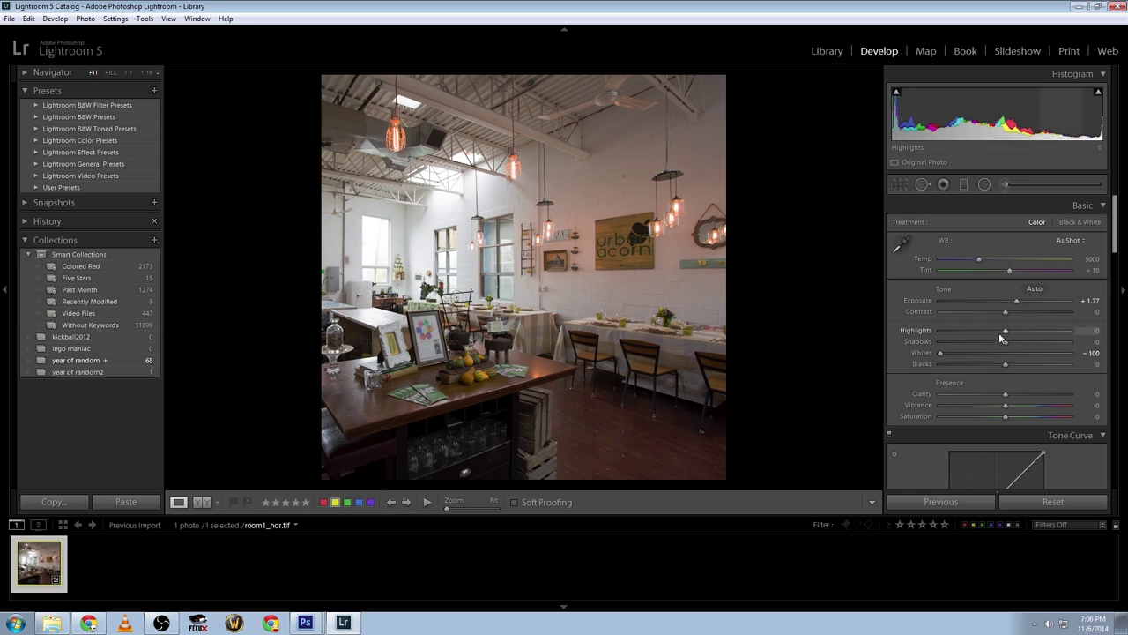
{"action": "left_click_drag", "start_coordinate": [1005, 333], "coordinate": [897, 329]}
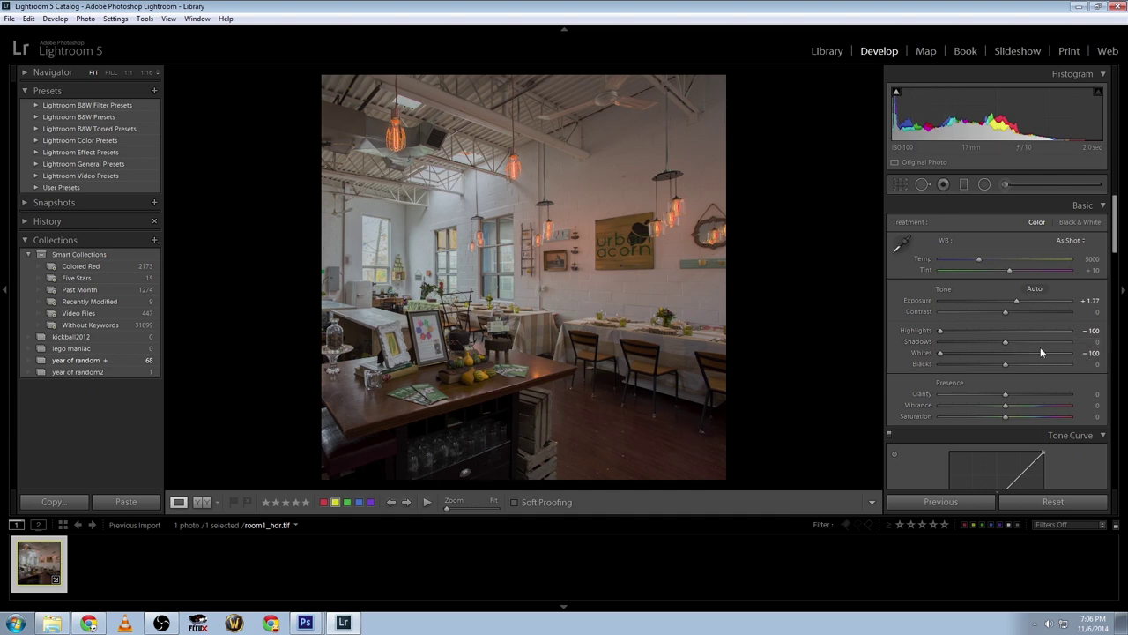
{"action": "left_click_drag", "start_coordinate": [1004, 340], "coordinate": [1036, 341]}
- Fine-tune the exposure and raise Contrast to +50
{"action": "left_click_drag", "start_coordinate": [1021, 300], "coordinate": [1019, 301]}
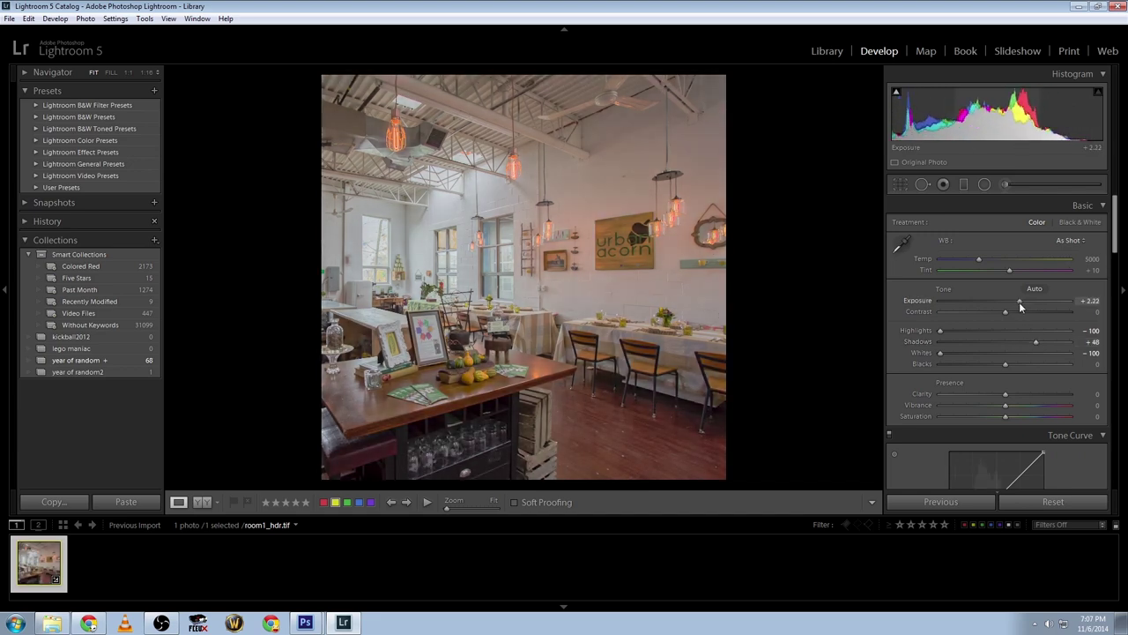
{"action": "left_click_drag", "start_coordinate": [1019, 301], "coordinate": [1018, 302]}
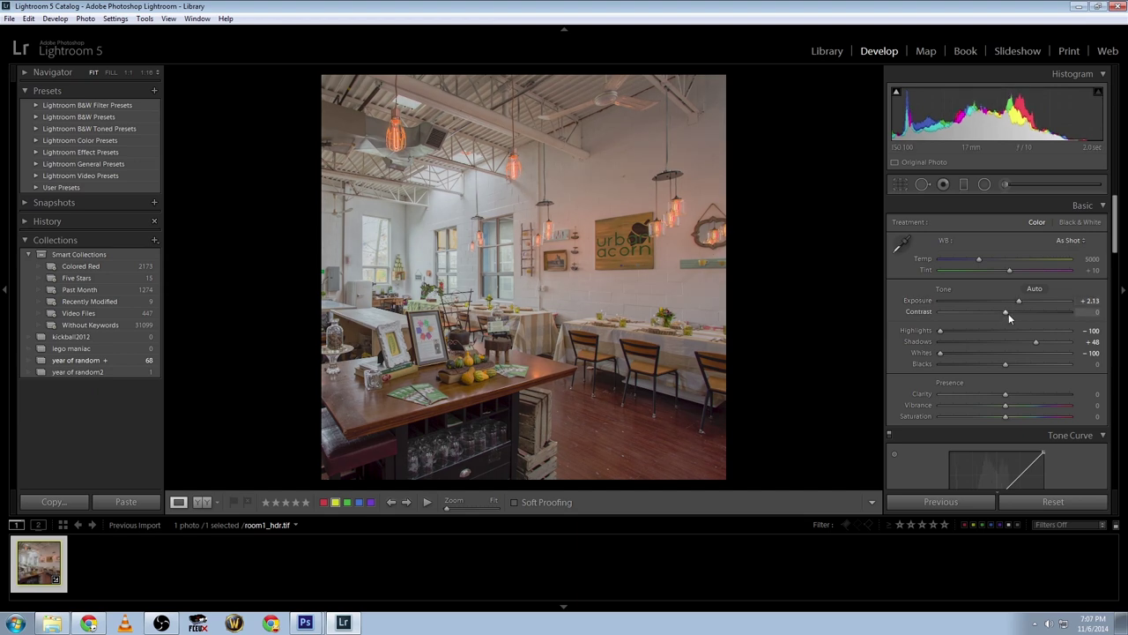
{"action": "left_click_drag", "start_coordinate": [1015, 312], "coordinate": [1042, 311]}
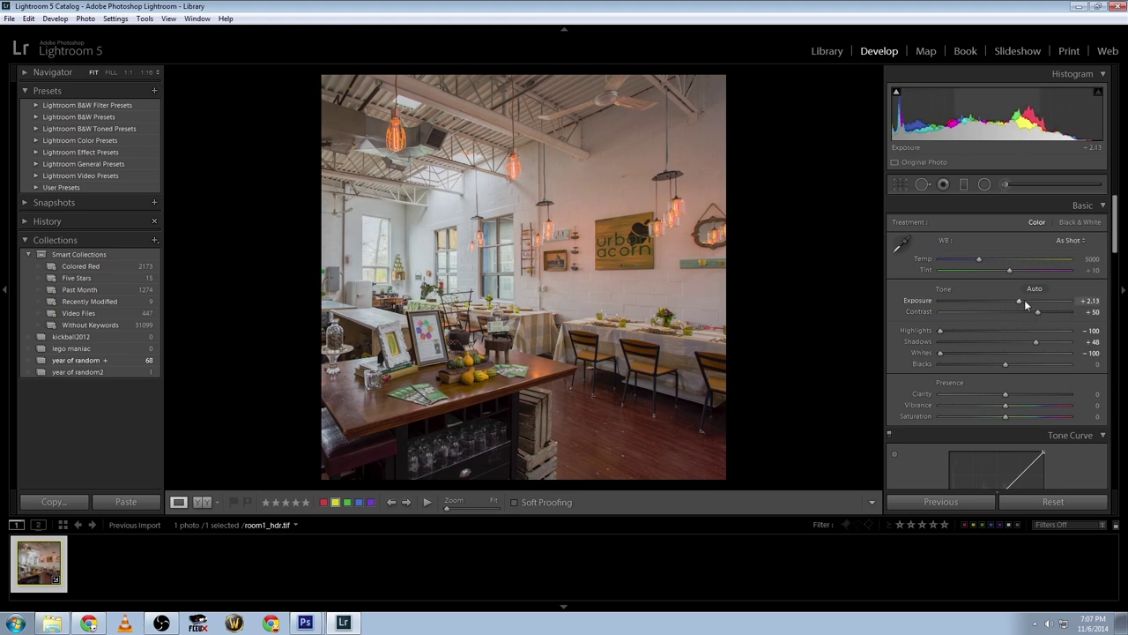
{"action": "left_click_drag", "start_coordinate": [1017, 299], "coordinate": [1016, 302]}
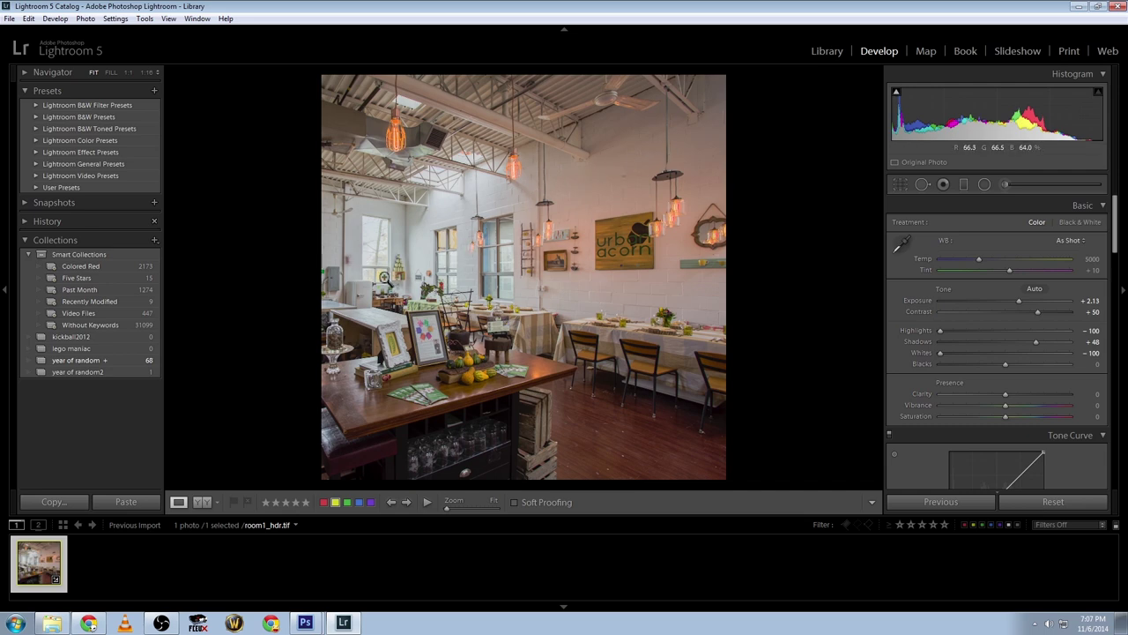
- Inspect walls, lamps, ceiling trusses and floor close up, then settle Exposure at +2.31
{"action": "left_click_drag", "start_coordinate": [415, 254], "coordinate": [467, 225]}
{"action": "left_click_drag", "start_coordinate": [802, 272], "coordinate": [662, 415]}
{"action": "left_click_drag", "start_coordinate": [733, 358], "coordinate": [452, 163]}
{"action": "left_click_drag", "start_coordinate": [476, 508], "coordinate": [417, 511]}
{"action": "left_click", "coordinate": [466, 471]}
{"action": "left_click_drag", "start_coordinate": [726, 365], "coordinate": [738, 322]}
{"action": "left_click_drag", "start_coordinate": [700, 368], "coordinate": [378, 550]}
{"action": "left_click_drag", "start_coordinate": [518, 418], "coordinate": [812, 495]}
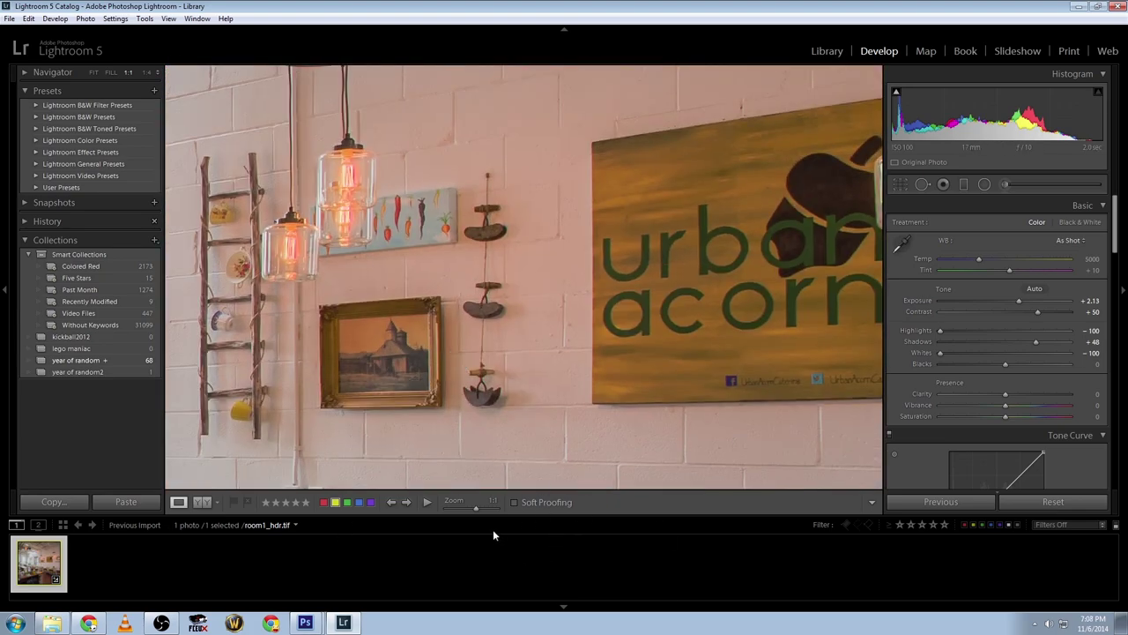
{"action": "left_click_drag", "start_coordinate": [378, 302], "coordinate": [524, 411]}
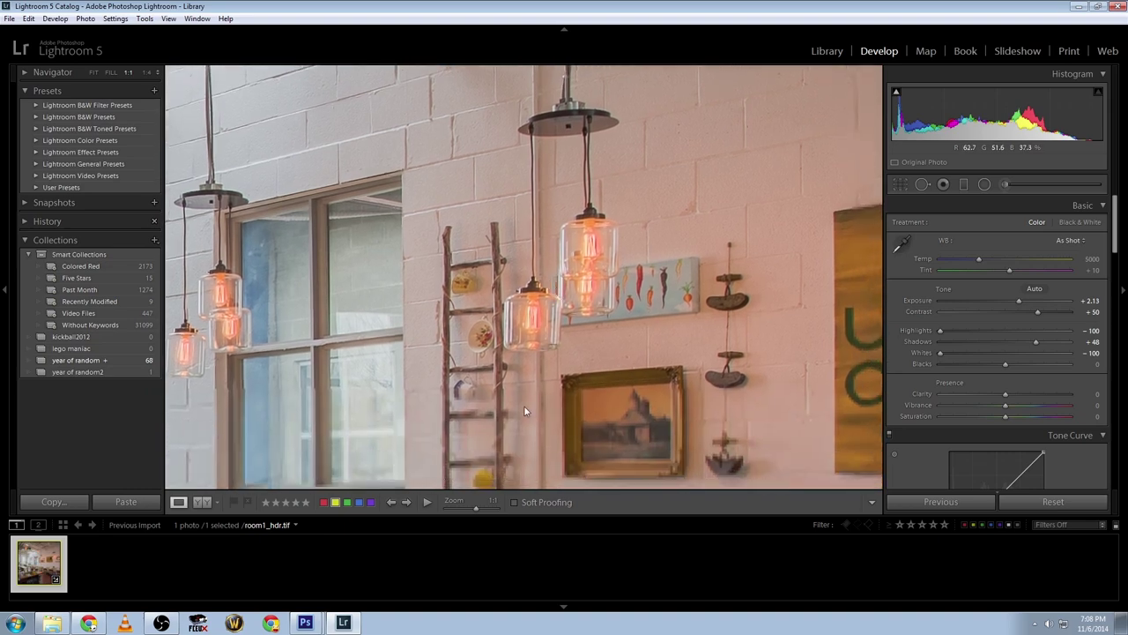
{"action": "left_click_drag", "start_coordinate": [475, 509], "coordinate": [430, 518]}
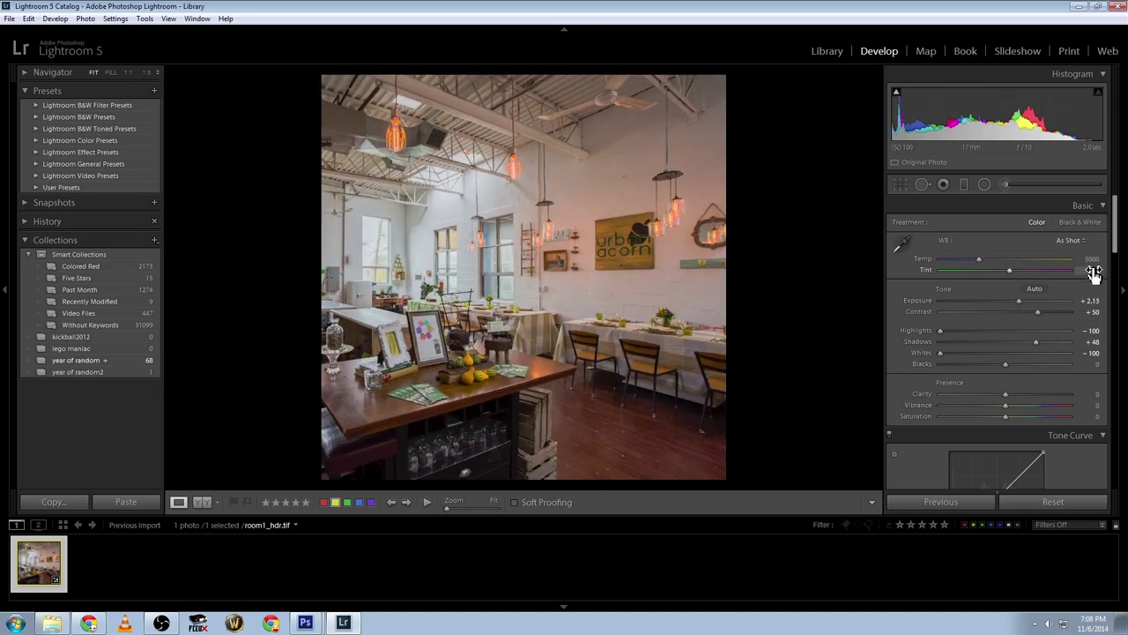
{"action": "left_click_drag", "start_coordinate": [1018, 299], "coordinate": [1019, 305]}
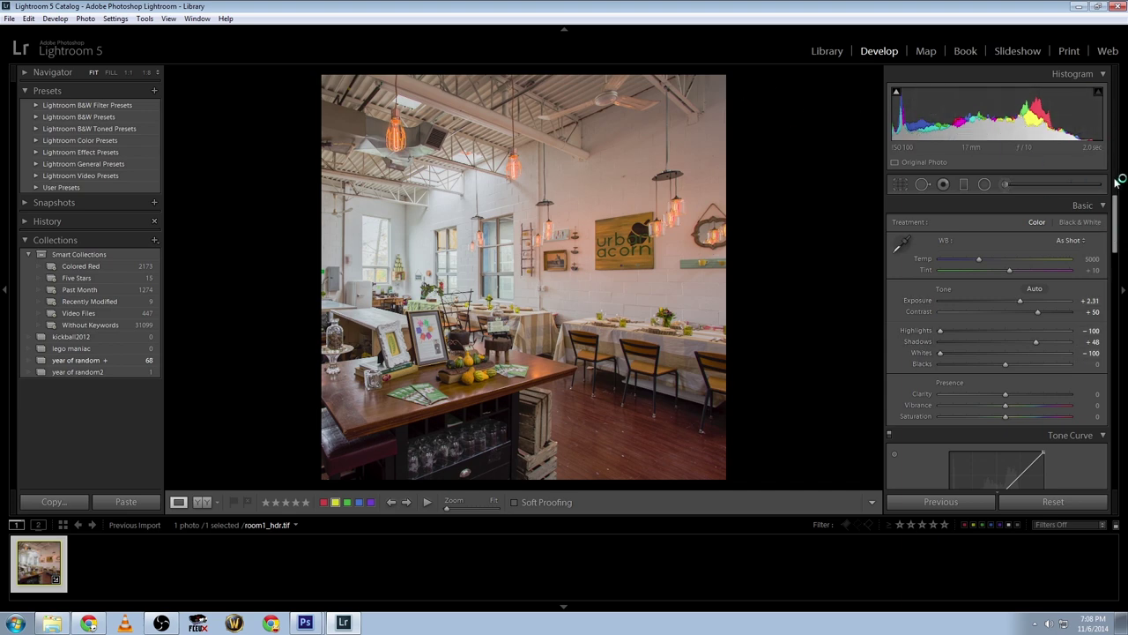
{"action": "left_click_drag", "start_coordinate": [1114, 204], "coordinate": [1119, 406]}
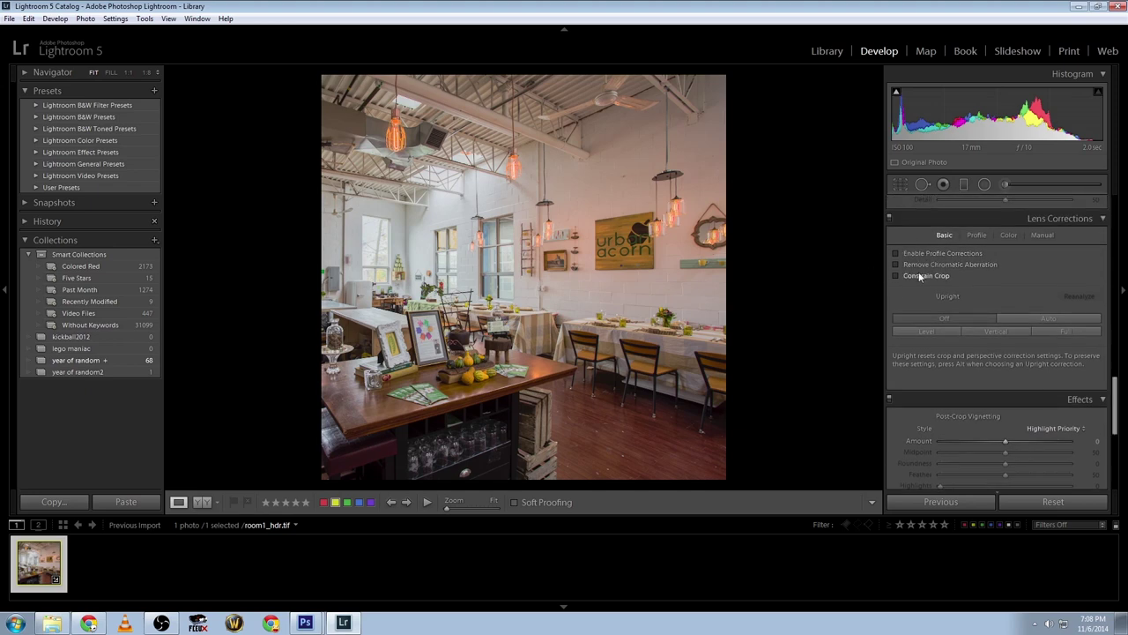
- Try the Upright Auto lens correction, turn it back Off, and select the Radial Filter tool
{"action": "left_click", "coordinate": [1014, 322]}
{"action": "left_click", "coordinate": [961, 326]}
{"action": "left_click_drag", "start_coordinate": [1114, 414], "coordinate": [1123, 241]}
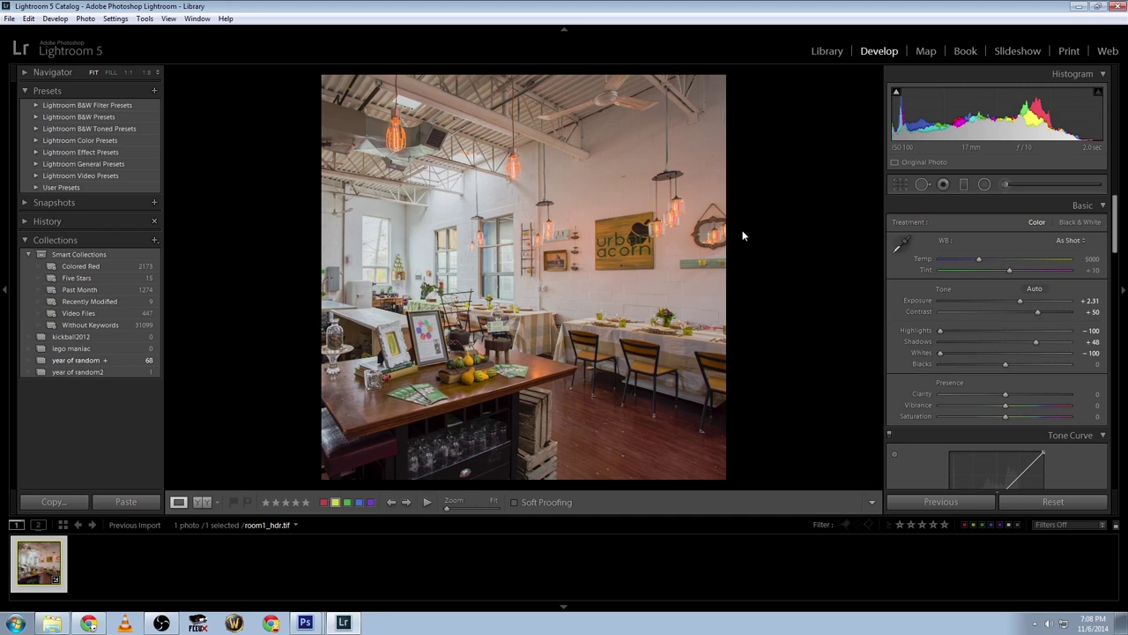
{"action": "left_click", "coordinate": [984, 187]}
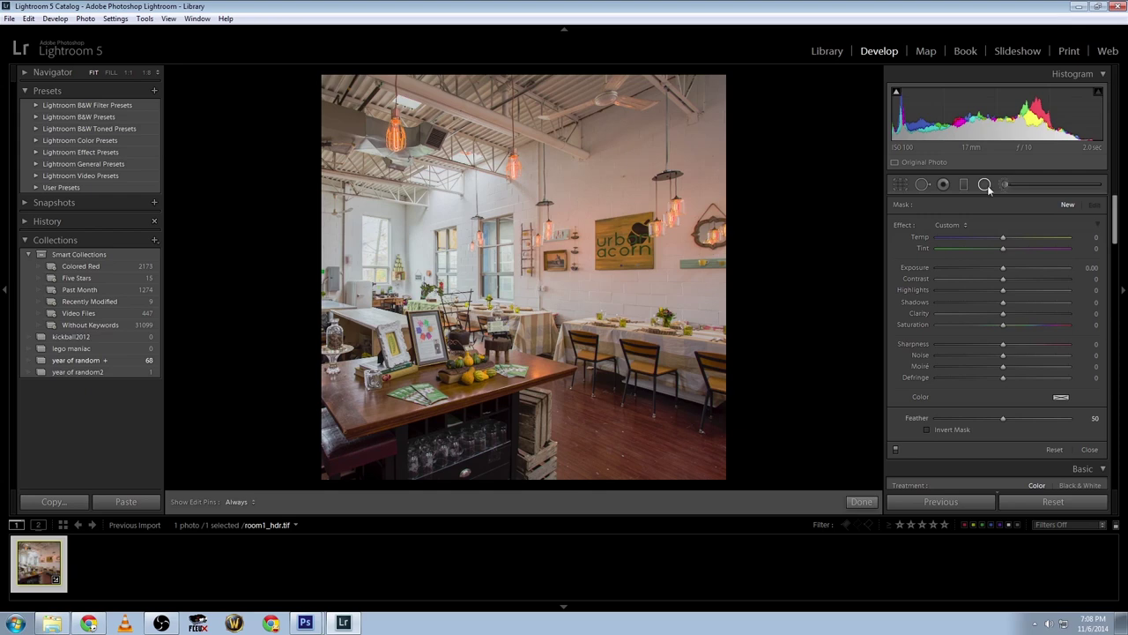
- Draw an inverted radial filter around the right-hand lamps and wall sign with Exposure +0.68
{"action": "left_click", "coordinate": [984, 184]}
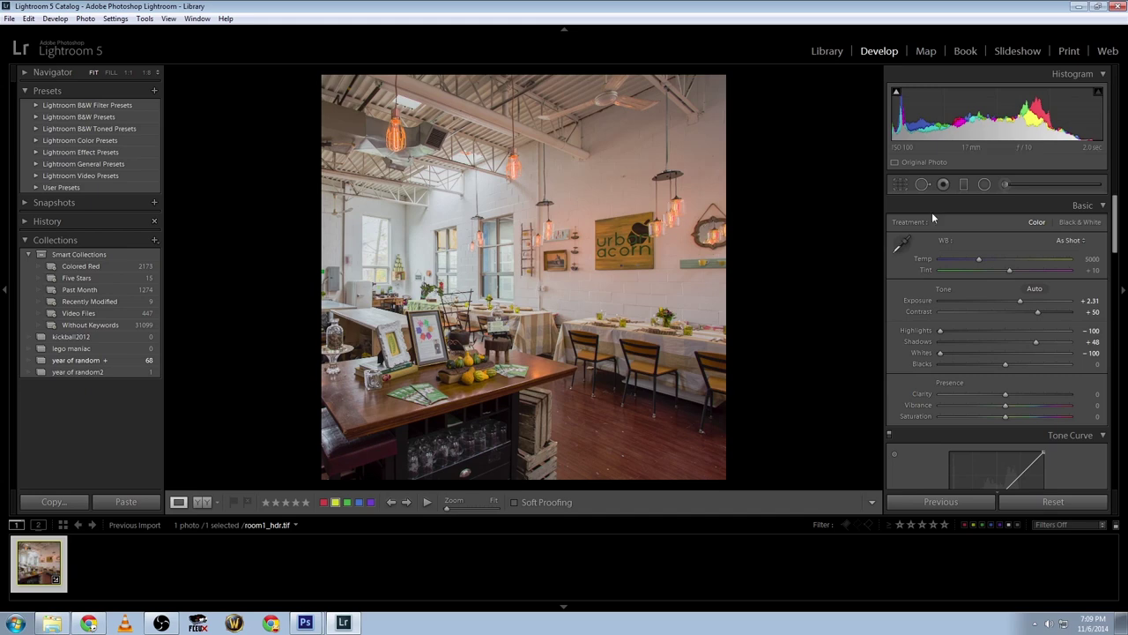
{"action": "left_click", "coordinate": [986, 184]}
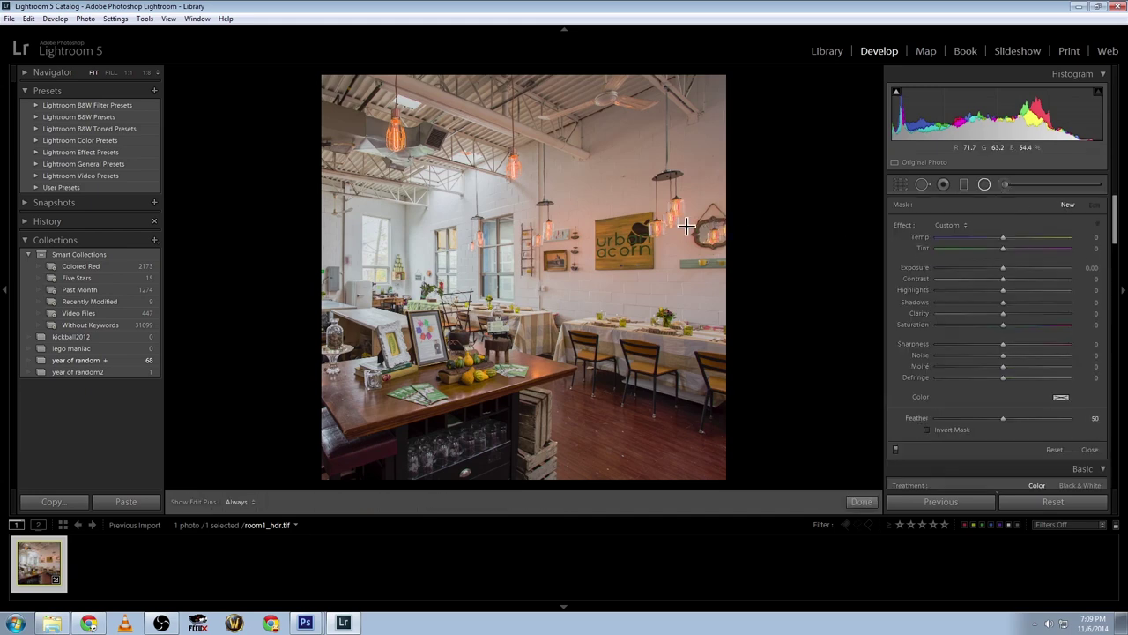
{"action": "left_click_drag", "start_coordinate": [671, 215], "coordinate": [741, 286]}
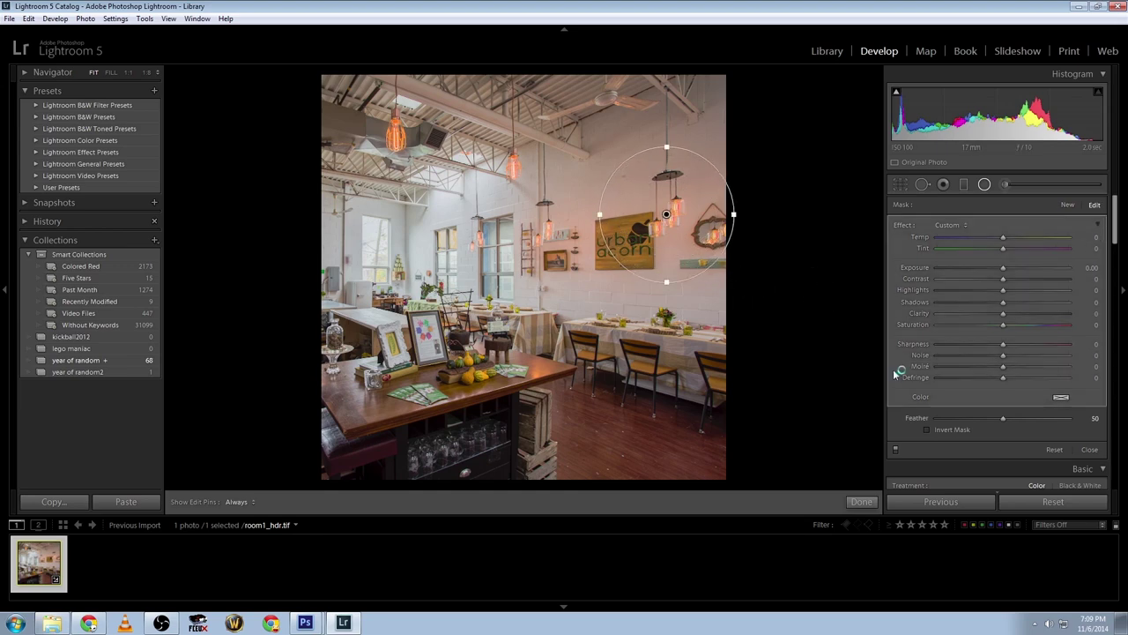
{"action": "left_click", "coordinate": [928, 429]}
{"action": "left_click", "coordinate": [928, 434]}
{"action": "left_click_drag", "start_coordinate": [1002, 268], "coordinate": [1012, 269]}
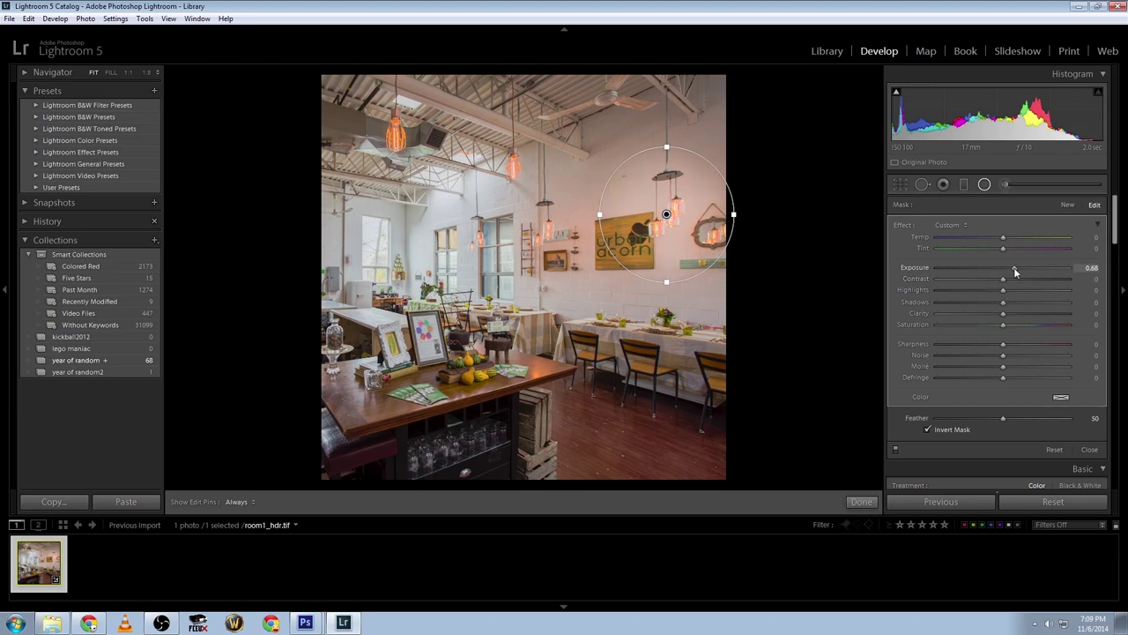
{"action": "left_click", "coordinate": [1067, 204]}
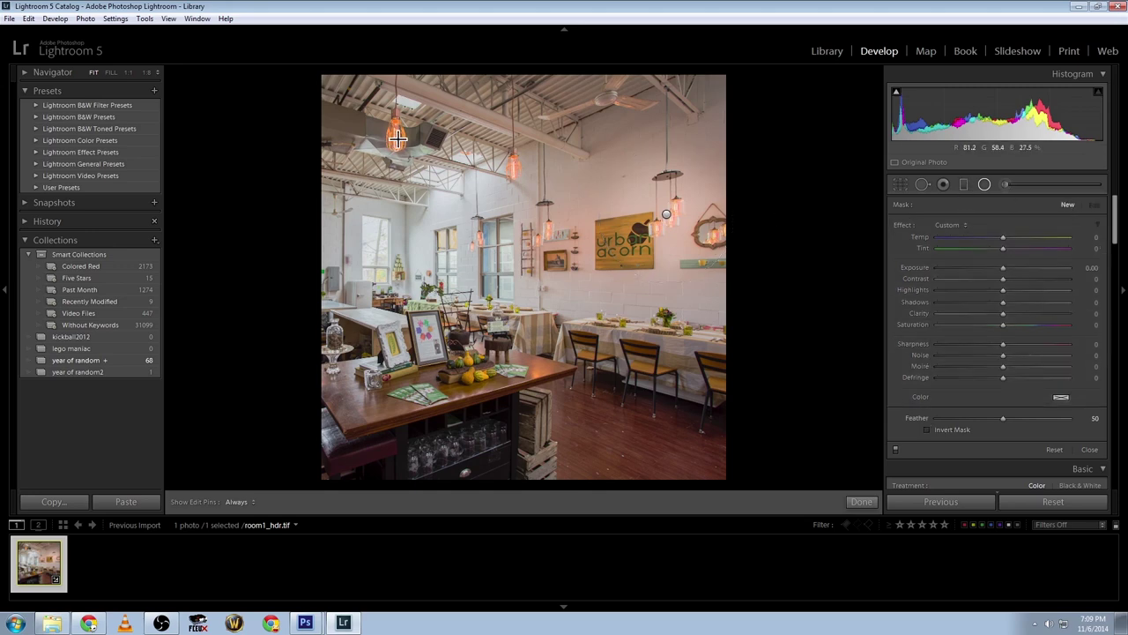
- Add an inverted radial filter with Exposure +0.61, widened into a large ellipse around the top-left lamp
{"action": "left_click_drag", "start_coordinate": [398, 139], "coordinate": [461, 203]}
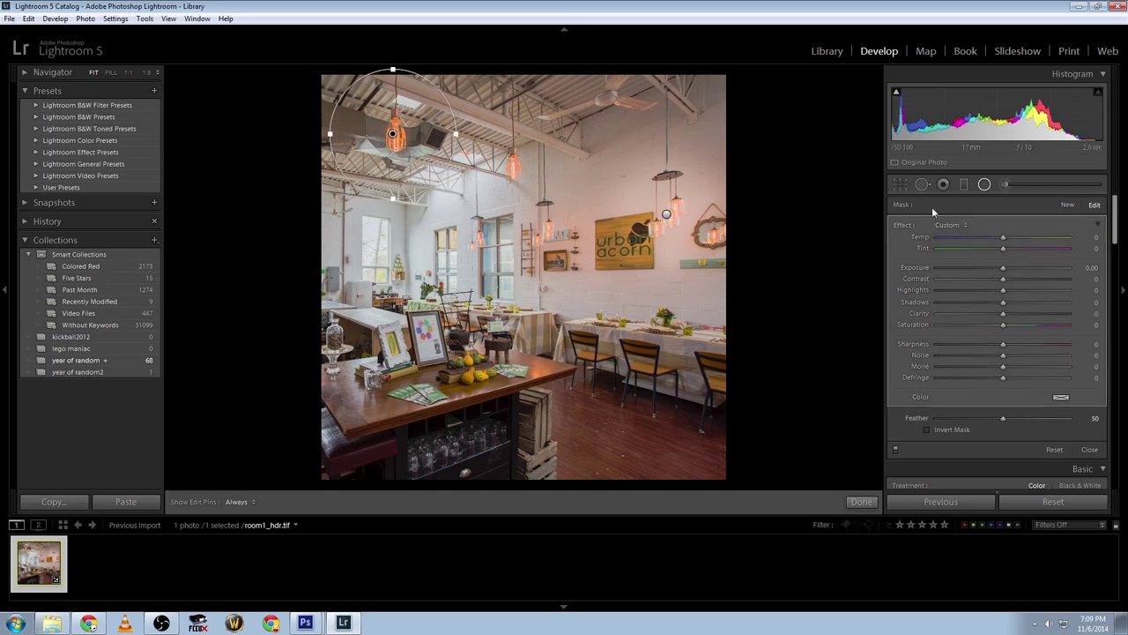
{"action": "left_click", "coordinate": [928, 428]}
{"action": "left_click_drag", "start_coordinate": [1003, 268], "coordinate": [1013, 269]}
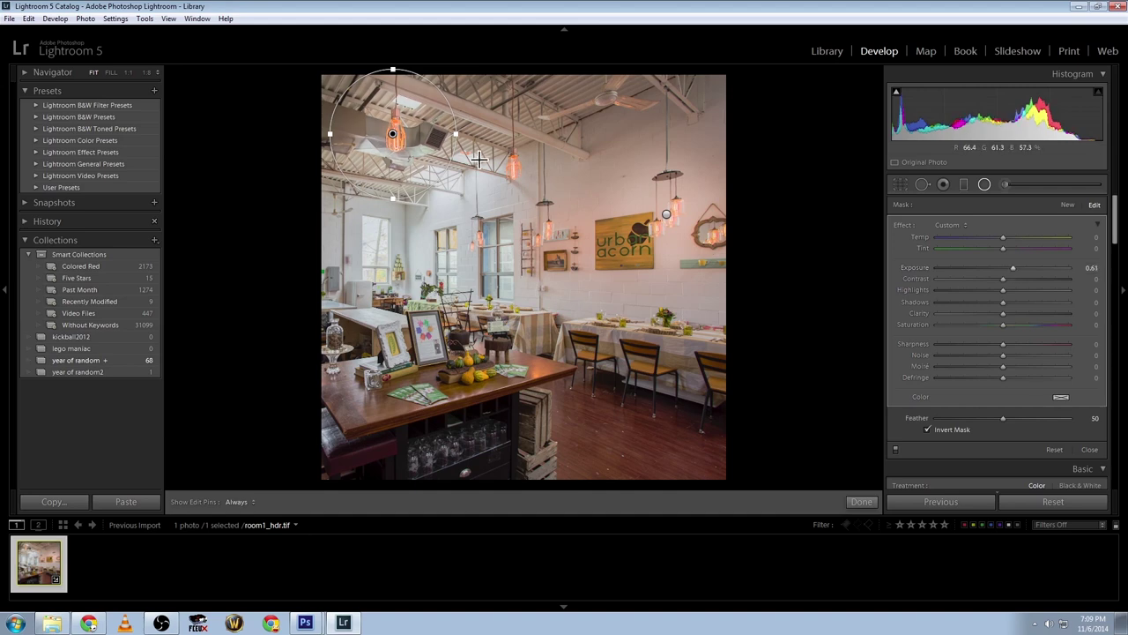
{"action": "mouse_move", "coordinate": [455, 134]}
{"action": "left_mouse_down"}
{"action": "mouse_move", "coordinate": [489, 153]}
{"action": "mouse_move", "coordinate": [456, 156]}
{"action": "left_mouse_up"}
{"action": "scroll", "coordinate": [1111, 241], "scroll_direction": "down", "scroll_amount": 5}
{"action": "scroll", "coordinate": [1111, 241], "scroll_direction": "down", "scroll_amount": 2}
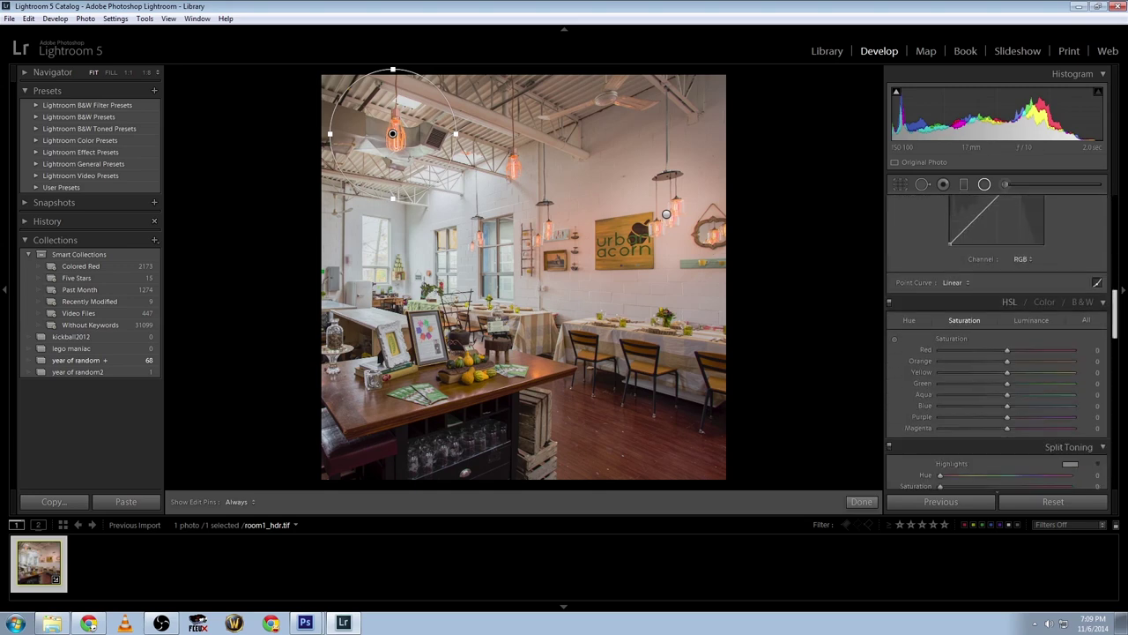
{"action": "scroll", "coordinate": [1112, 241], "scroll_direction": "up", "scroll_amount": 8}
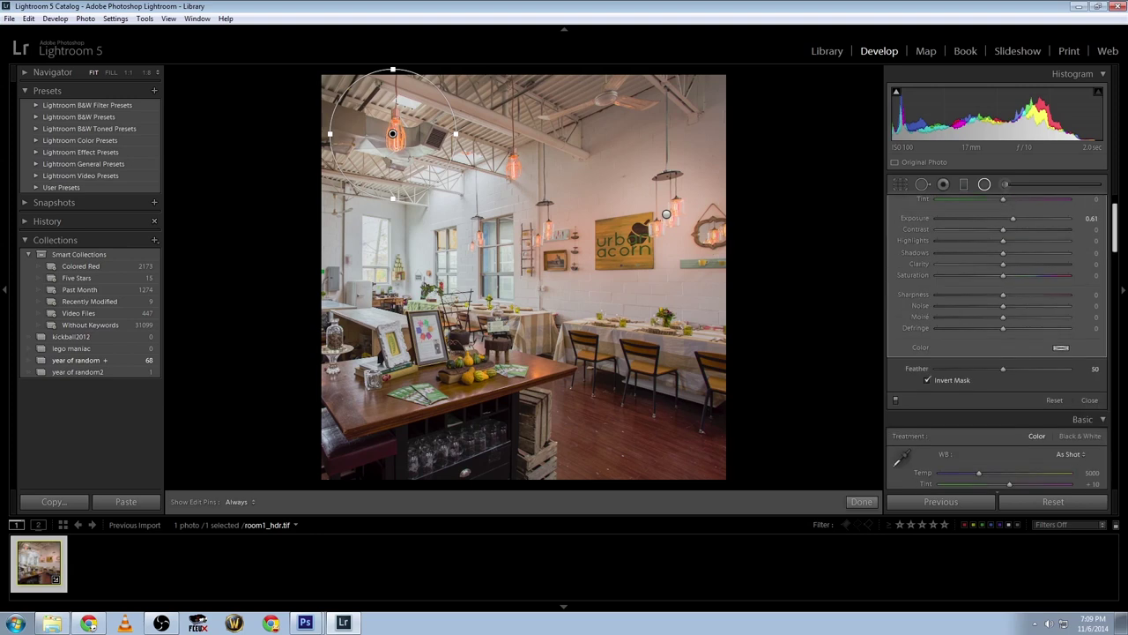
{"action": "scroll", "coordinate": [1001, 341], "scroll_direction": "up", "scroll_amount": 1}
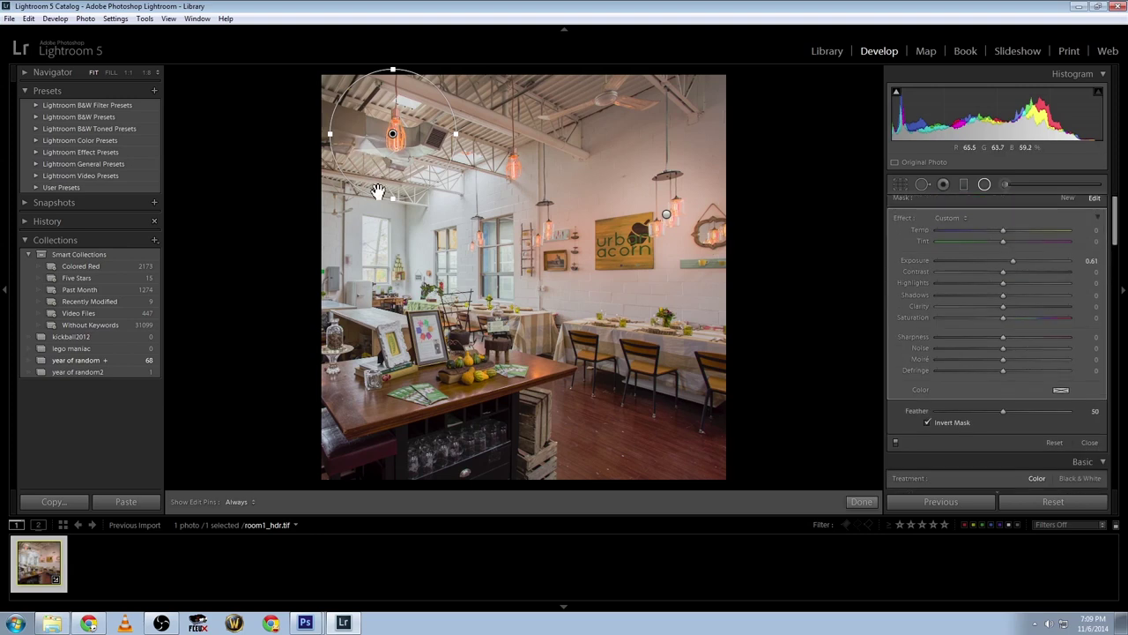
{"action": "mouse_move", "coordinate": [322, 142]}
{"action": "left_mouse_down"}
{"action": "mouse_move", "coordinate": [269, 164]}
{"action": "mouse_move", "coordinate": [307, 156]}
{"action": "left_mouse_up"}
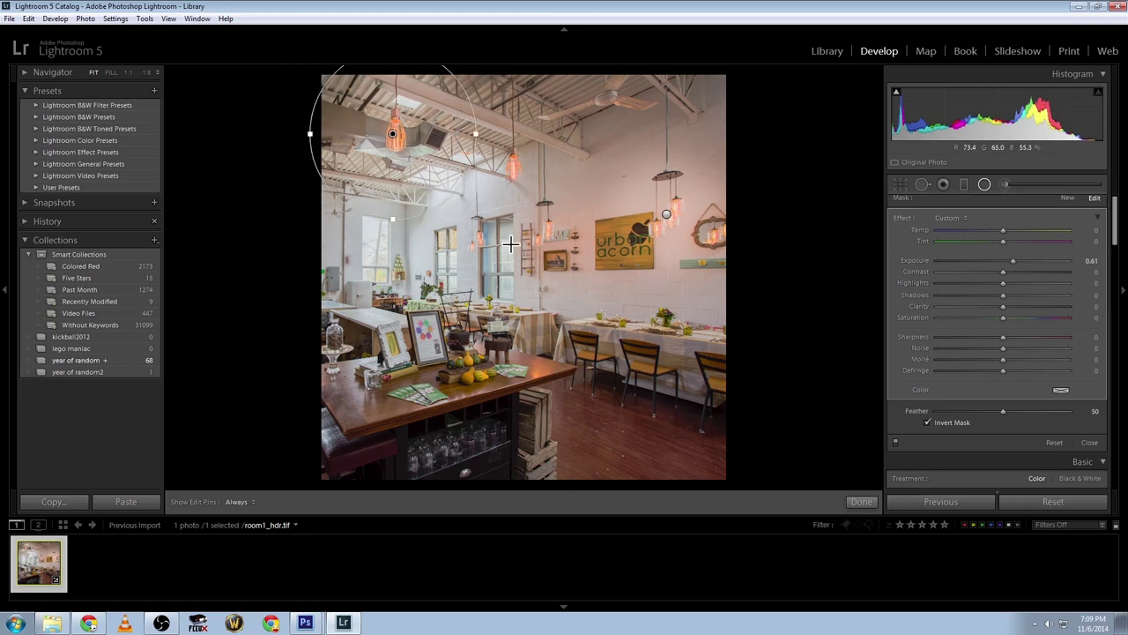
{"action": "scroll", "coordinate": [1113, 243], "scroll_direction": "up", "scroll_amount": 1}
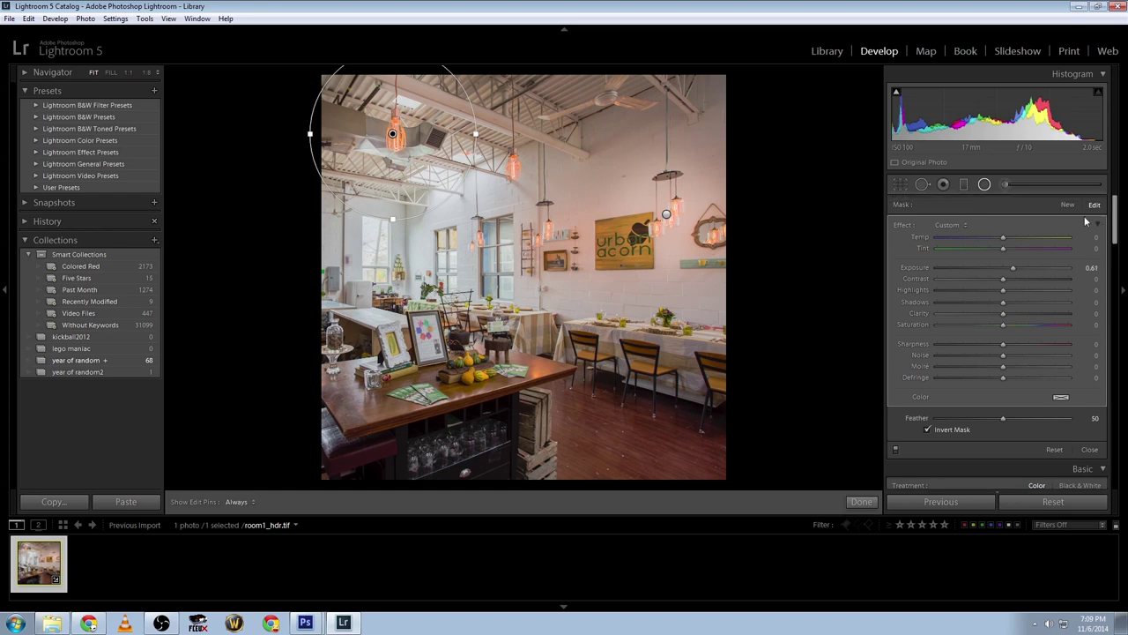
{"action": "left_click", "coordinate": [1067, 204]}
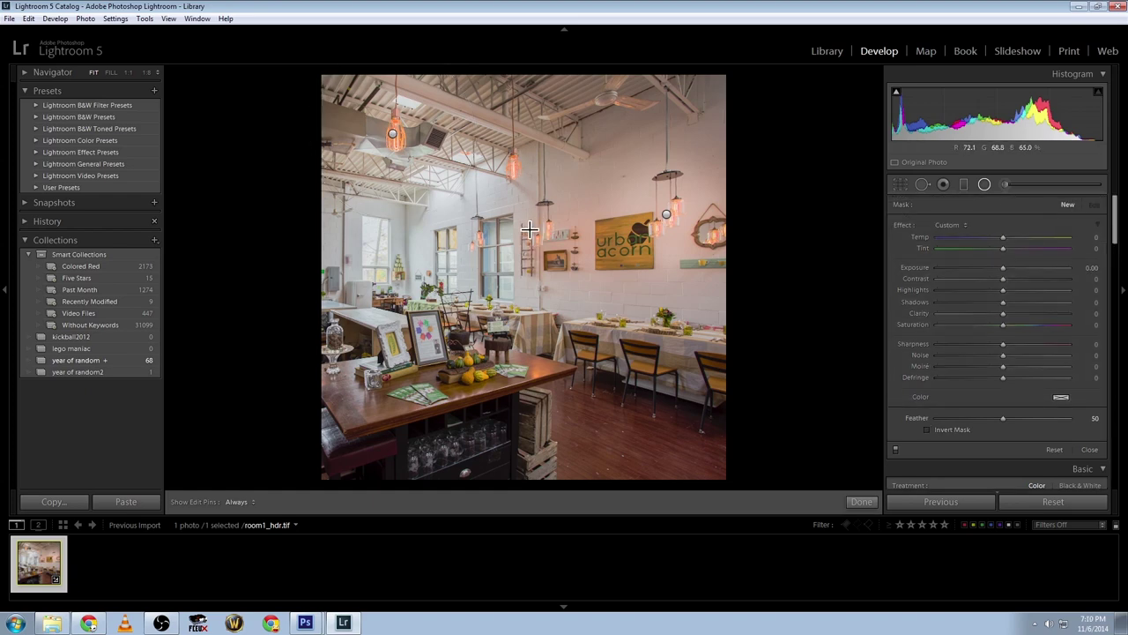
- Add an inverted radial filter around the central lamps at Exposure +0.82 and finish the filter edits
{"action": "left_click_drag", "start_coordinate": [530, 227], "coordinate": [580, 274]}
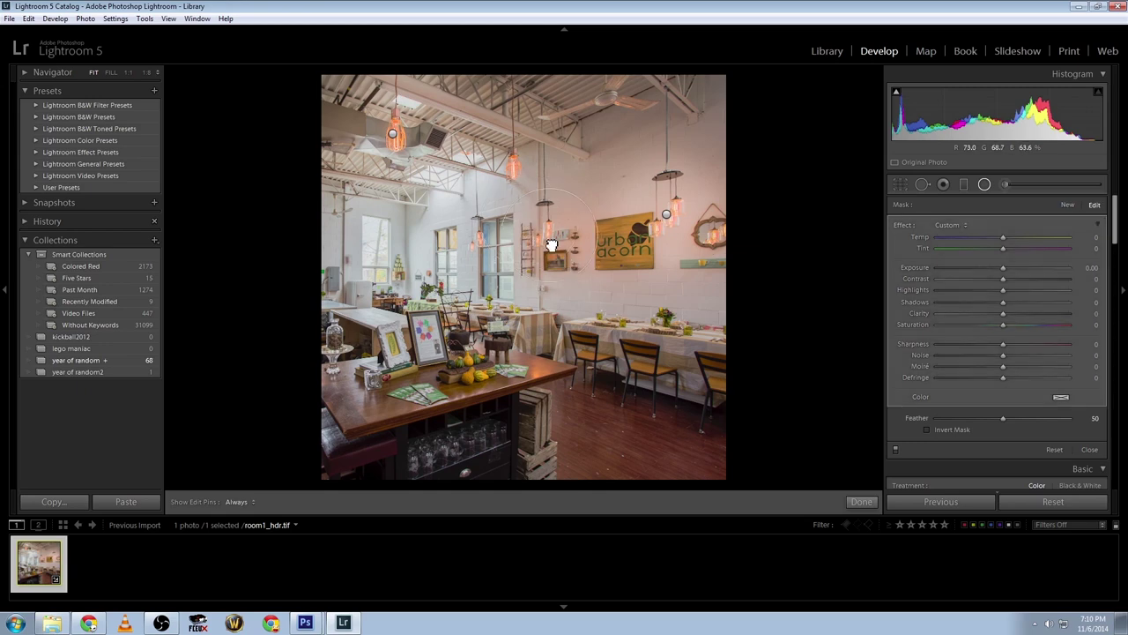
{"action": "left_click", "coordinate": [928, 429]}
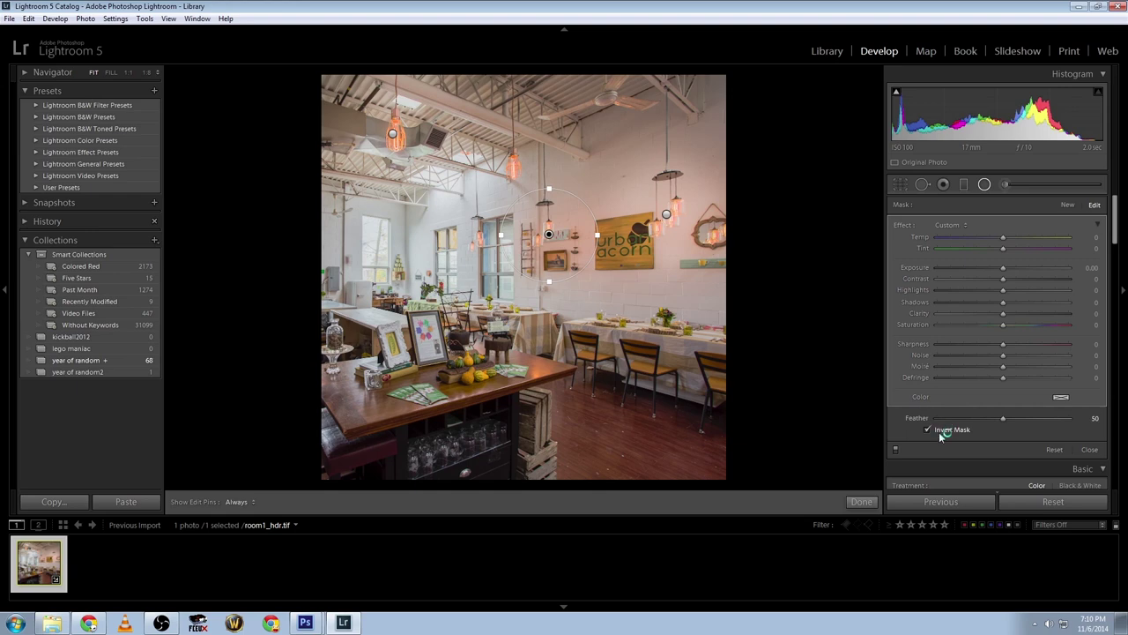
{"action": "left_click_drag", "start_coordinate": [971, 271], "coordinate": [1019, 267]}
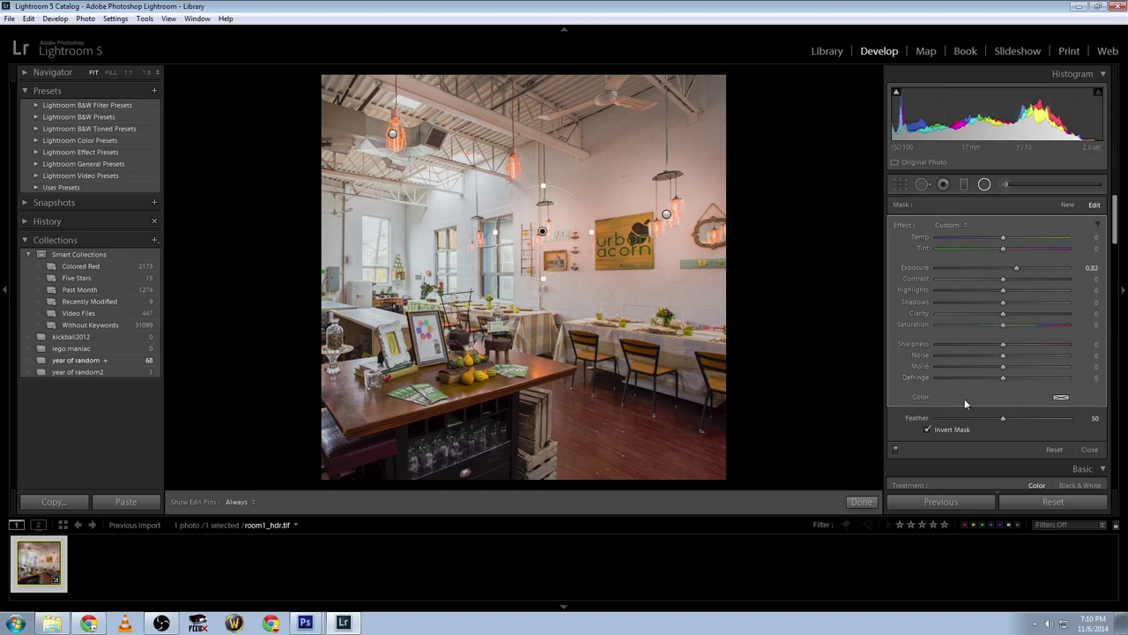
{"action": "left_click", "coordinate": [861, 502]}
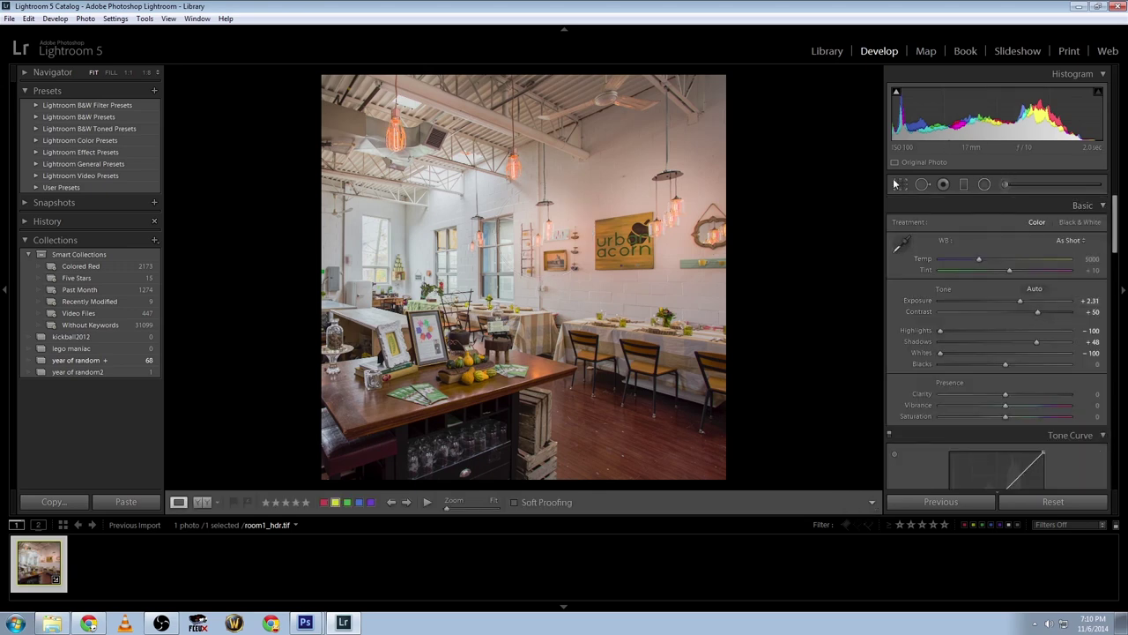
- Apply a -15 post-crop vignette to darken the corners, then go to the Library module
{"action": "left_click_drag", "start_coordinate": [1118, 237], "coordinate": [1116, 419]}
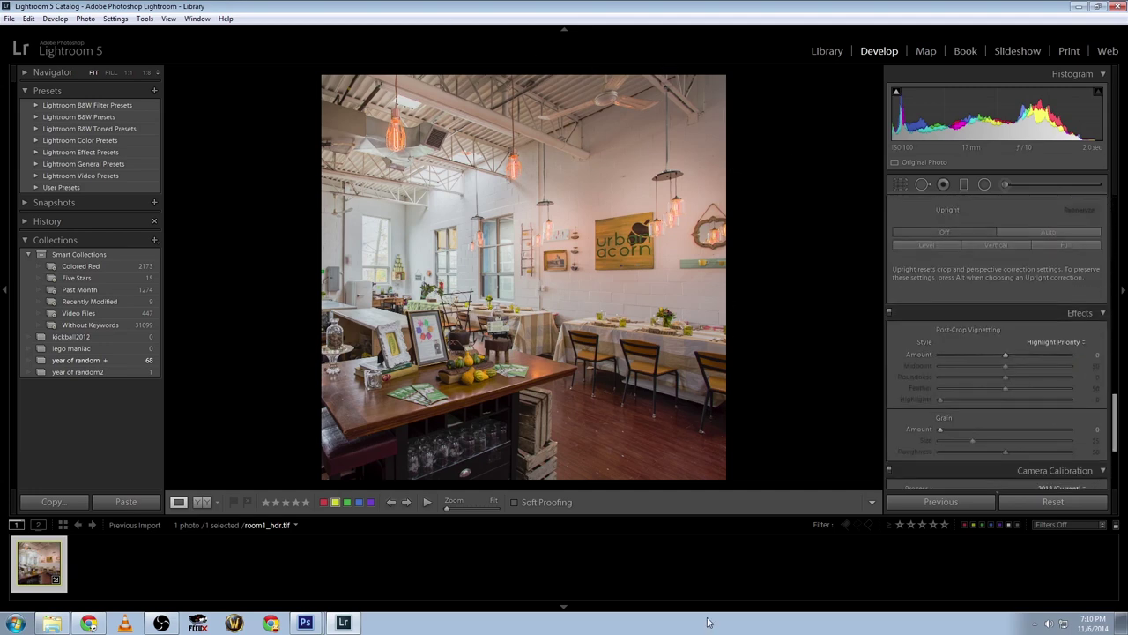
{"action": "mouse_move", "coordinate": [1001, 353]}
{"action": "left_mouse_down"}
{"action": "mouse_move", "coordinate": [985, 355]}
{"action": "mouse_move", "coordinate": [995, 354]}
{"action": "left_mouse_up"}
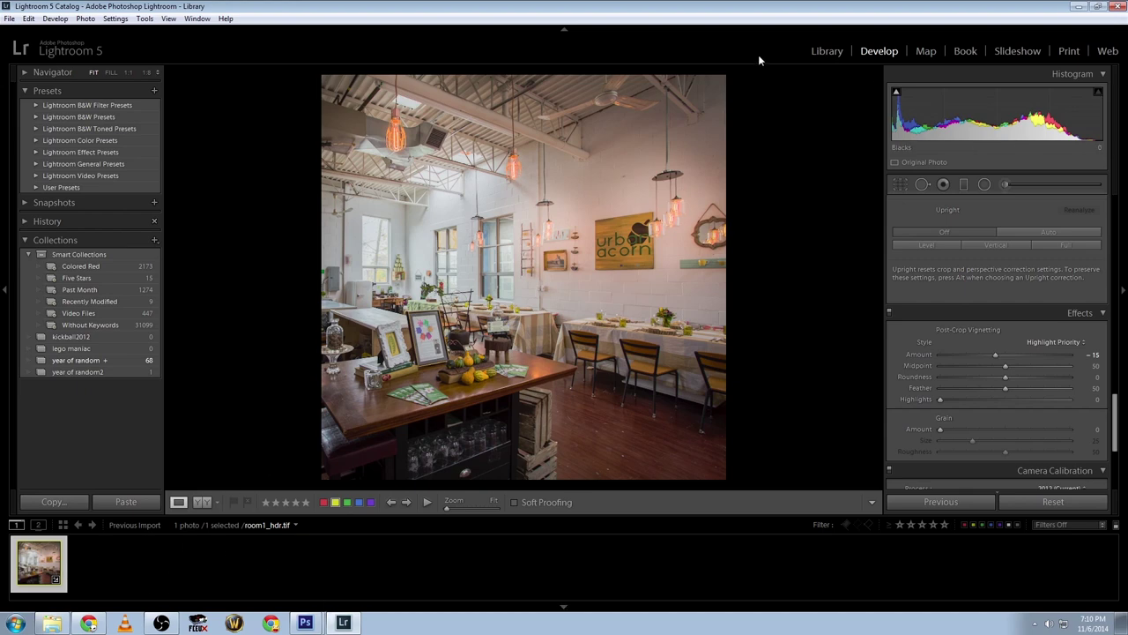
{"action": "left_click", "coordinate": [832, 55]}
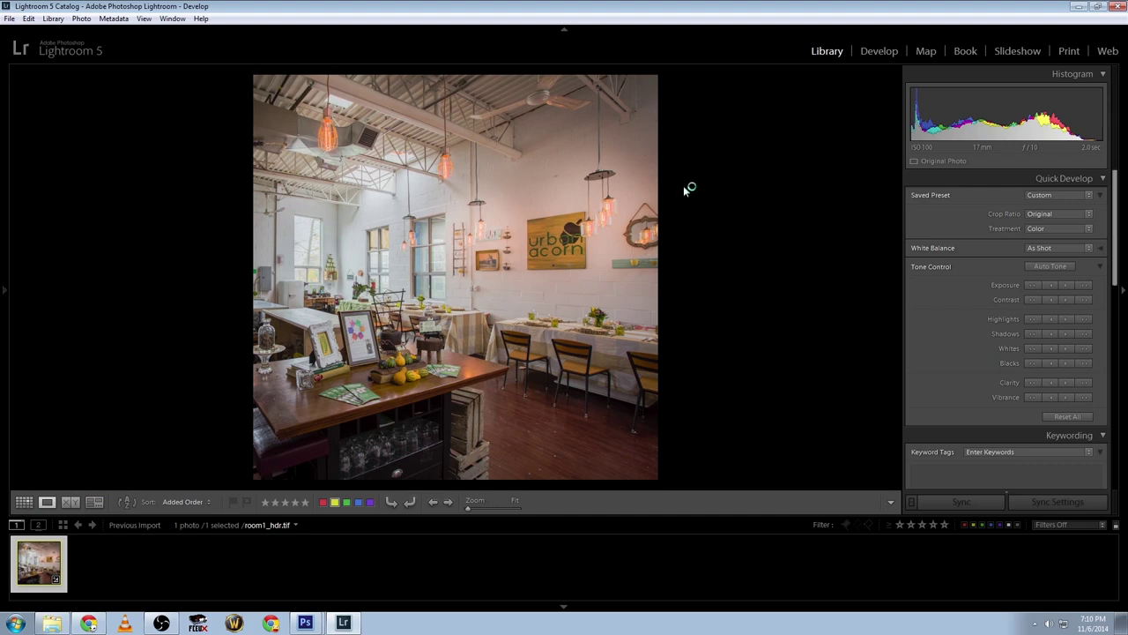
- Show the retouched photo in Before & After side-by-side view in Develop, then return to Loupe view
{"action": "left_click", "coordinate": [877, 53]}
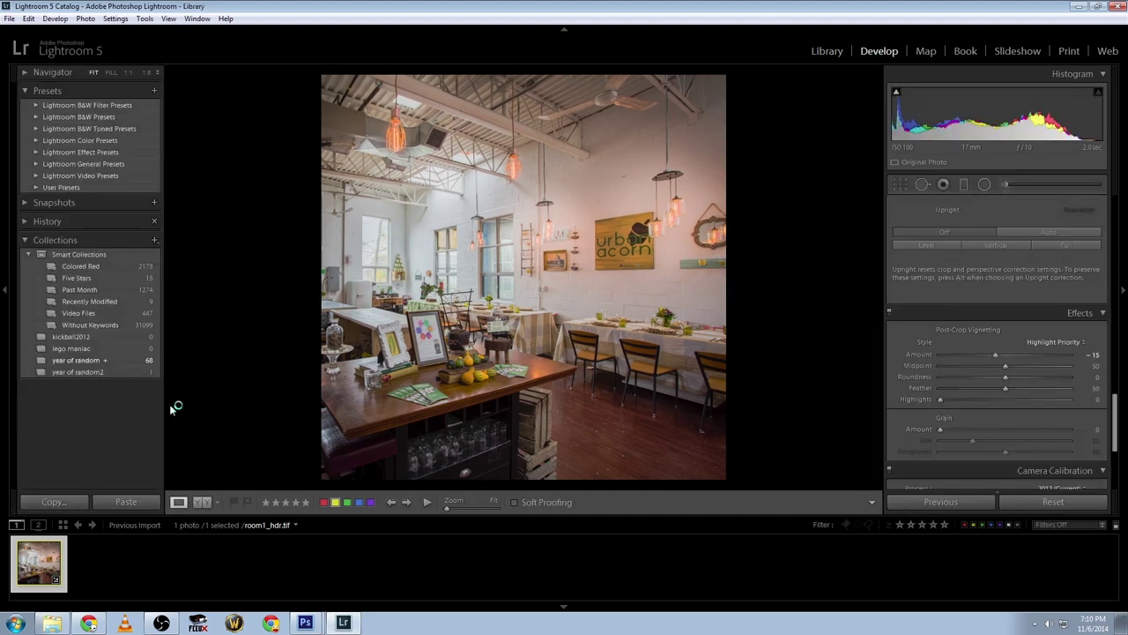
{"action": "left_click", "coordinate": [208, 502]}
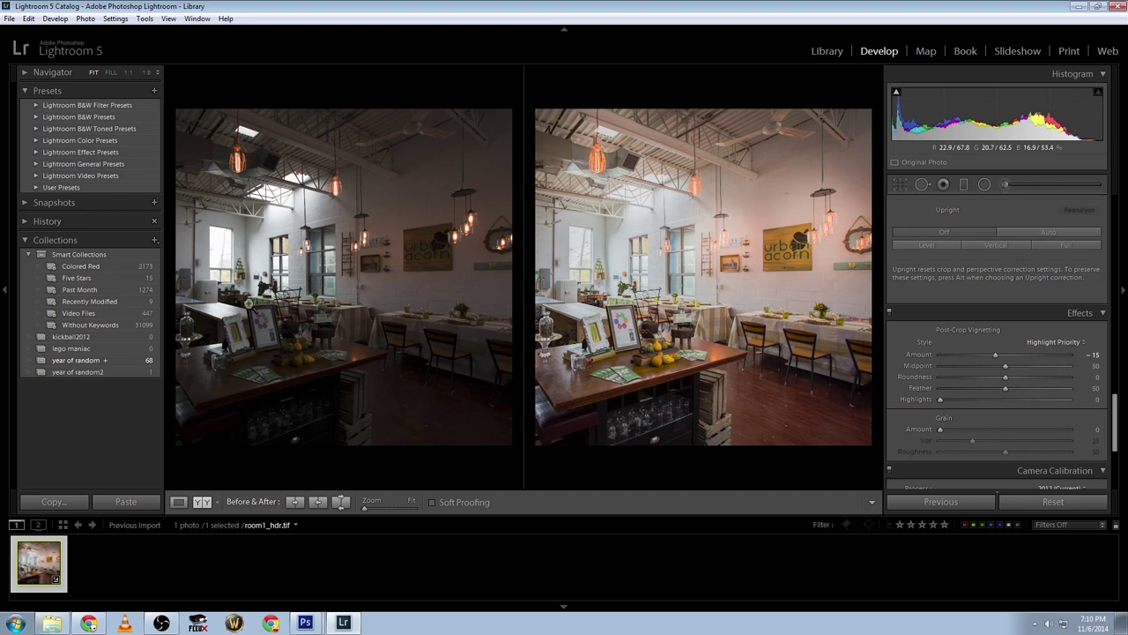
{"action": "left_click", "coordinate": [178, 503]}
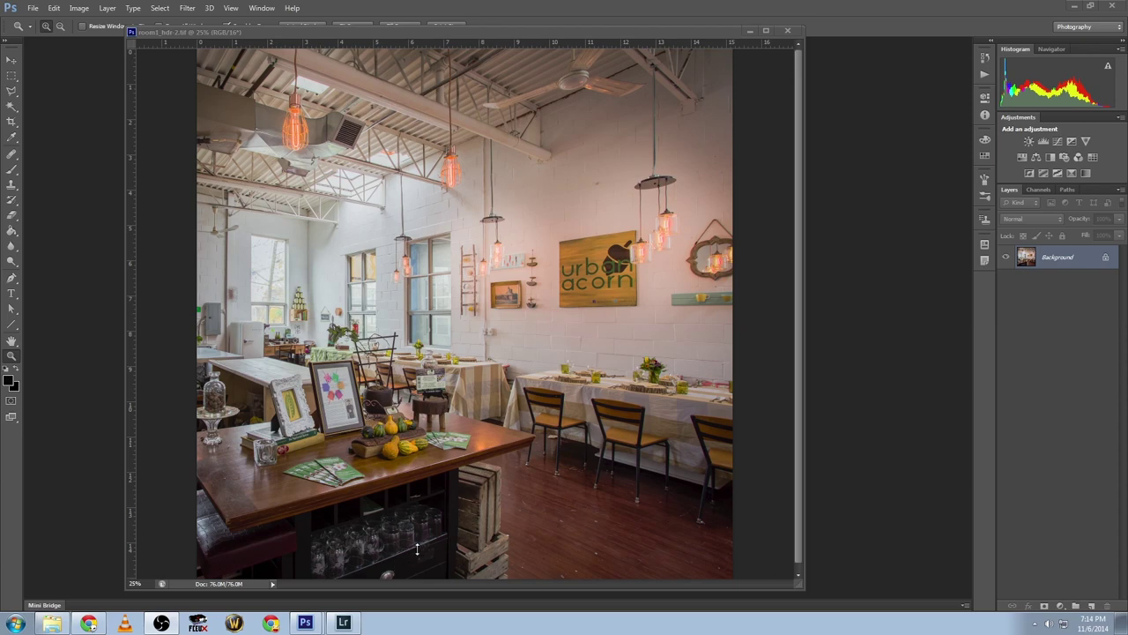
- Zoom in on the room and the framed pea picture on the table, then zoom back out to 25%
{"action": "key", "text": "ctrl+plus"}
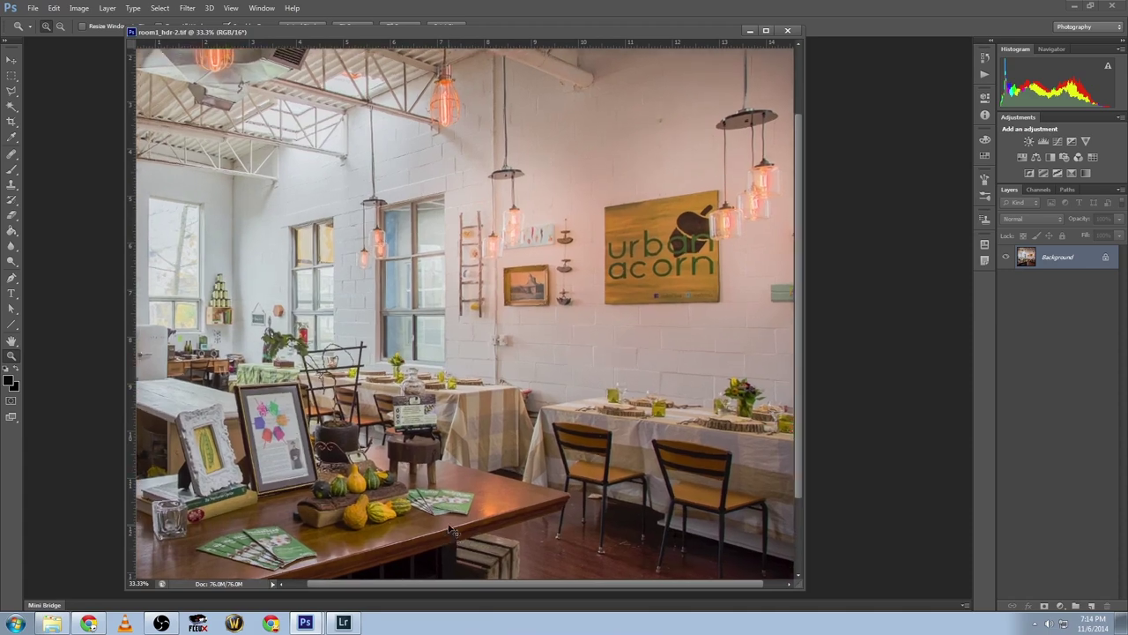
{"action": "key", "text": "ctrl+plus"}
{"action": "scroll", "coordinate": [455, 356], "scroll_direction": "down", "scroll_amount": 5}
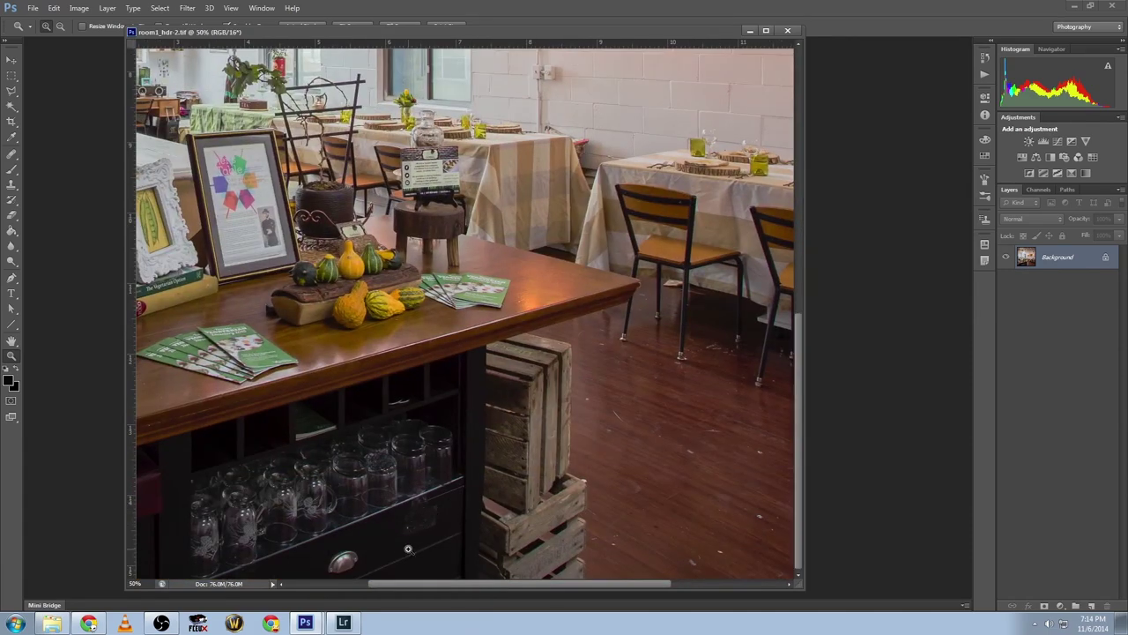
{"action": "scroll", "coordinate": [396, 529], "scroll_direction": "right", "scroll_amount": 4}
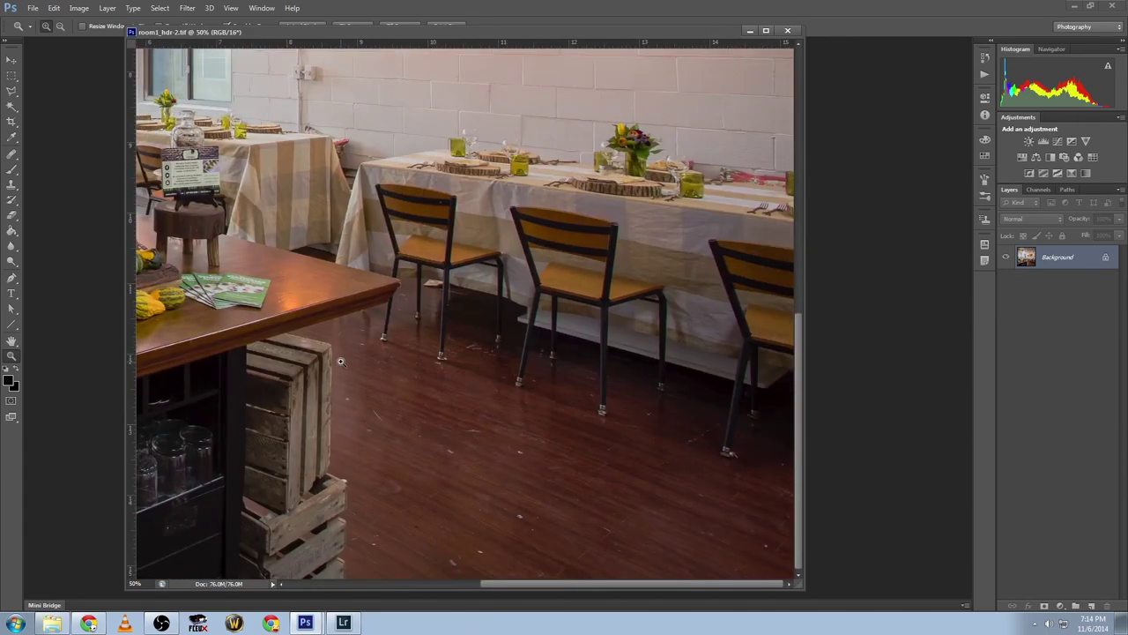
{"action": "left_click_drag", "start_coordinate": [338, 358], "coordinate": [610, 606]}
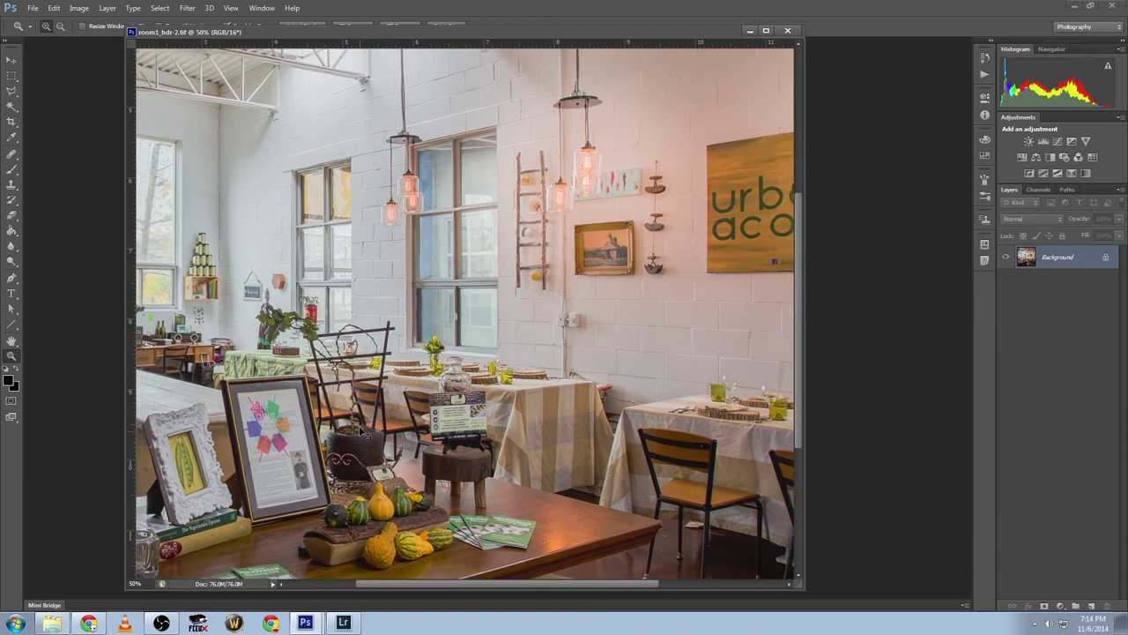
{"action": "key", "text": "ctrl+minus"}
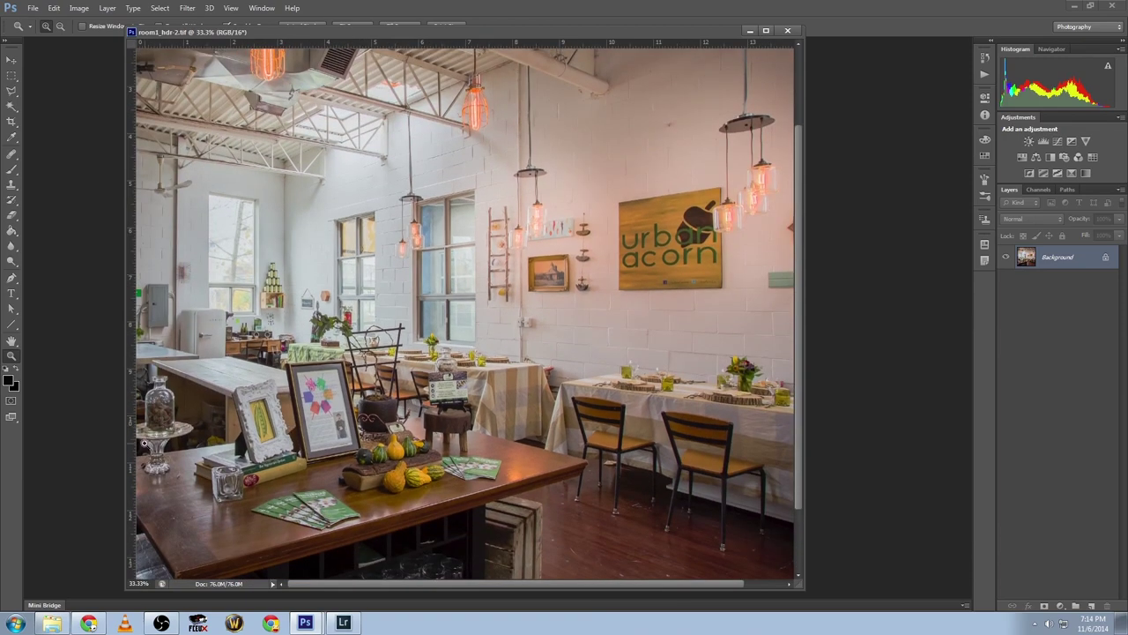
{"action": "left_click", "coordinate": [210, 453]}
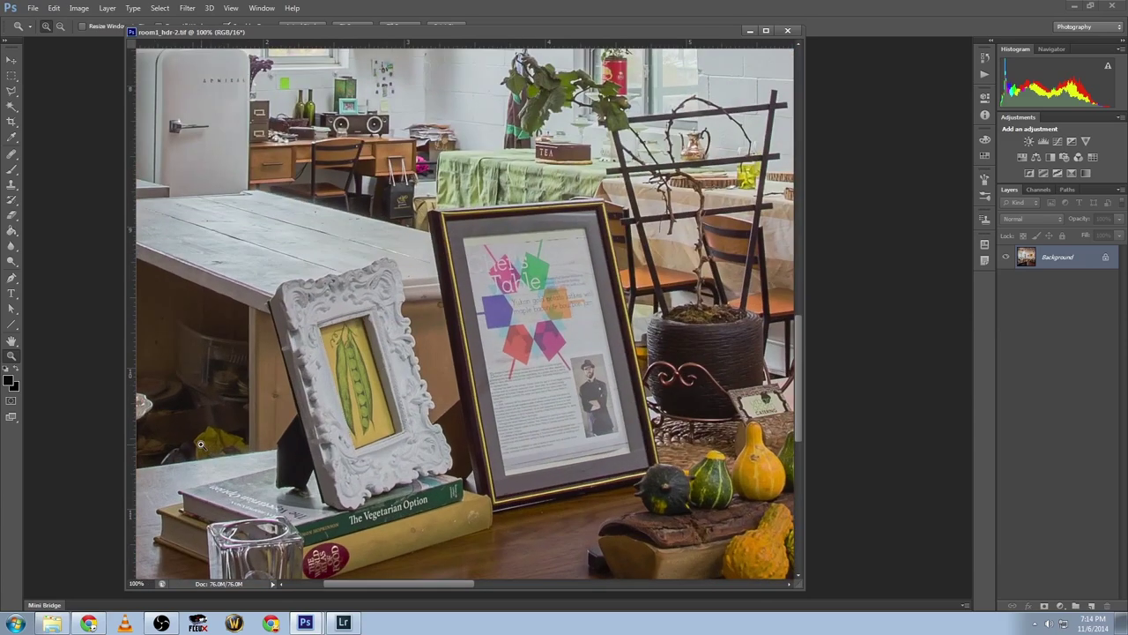
{"action": "left_click_drag", "start_coordinate": [226, 422], "coordinate": [276, 432]}
{"action": "left_click", "coordinate": [276, 433], "text": "alt"}
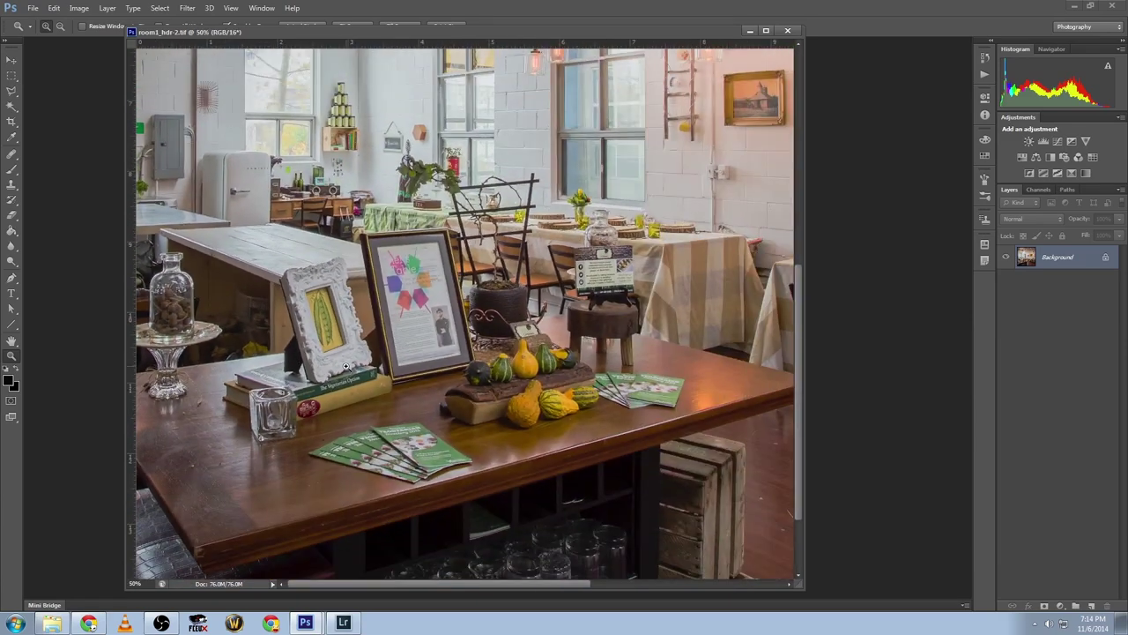
{"action": "left_click", "coordinate": [345, 367], "text": "alt"}
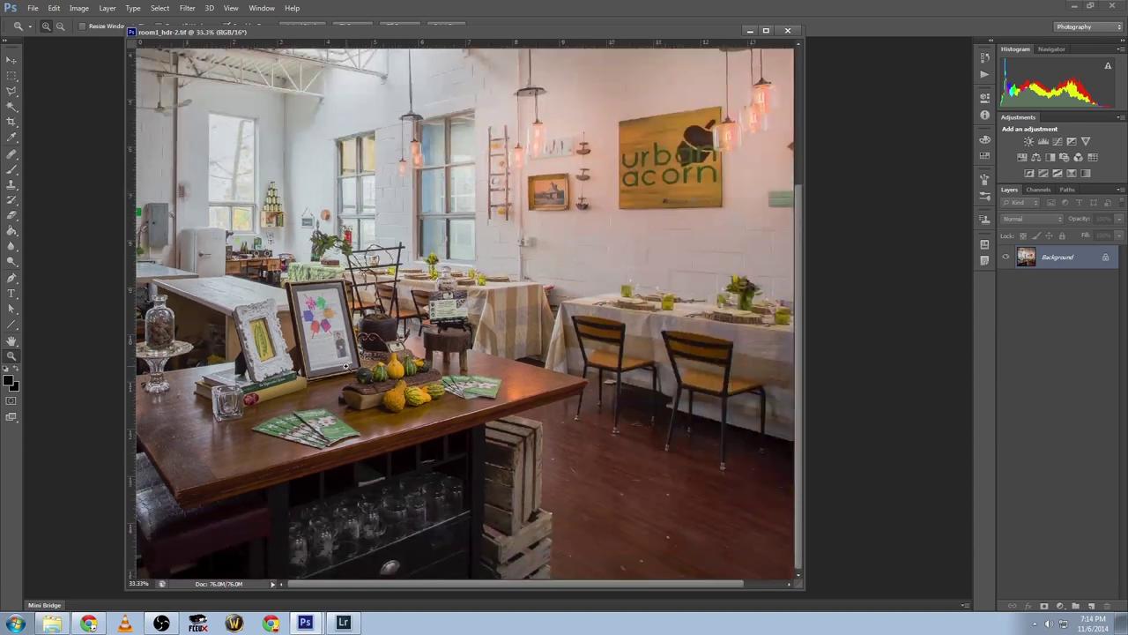
{"action": "left_click", "coordinate": [251, 357], "text": "alt"}
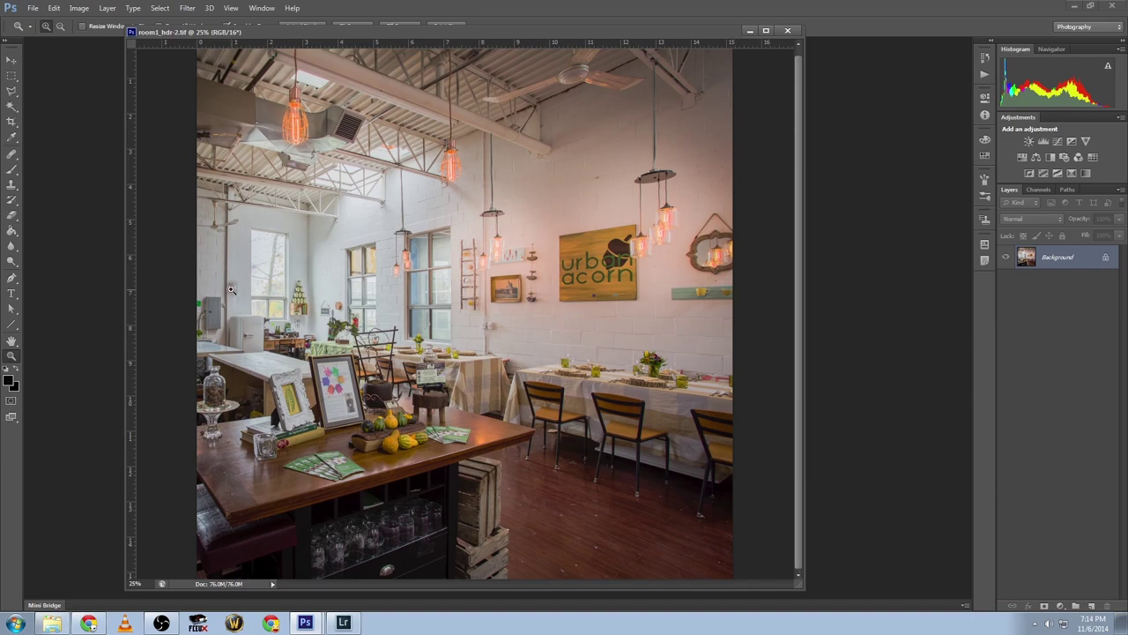
- Zoom in on the room's left side, zoom out to the whole image, and add Layer 1 above Background
{"action": "left_click_drag", "start_coordinate": [201, 290], "coordinate": [167, 306]}
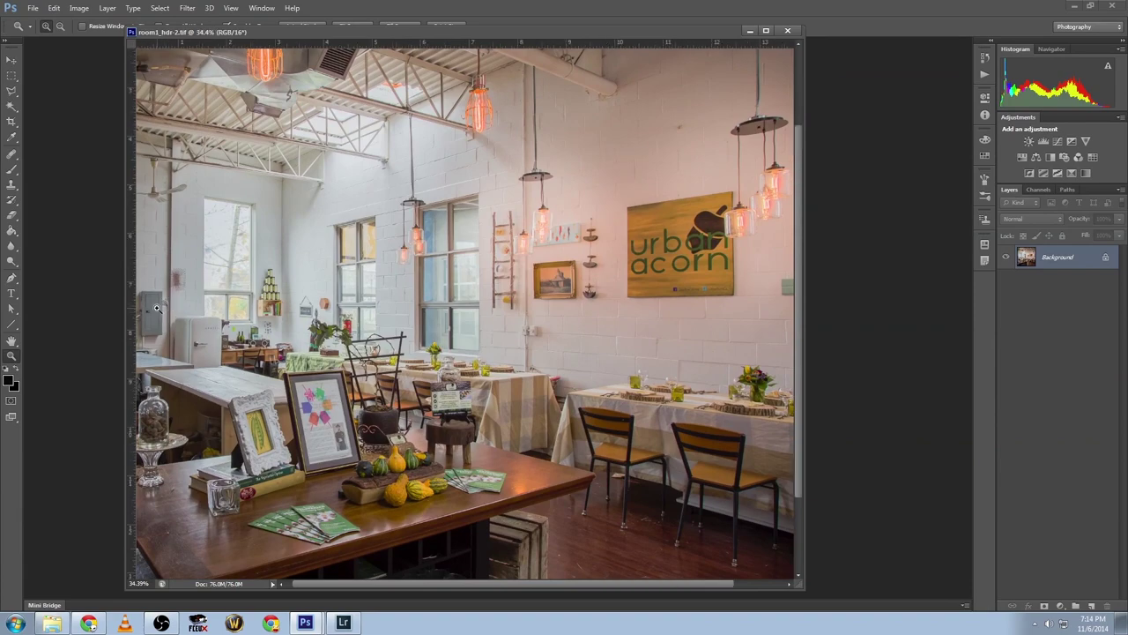
{"action": "left_click", "coordinate": [156, 296]}
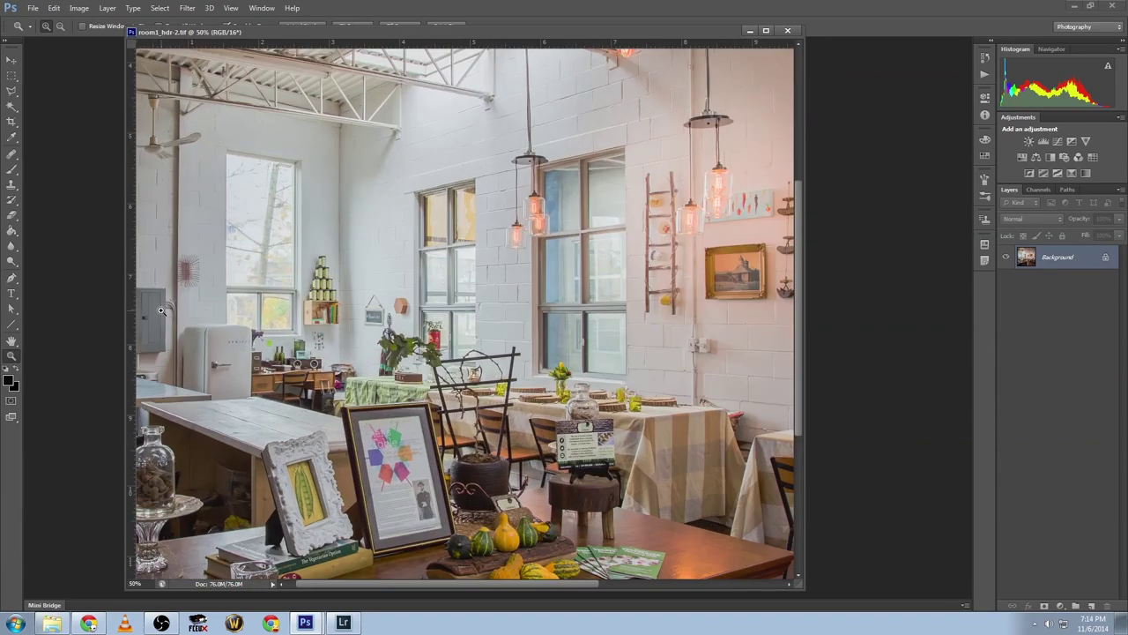
{"action": "left_click", "coordinate": [163, 312]}
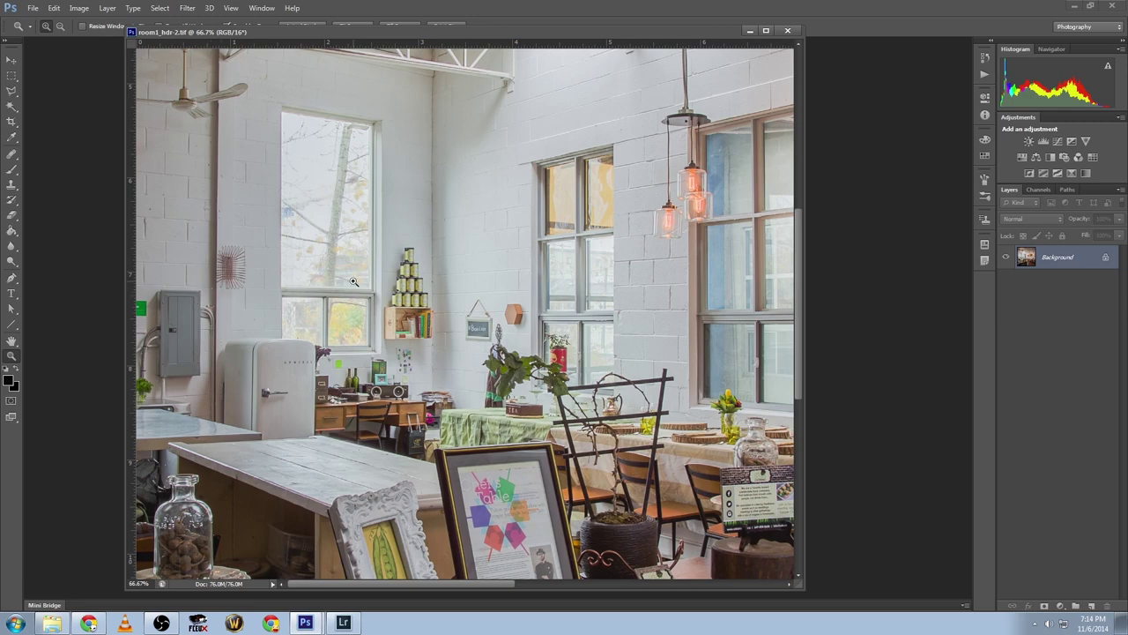
{"action": "left_click", "coordinate": [472, 288], "text": "alt"}
{"action": "left_click", "coordinate": [453, 294], "text": "alt"}
{"action": "left_click", "coordinate": [502, 349], "text": "alt"}
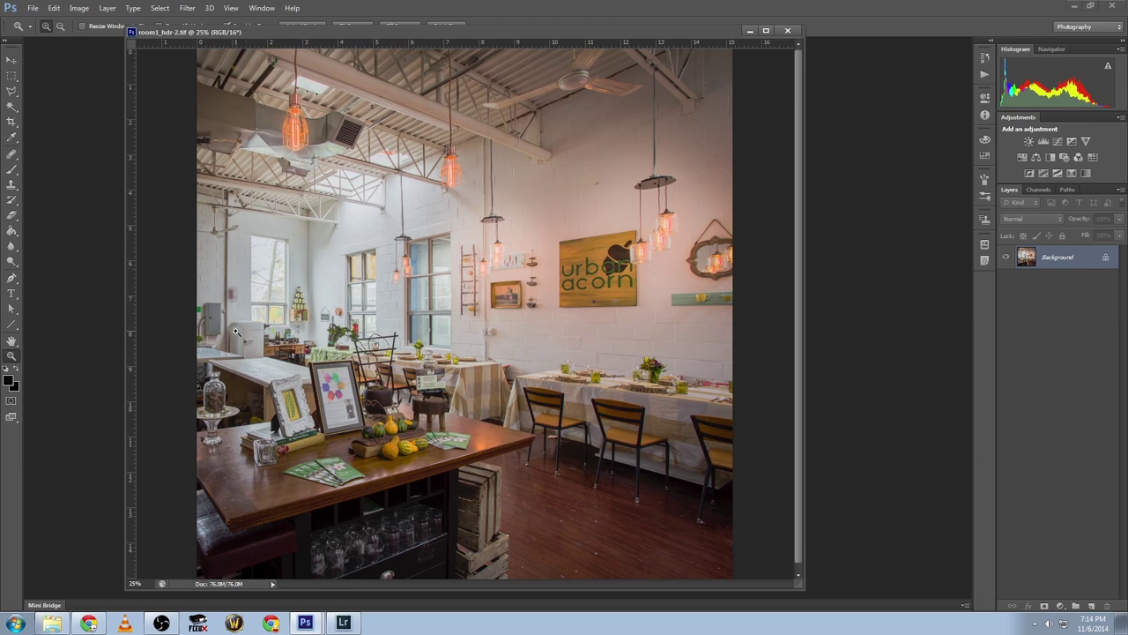
{"action": "left_click", "coordinate": [1092, 606]}
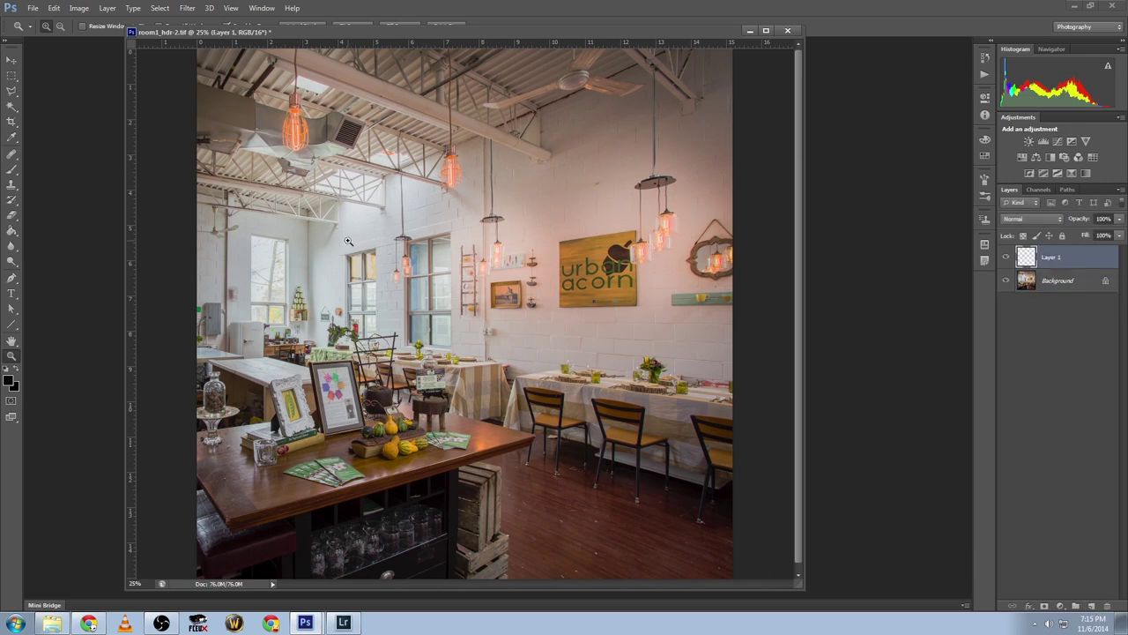
- Zoom in on the wall and lasso-trace around the grey electrical panel beside the fridge
{"action": "left_click_drag", "start_coordinate": [209, 318], "coordinate": [471, 263]}
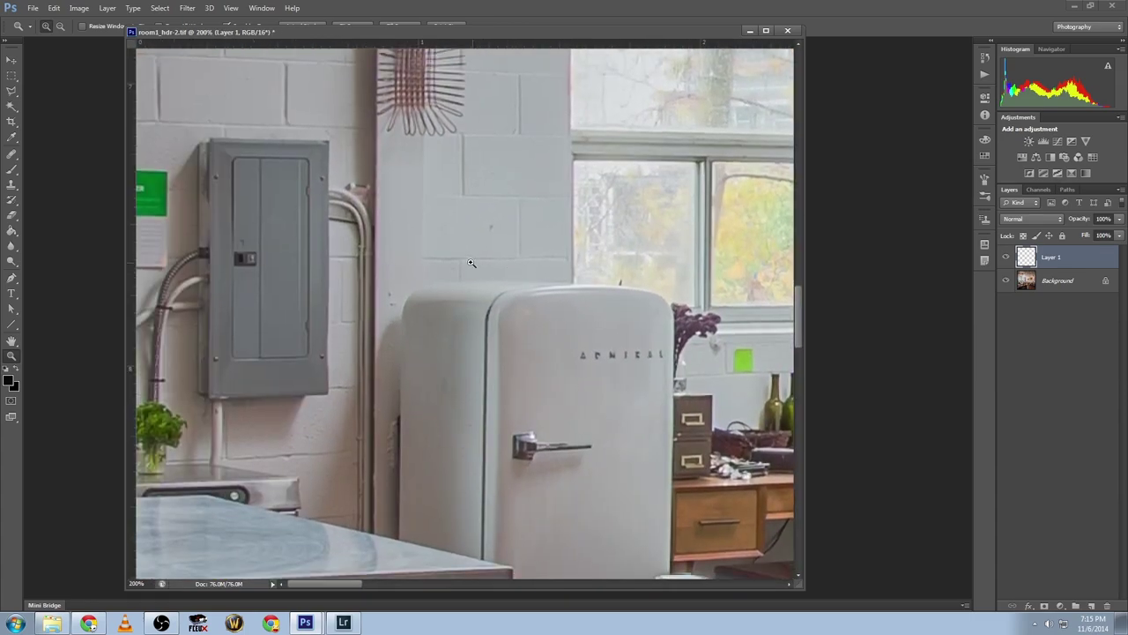
{"action": "left_click", "coordinate": [12, 91]}
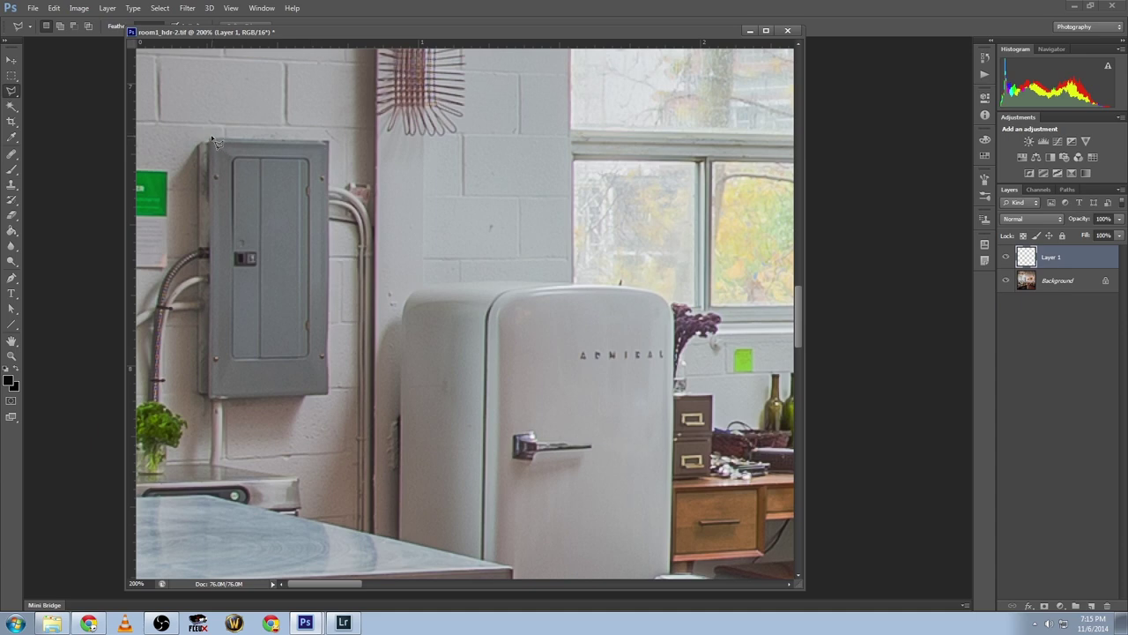
{"action": "mouse_move", "coordinate": [297, 143]}
{"action": "left_mouse_down"}
{"action": "mouse_move", "coordinate": [329, 145]}
{"action": "mouse_move", "coordinate": [346, 374]}
{"action": "mouse_move", "coordinate": [329, 398]}
{"action": "left_mouse_up"}
{"action": "mouse_move", "coordinate": [225, 205]}
{"action": "left_mouse_down"}
{"action": "mouse_move", "coordinate": [201, 164]}
{"action": "mouse_move", "coordinate": [216, 141]}
{"action": "left_mouse_up"}
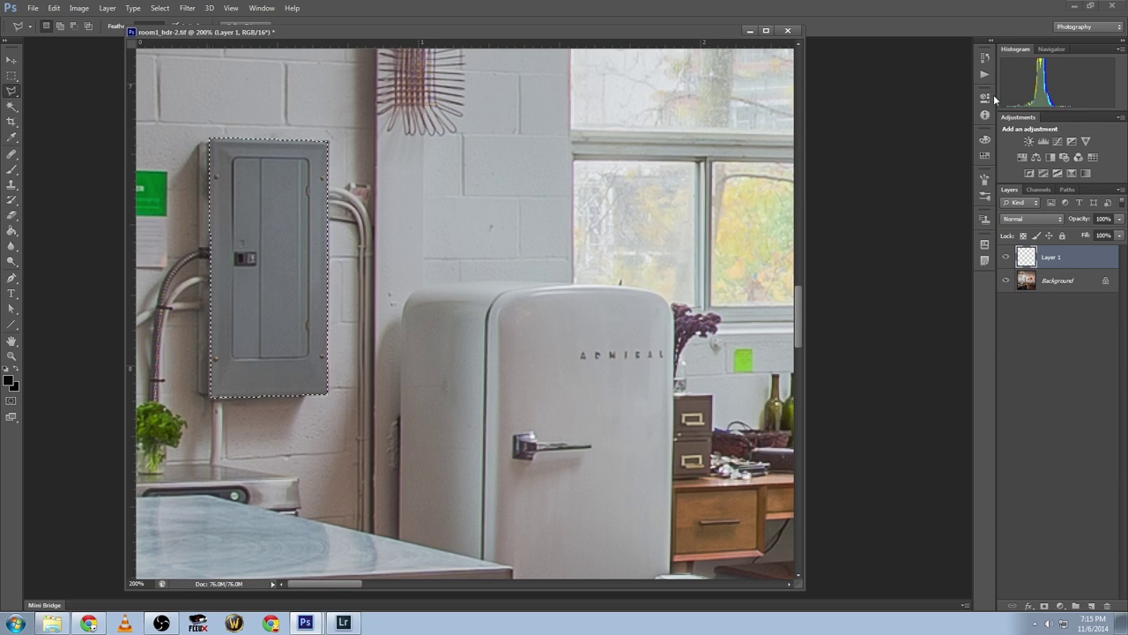
{"action": "left_click", "coordinate": [1060, 606]}
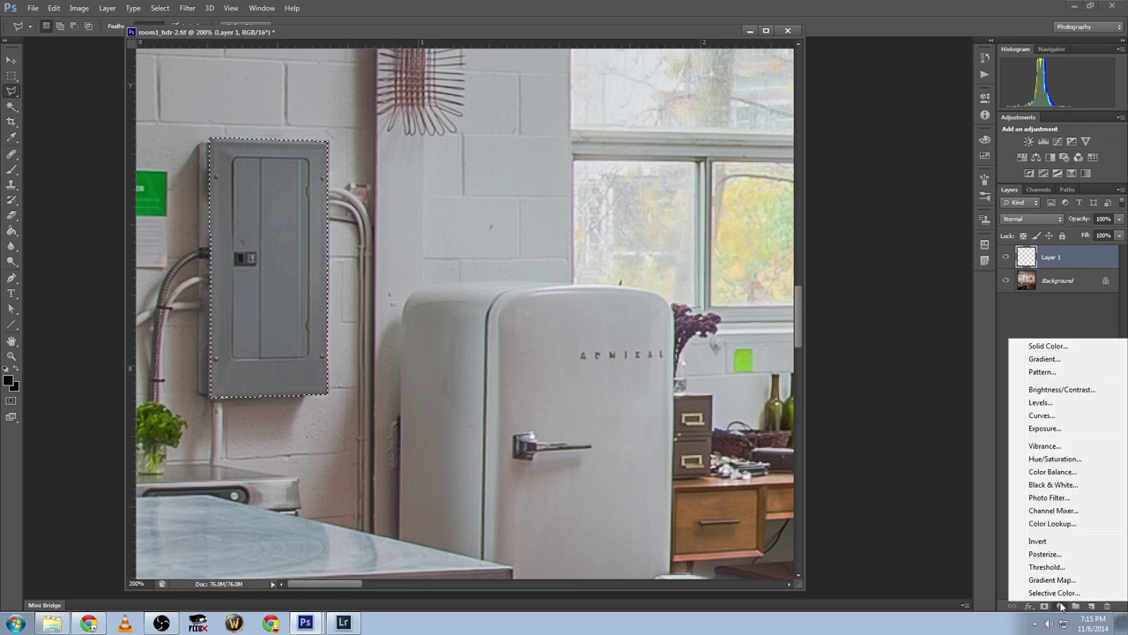
- Add a Brightness/Contrast layer set to Brightness 105 and Contrast -45, then a new empty layer
{"action": "left_click", "coordinate": [1036, 390]}
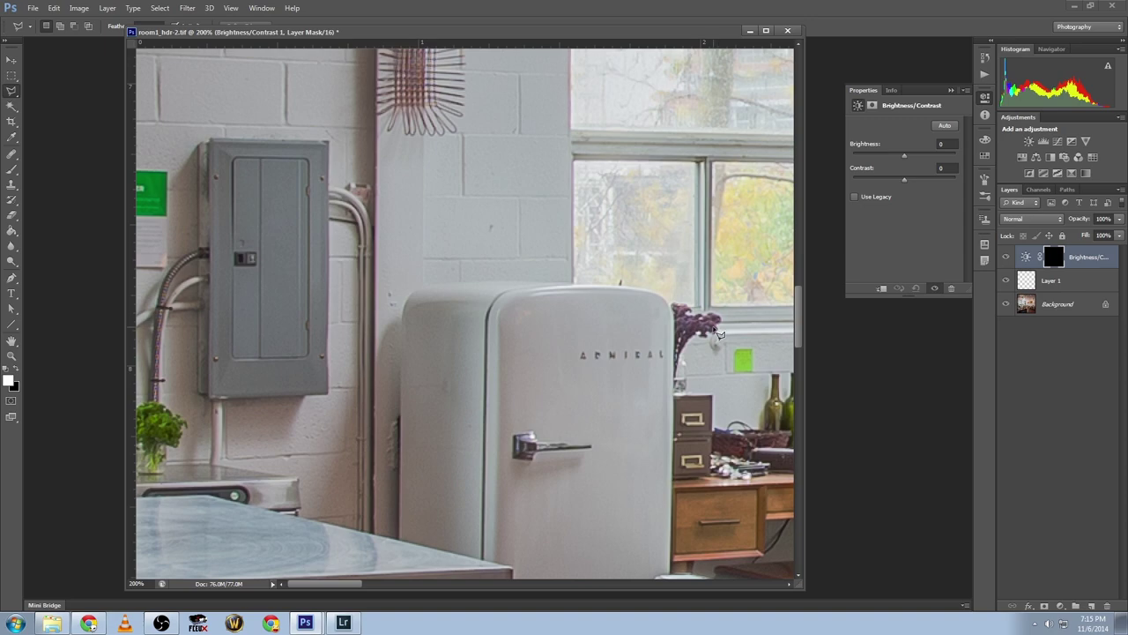
{"action": "key", "text": "ctrl+minus"}
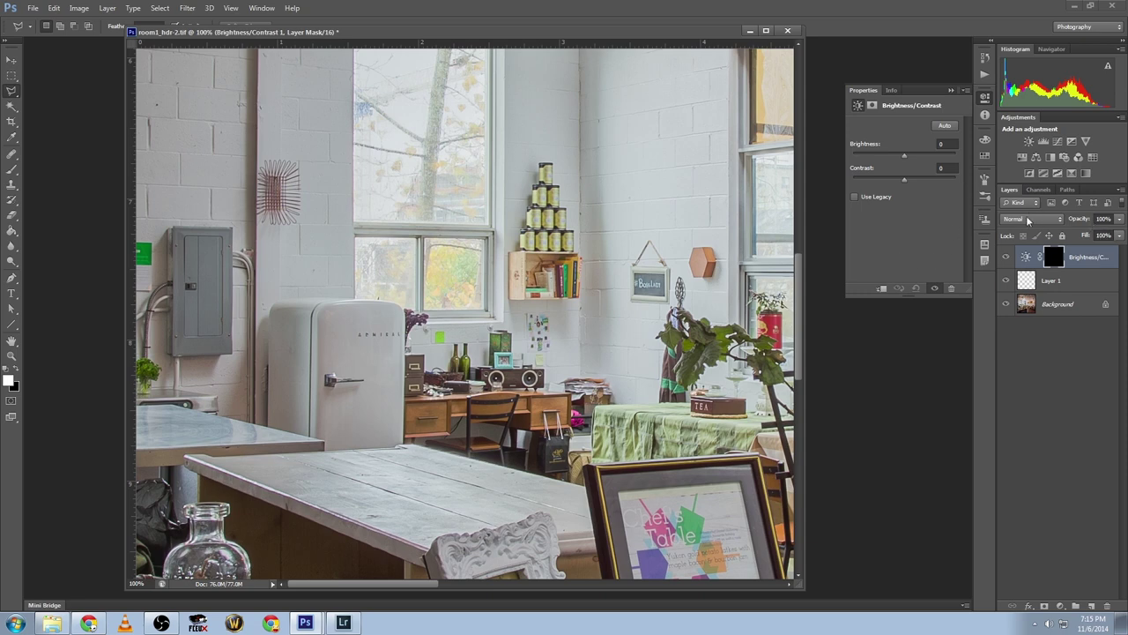
{"action": "left_click", "coordinate": [1025, 257]}
{"action": "left_click_drag", "start_coordinate": [905, 156], "coordinate": [934, 159]}
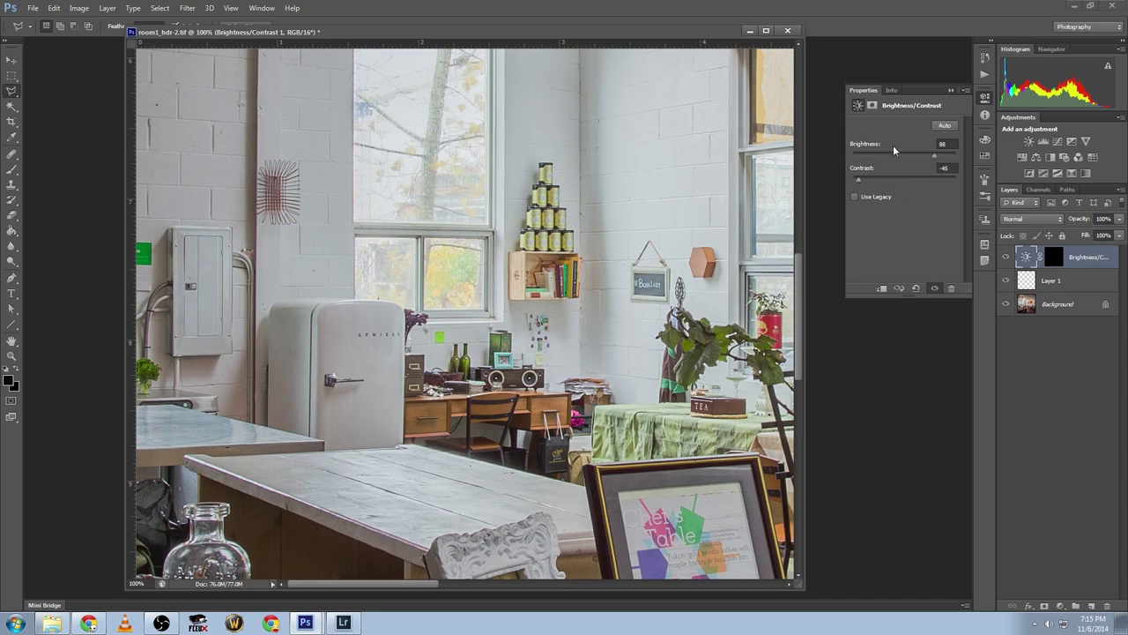
{"action": "left_click_drag", "start_coordinate": [939, 163], "coordinate": [942, 163]}
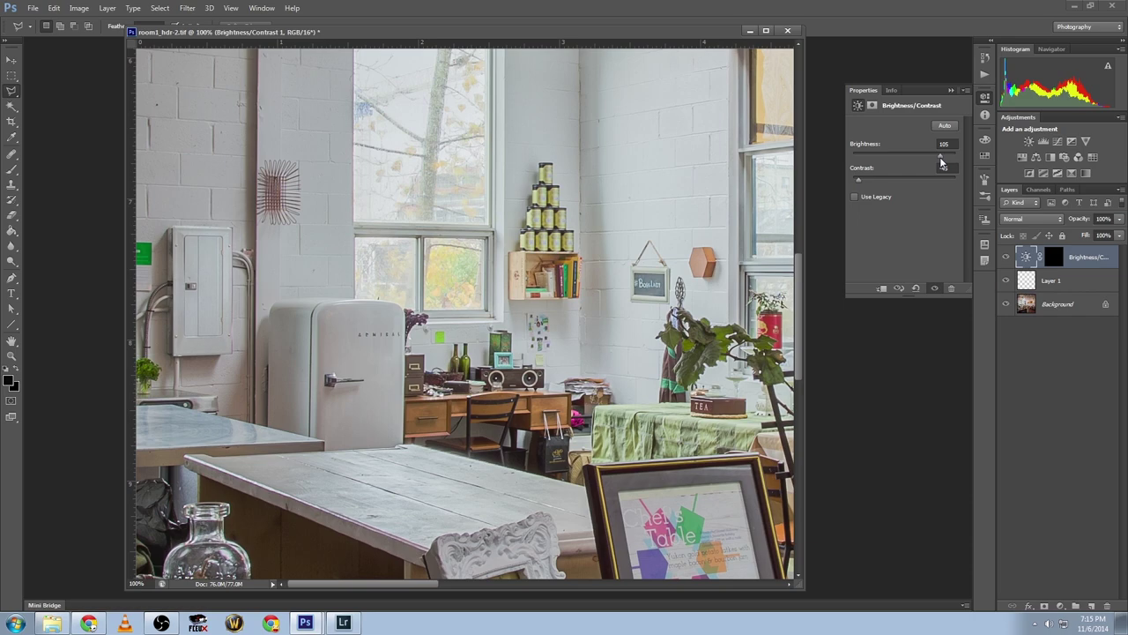
{"action": "scroll", "coordinate": [309, 353], "scroll_direction": "down", "scroll_amount": 5}
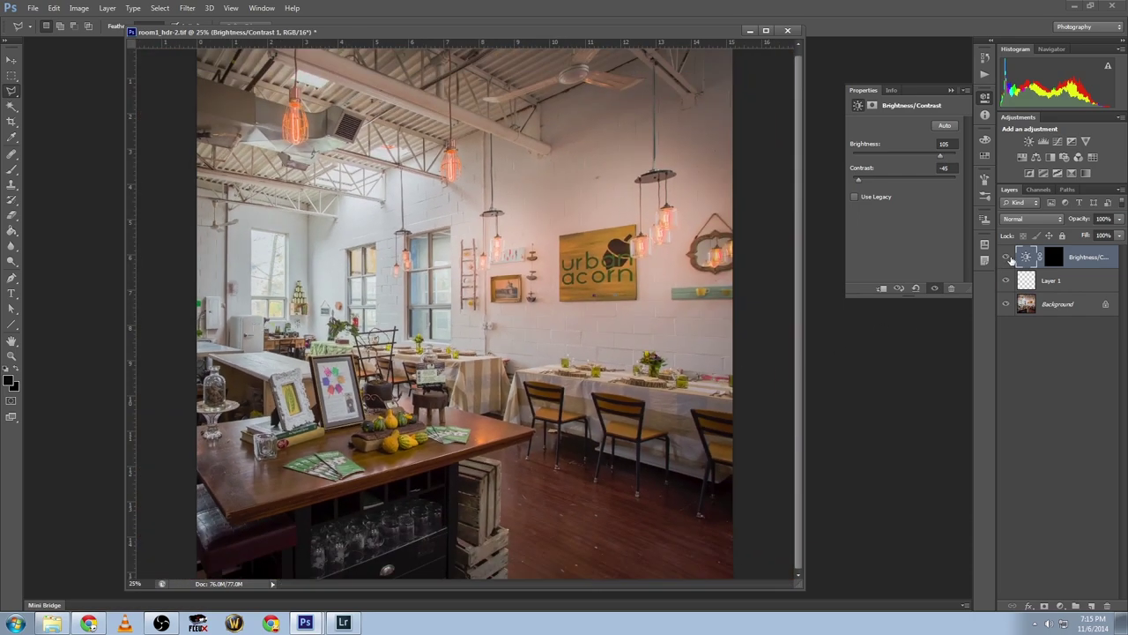
{"action": "left_click", "coordinate": [1007, 258]}
{"action": "left_click", "coordinate": [1091, 607]}
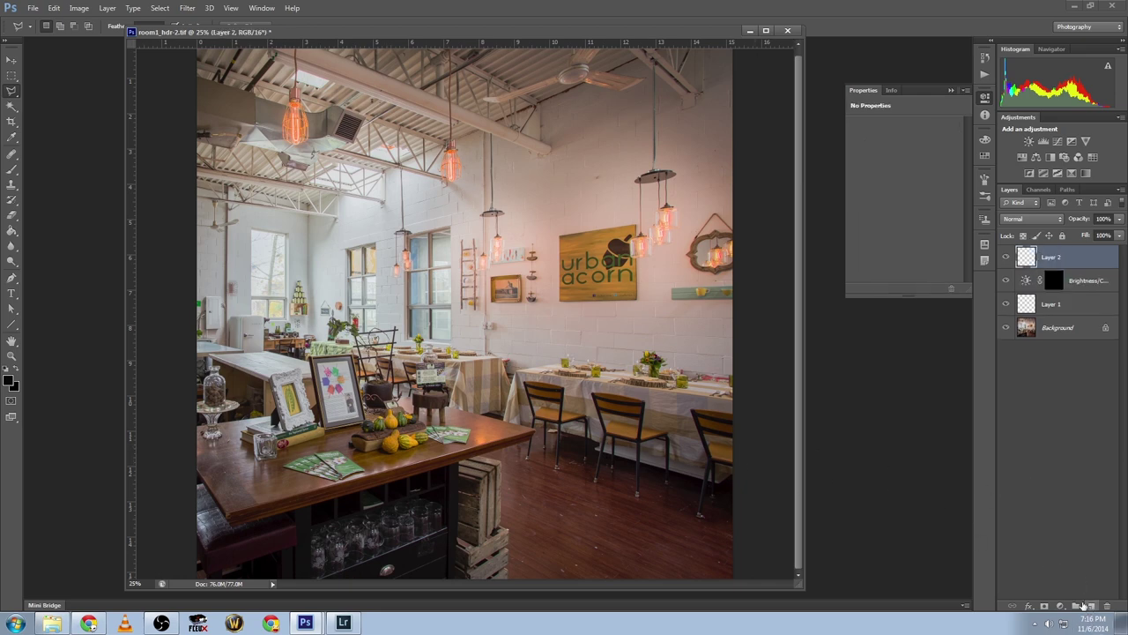
- Zoom in on the floor near the crate and switch to the Spot Healing Brush
{"action": "left_click", "coordinate": [11, 357]}
{"action": "scroll", "coordinate": [574, 525], "scroll_direction": "up", "scroll_amount": 3}
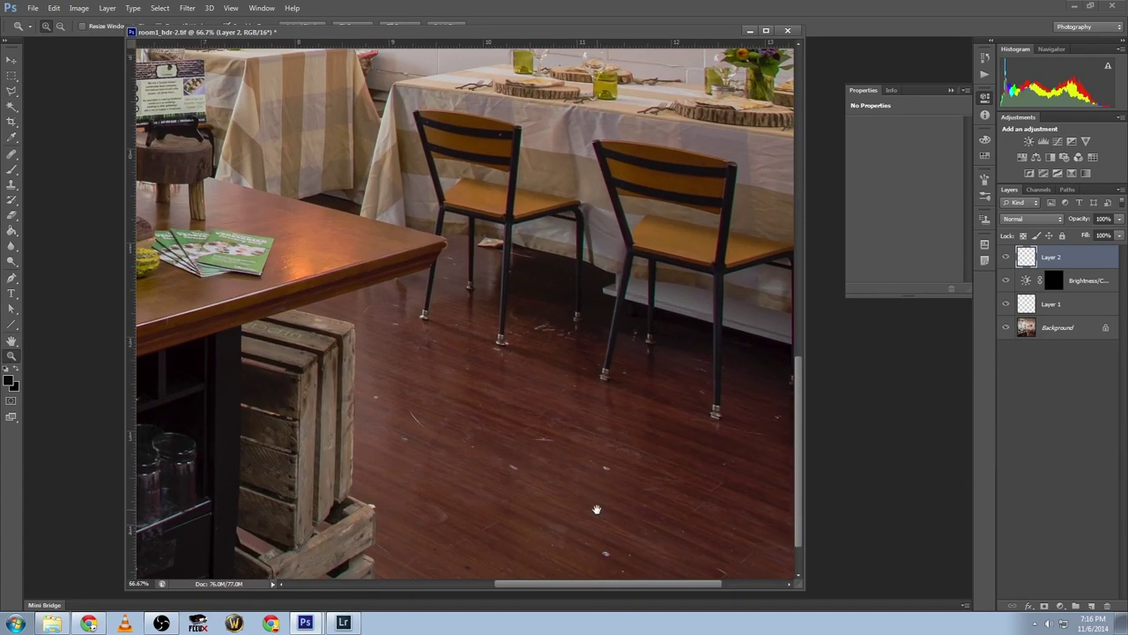
{"action": "left_click_drag", "start_coordinate": [595, 510], "coordinate": [586, 305]}
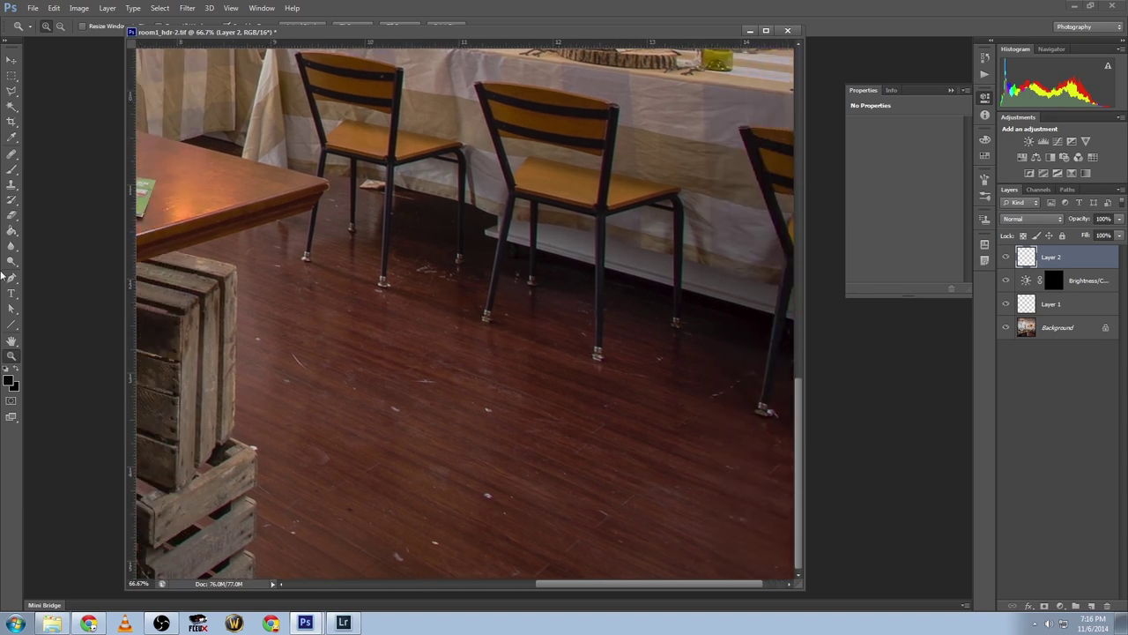
{"action": "scroll", "coordinate": [410, 461], "scroll_direction": "up", "scroll_amount": 1}
{"action": "left_click_drag", "start_coordinate": [409, 461], "coordinate": [440, 365]}
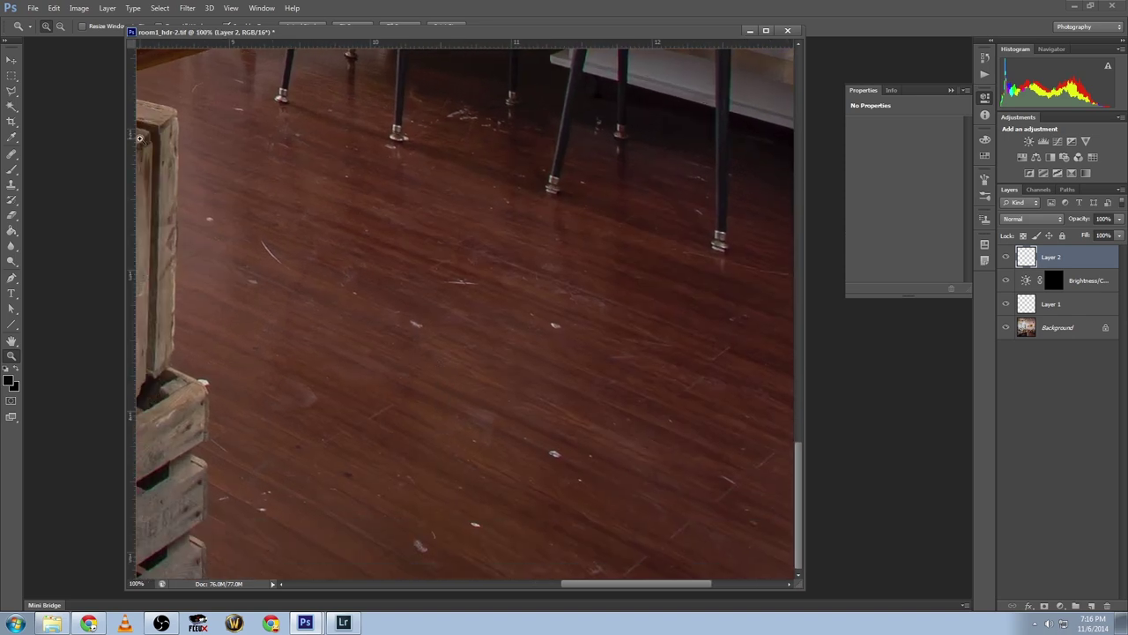
{"action": "left_click", "coordinate": [12, 160]}
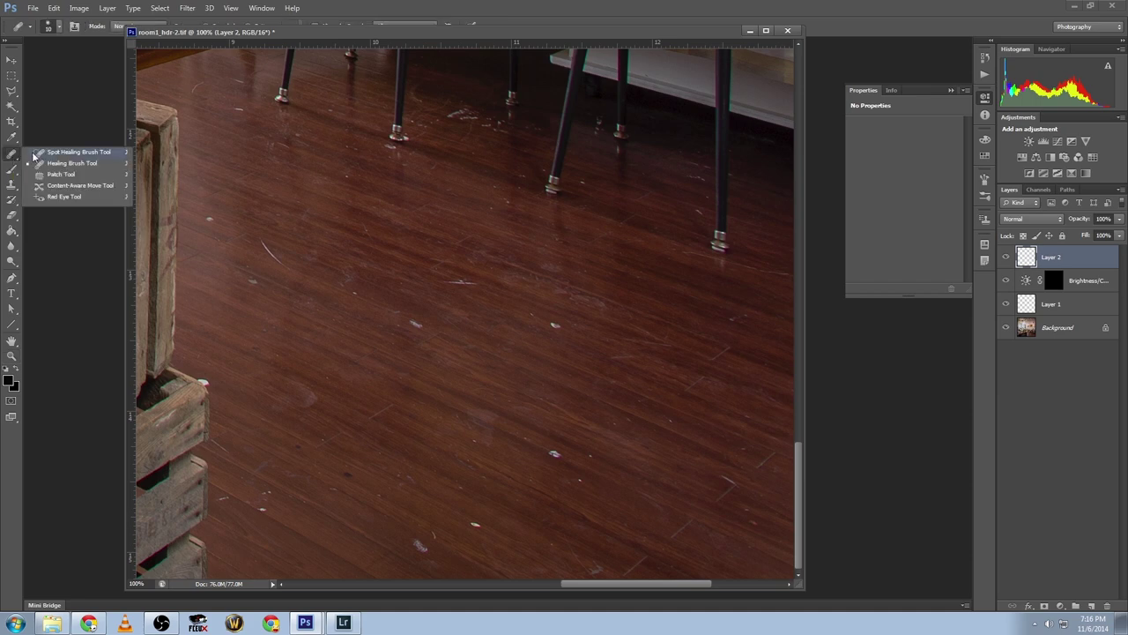
{"action": "left_click", "coordinate": [33, 155]}
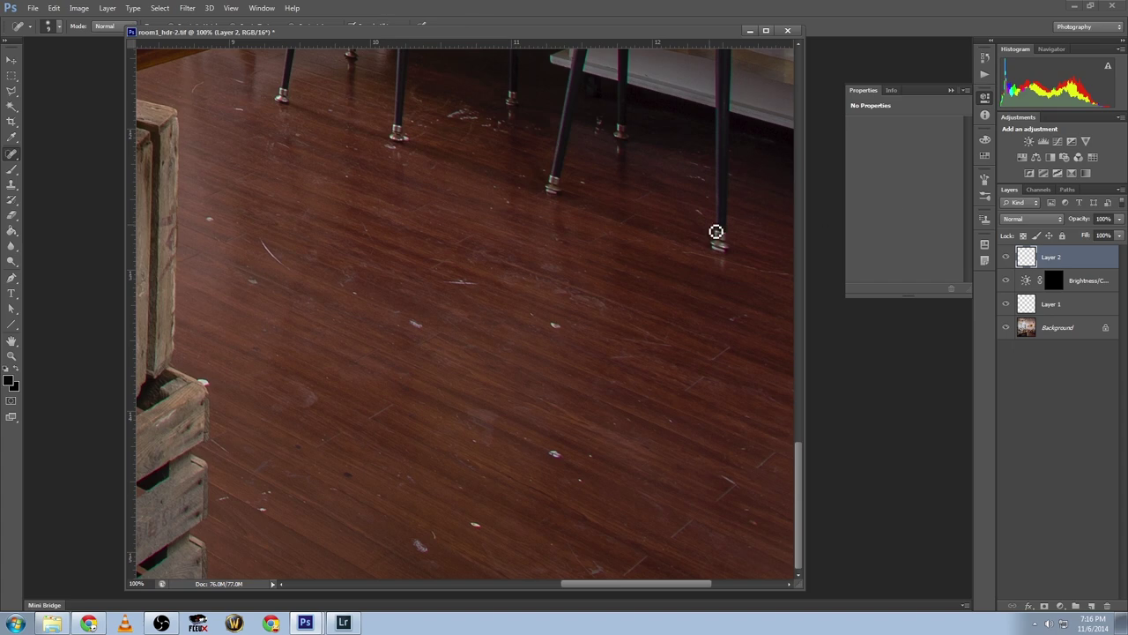
{"action": "scroll", "coordinate": [418, 325], "scroll_direction": "left", "scroll_amount": 3}
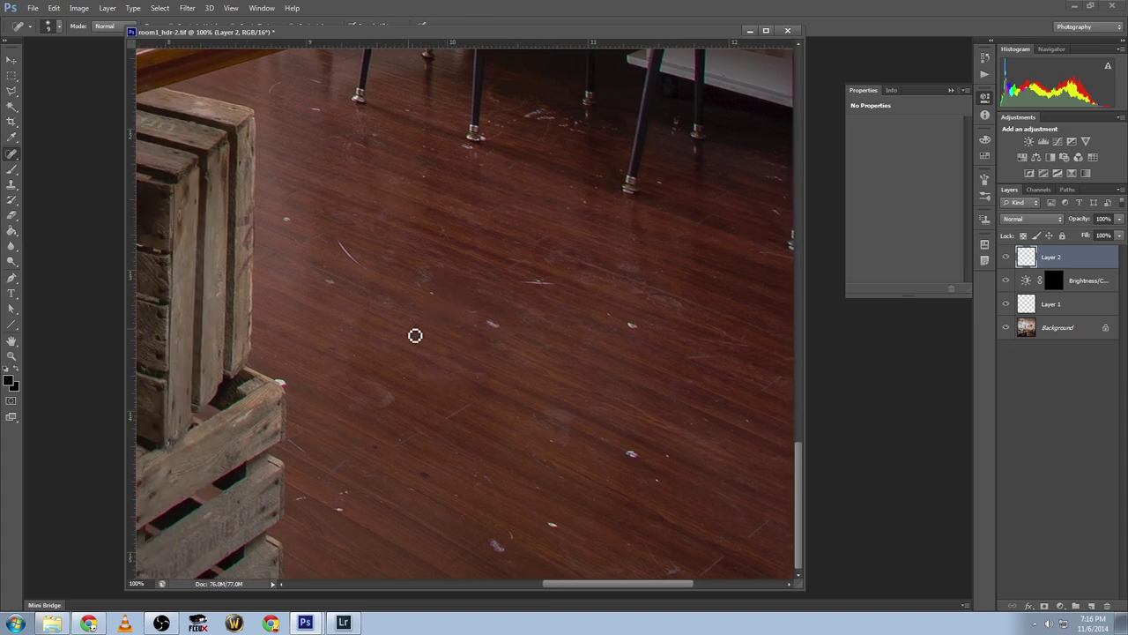
{"action": "key", "text": "ctrl+plus"}
{"action": "left_click_drag", "start_coordinate": [358, 385], "coordinate": [516, 220]}
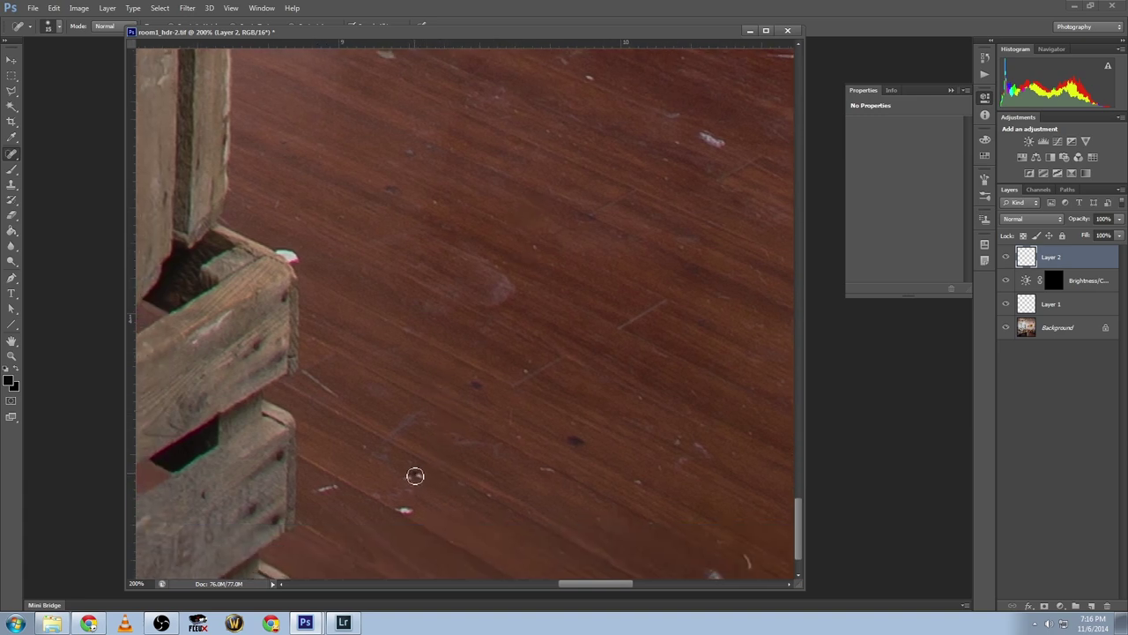
- Heal the white specks and light scratch on the wooden floor beside the crates
{"action": "left_click_drag", "start_coordinate": [401, 512], "coordinate": [425, 519]}
{"action": "left_click_drag", "start_coordinate": [315, 489], "coordinate": [333, 488]}
{"action": "left_click_drag", "start_coordinate": [305, 378], "coordinate": [341, 397]}
{"action": "left_click_drag", "start_coordinate": [629, 396], "coordinate": [488, 291]}
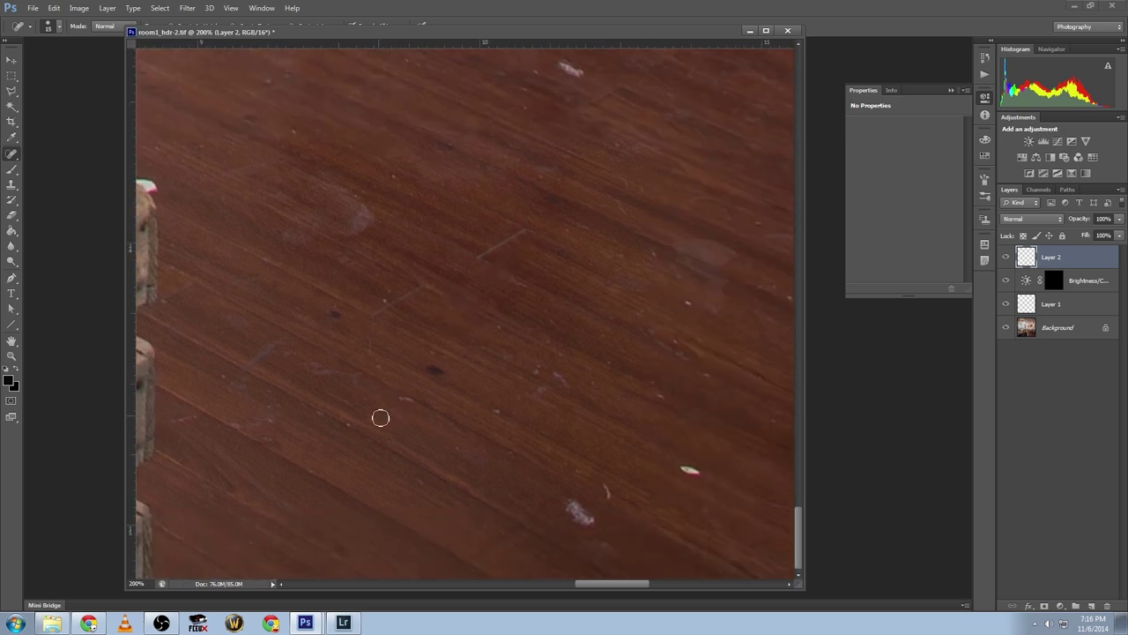
{"action": "left_click_drag", "start_coordinate": [568, 505], "coordinate": [592, 520]}
{"action": "left_click_drag", "start_coordinate": [678, 466], "coordinate": [708, 476]}
{"action": "left_click_drag", "start_coordinate": [558, 372], "coordinate": [573, 385]}
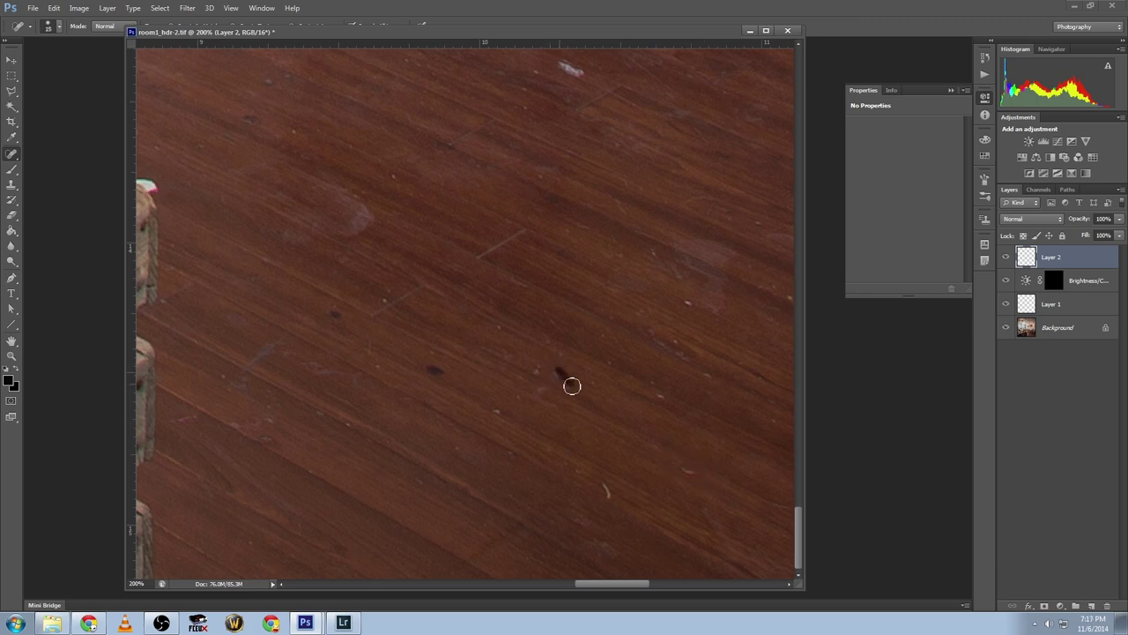
{"action": "left_click_drag", "start_coordinate": [605, 481], "coordinate": [608, 506]}
{"action": "key", "text": "bracketright"}
{"action": "mouse_move", "coordinate": [546, 323]}
{"action": "left_mouse_down"}
{"action": "mouse_move", "coordinate": [468, 433]}
{"action": "mouse_move", "coordinate": [521, 396]}
{"action": "left_mouse_up"}
{"action": "left_click_drag", "start_coordinate": [594, 396], "coordinate": [306, 358]}
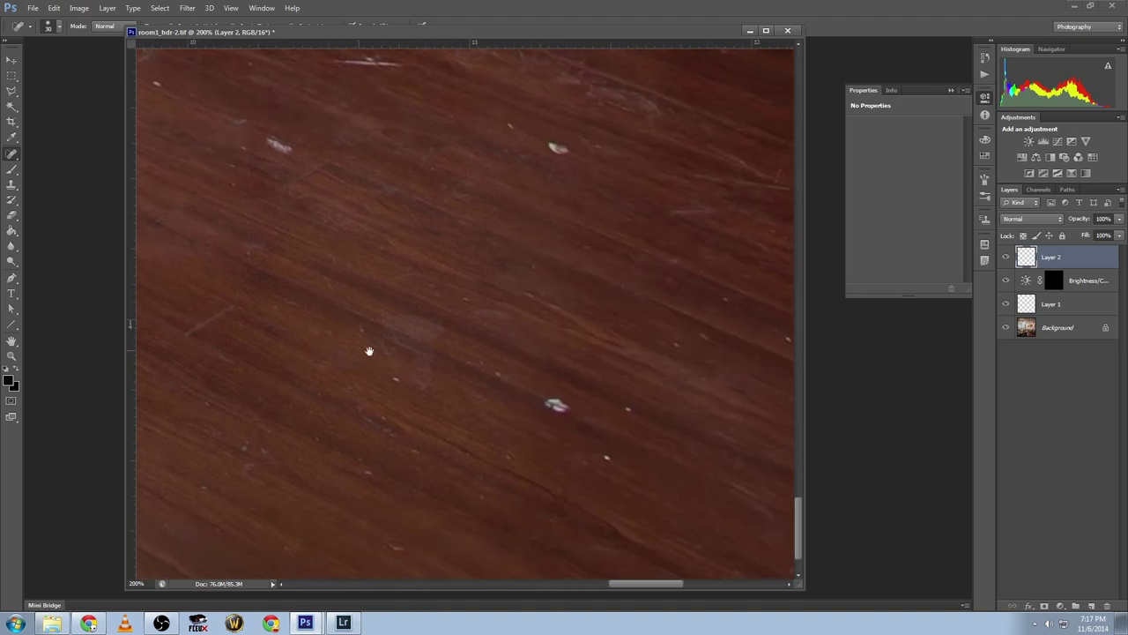
- Heal the white specks and thin white scratch on the floor near the crate edge
{"action": "key", "text": "bracketleft"}
{"action": "left_click_drag", "start_coordinate": [529, 395], "coordinate": [564, 404]}
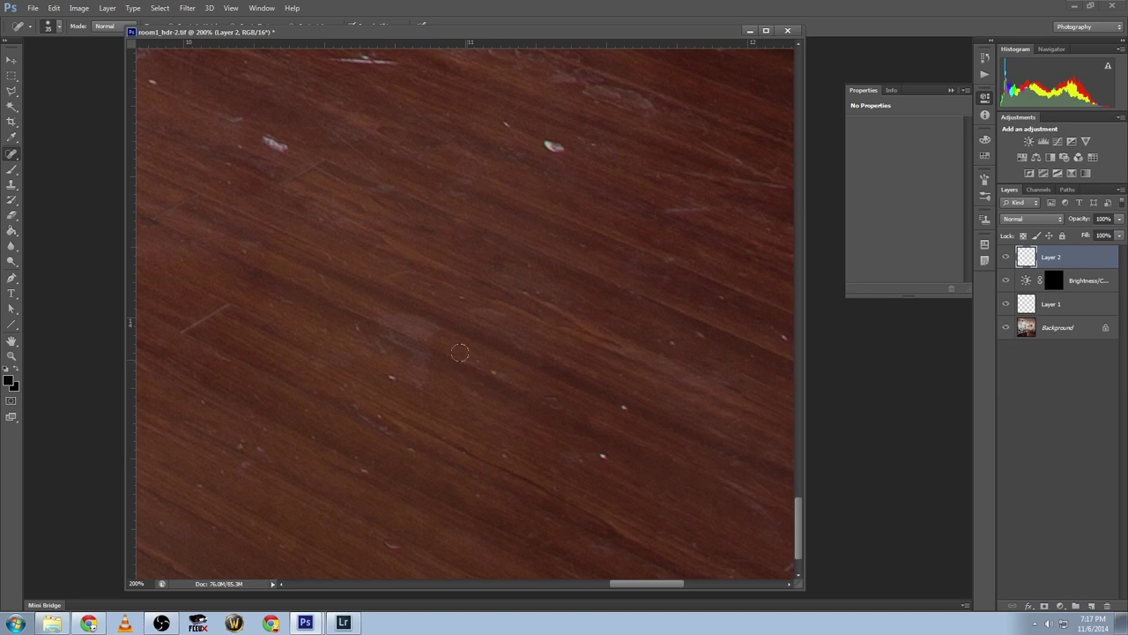
{"action": "key", "text": "bracketleft"}
{"action": "left_click_drag", "start_coordinate": [387, 316], "coordinate": [543, 446]}
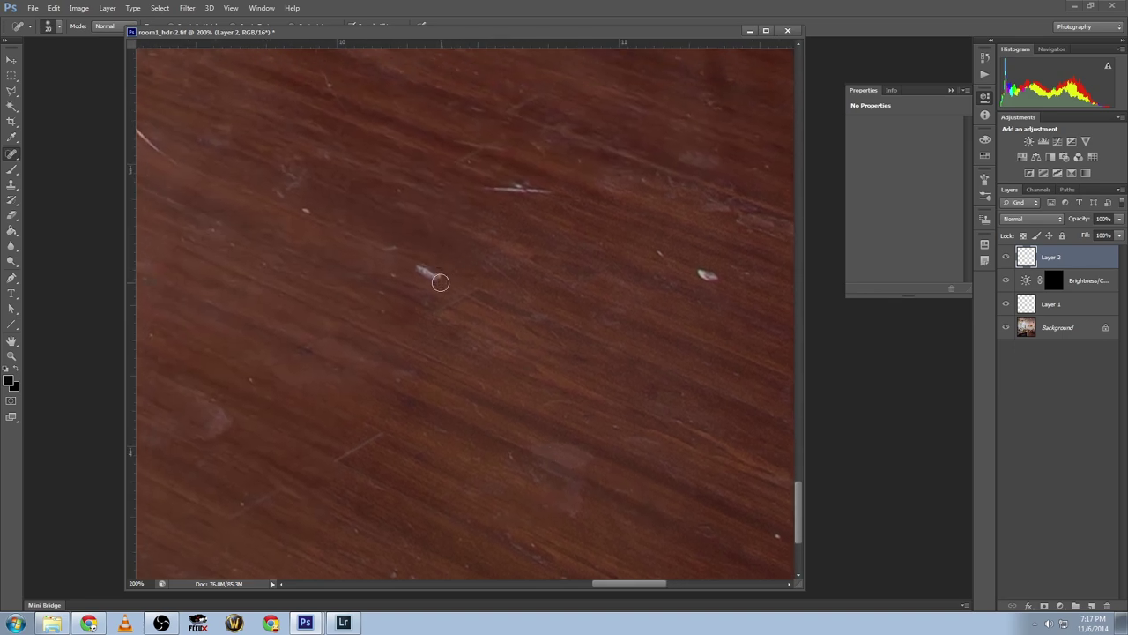
{"action": "left_click_drag", "start_coordinate": [407, 265], "coordinate": [428, 276]}
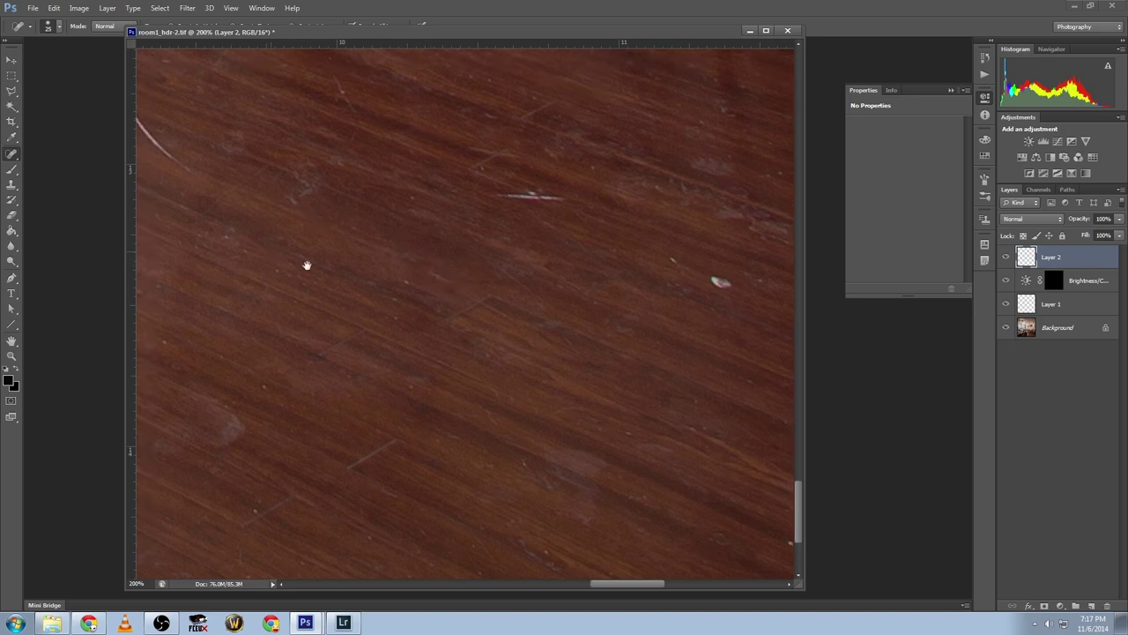
{"action": "left_click_drag", "start_coordinate": [277, 255], "coordinate": [584, 347]}
{"action": "key", "text": "bracketleft"}
{"action": "left_click_drag", "start_coordinate": [432, 203], "coordinate": [484, 259]}
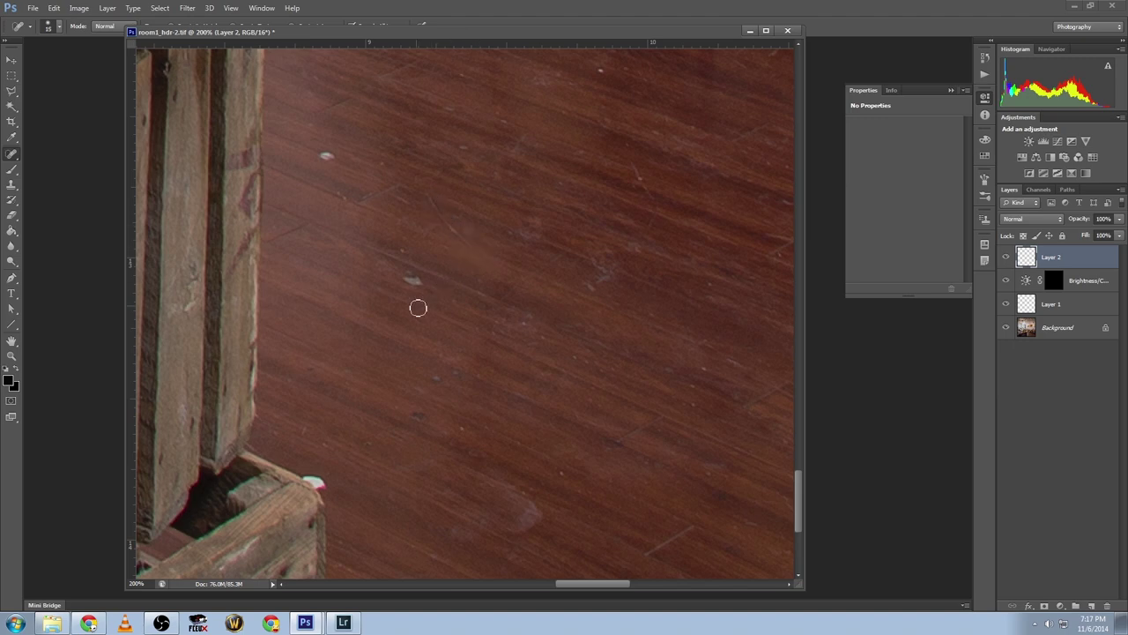
{"action": "left_click_drag", "start_coordinate": [434, 203], "coordinate": [469, 241]}
{"action": "left_click", "coordinate": [410, 280]}
{"action": "key", "text": "bracketright"}
{"action": "left_click", "coordinate": [327, 155]}
{"action": "left_click", "coordinate": [323, 155]}
- Heal another white scratch and the curved scratch on the floor
{"action": "left_click_drag", "start_coordinate": [617, 284], "coordinate": [537, 327]}
{"action": "key", "text": "bracketleft"}
{"action": "key", "text": "bracketleft"}
{"action": "key", "text": "bracketleft"}
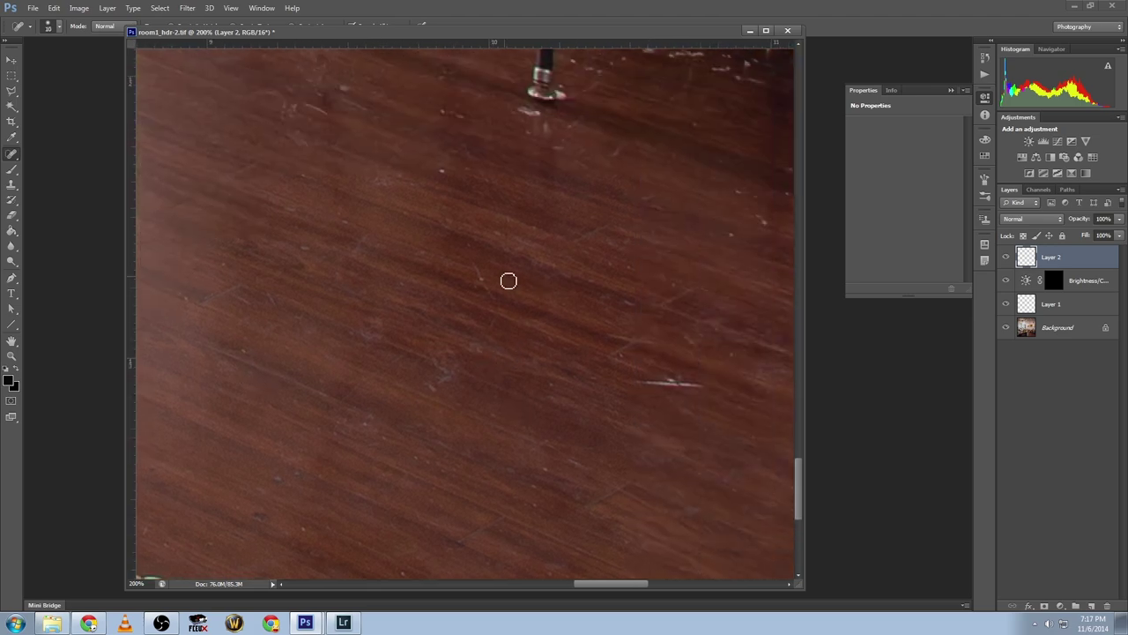
{"action": "key", "text": "bracketright"}
{"action": "left_click_drag", "start_coordinate": [645, 383], "coordinate": [695, 385]}
{"action": "left_click_drag", "start_coordinate": [457, 246], "coordinate": [508, 409]}
{"action": "key", "text": "bracketleft"}
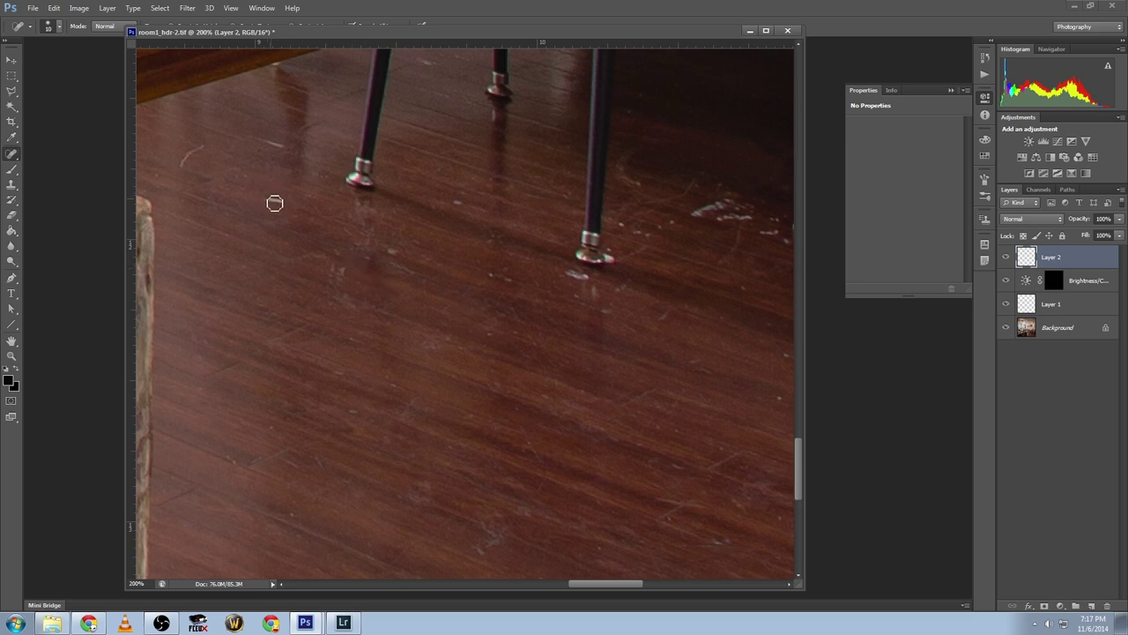
{"action": "key", "text": "bracketright"}
{"action": "left_click_drag", "start_coordinate": [199, 152], "coordinate": [183, 168]}
{"action": "left_click_drag", "start_coordinate": [265, 196], "coordinate": [279, 208]}
{"action": "left_click_drag", "start_coordinate": [262, 139], "coordinate": [284, 152]}
- Heal the white scuff marks between the chair legs, varying the brush between 15 and 25
{"action": "left_click_drag", "start_coordinate": [681, 253], "coordinate": [449, 280]}
{"action": "key", "text": "bracketright"}
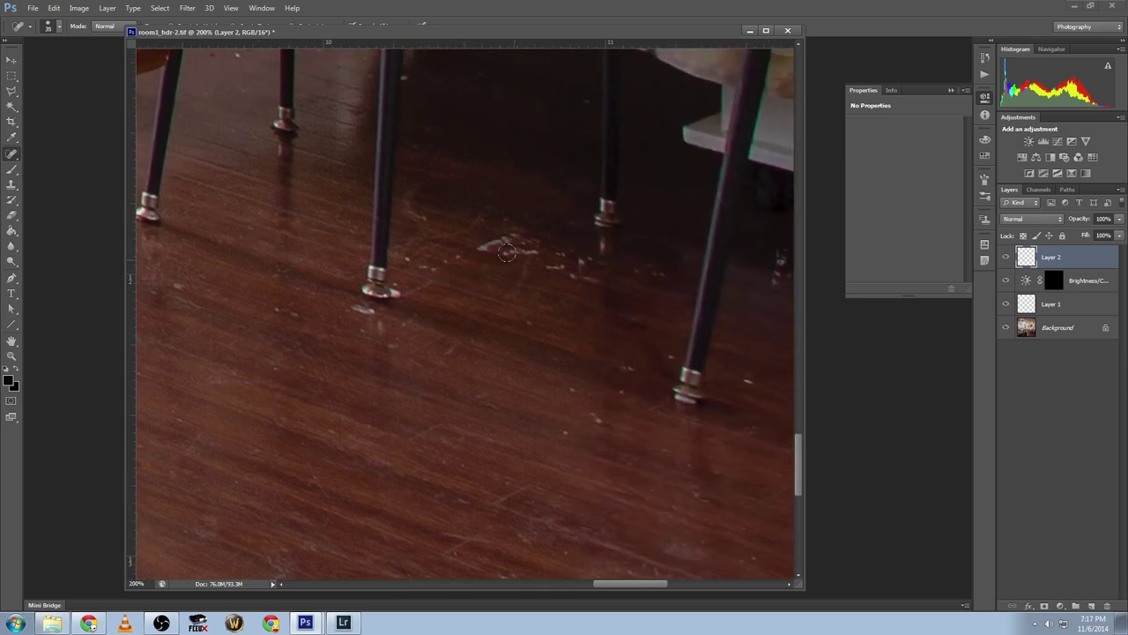
{"action": "left_click_drag", "start_coordinate": [525, 270], "coordinate": [393, 282]}
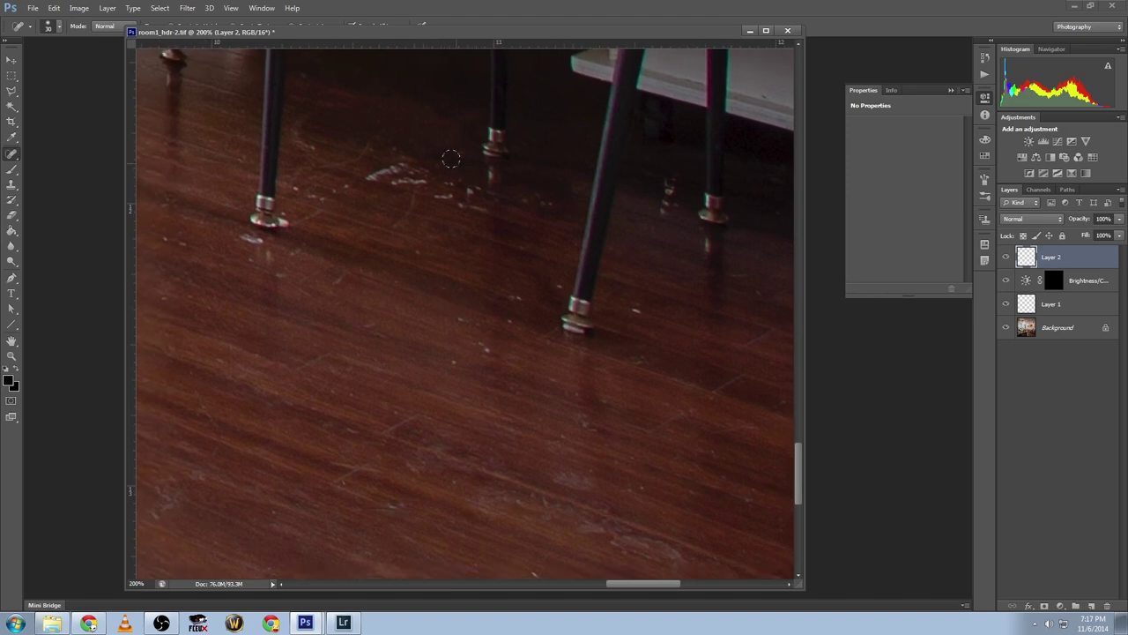
{"action": "key", "text": "bracketleft"}
{"action": "key", "text": "bracketleft"}
{"action": "key", "text": "bracketleft"}
{"action": "key", "text": "bracketright"}
{"action": "mouse_move", "coordinate": [433, 188]}
{"action": "left_mouse_down"}
{"action": "mouse_move", "coordinate": [403, 182]}
{"action": "mouse_move", "coordinate": [444, 194]}
{"action": "mouse_move", "coordinate": [403, 192]}
{"action": "mouse_move", "coordinate": [361, 169]}
{"action": "mouse_move", "coordinate": [386, 175]}
{"action": "mouse_move", "coordinate": [367, 182]}
{"action": "mouse_move", "coordinate": [429, 172]}
{"action": "left_mouse_up"}
{"action": "key", "text": "bracketright"}
{"action": "key", "text": "bracketright"}
{"action": "key", "text": "bracketleft"}
{"action": "key", "text": "bracketleft"}
{"action": "key", "text": "bracketleft"}
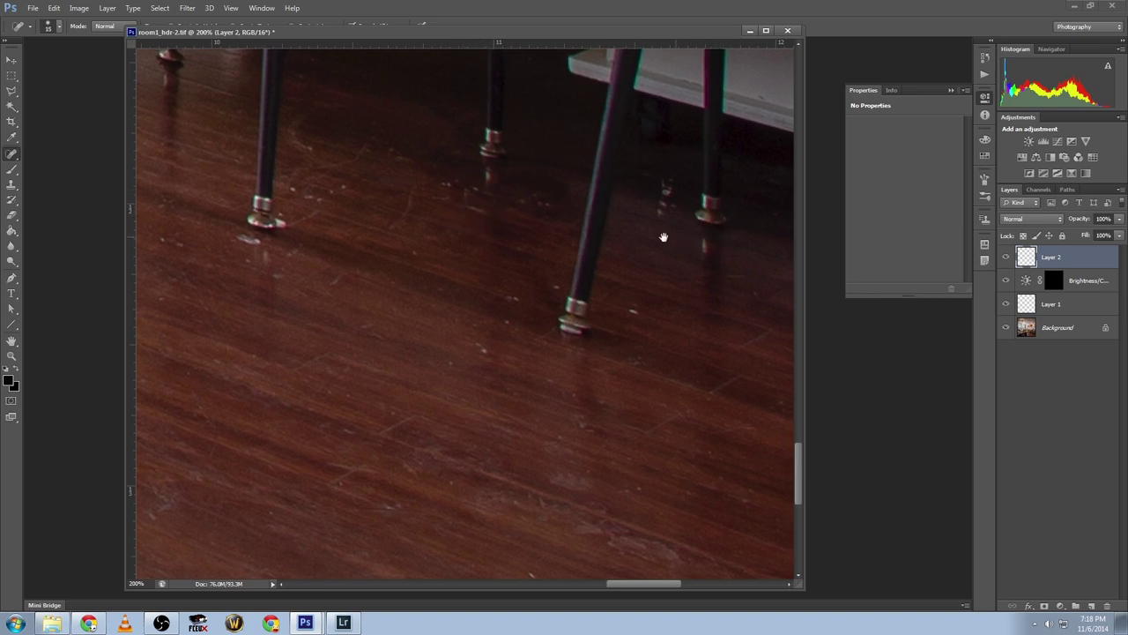
{"action": "scroll", "coordinate": [617, 238], "scroll_direction": "right", "scroll_amount": 3}
{"action": "key", "text": "bracketright"}
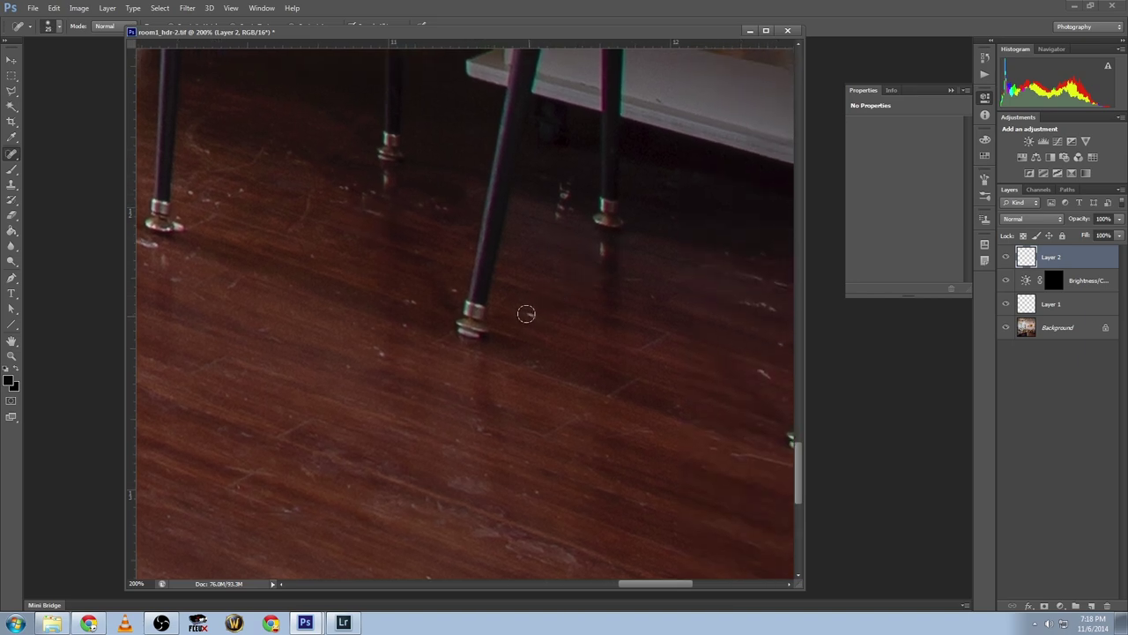
- Heal pale floor specks near the chair legs with brush sizes 15 to 30
{"action": "left_click", "coordinate": [14, 154]}
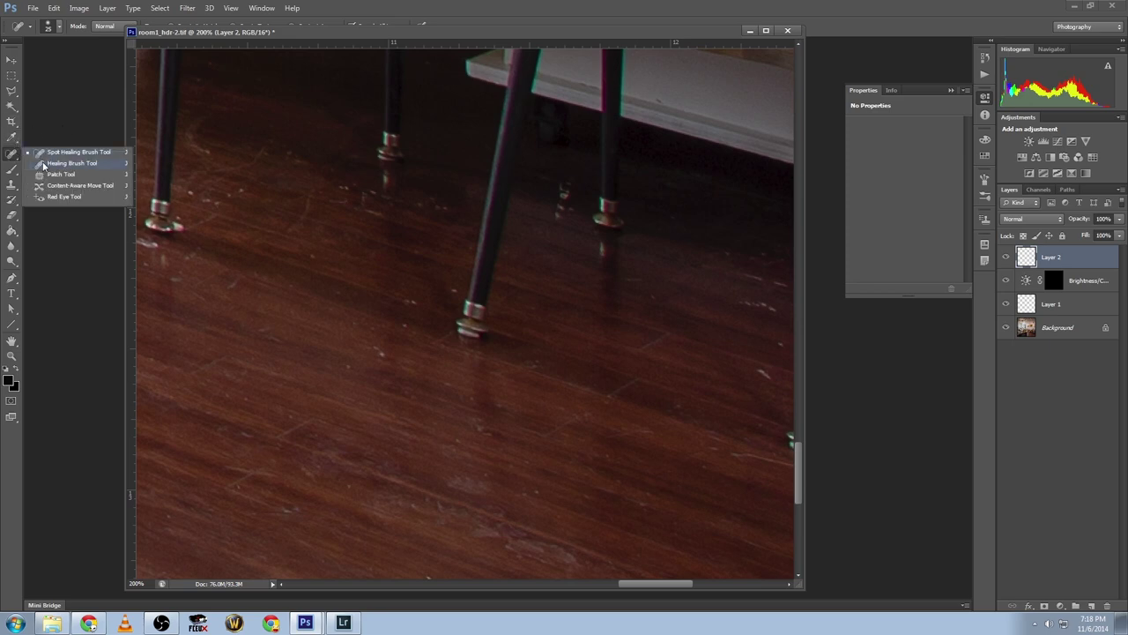
{"action": "left_click_drag", "start_coordinate": [588, 255], "coordinate": [488, 282]}
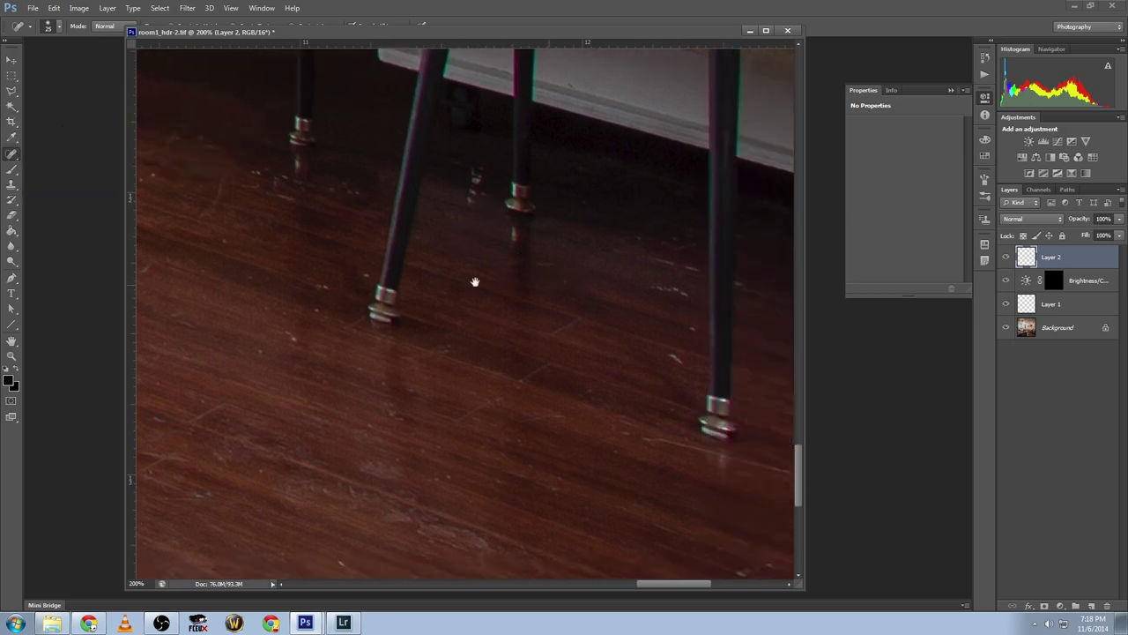
{"action": "key", "text": "bracketleft"}
{"action": "key", "text": "bracketleft"}
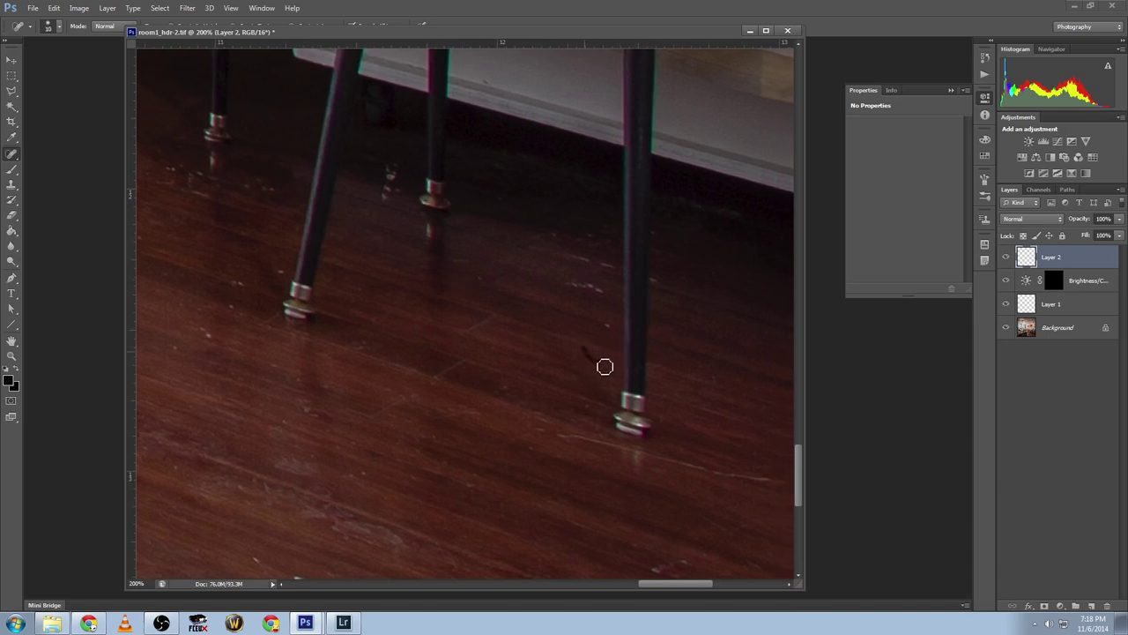
{"action": "mouse_move", "coordinate": [620, 455]}
{"action": "left_mouse_down"}
{"action": "mouse_move", "coordinate": [508, 365]}
{"action": "mouse_move", "coordinate": [691, 395]}
{"action": "mouse_move", "coordinate": [652, 381]}
{"action": "left_mouse_up"}
{"action": "left_click_drag", "start_coordinate": [723, 333], "coordinate": [687, 337]}
{"action": "key", "text": "]"}
{"action": "left_click_drag", "start_coordinate": [498, 196], "coordinate": [467, 166]}
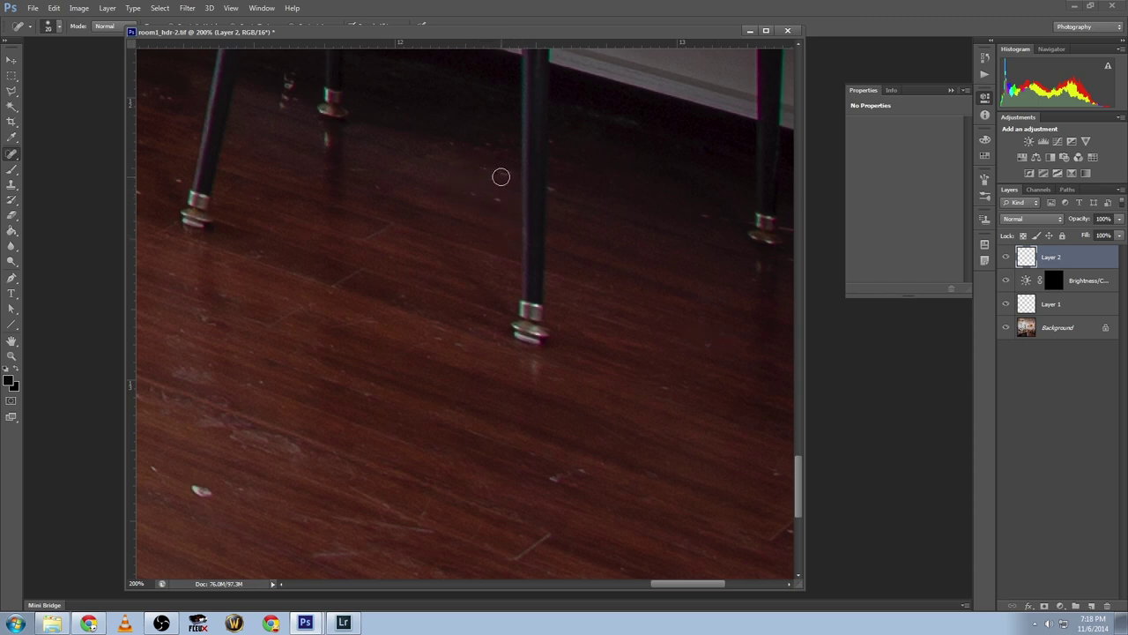
{"action": "key", "text": "]"}
{"action": "left_click_drag", "start_coordinate": [391, 351], "coordinate": [541, 292]}
{"action": "left_click_drag", "start_coordinate": [392, 413], "coordinate": [346, 390]}
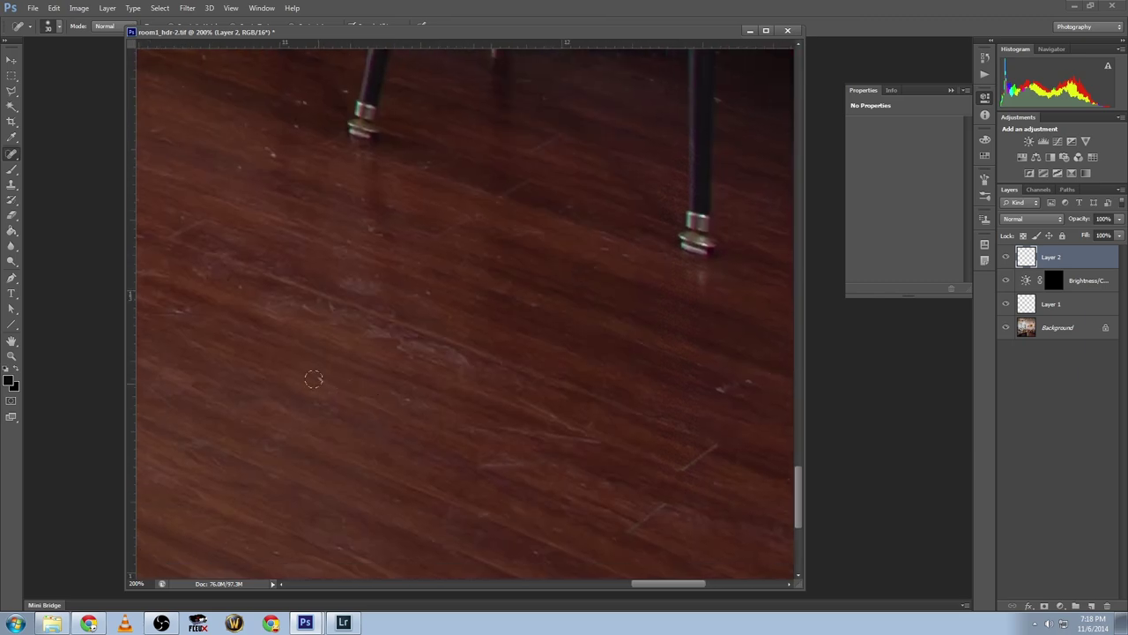
{"action": "left_click_drag", "start_coordinate": [590, 441], "coordinate": [436, 370]}
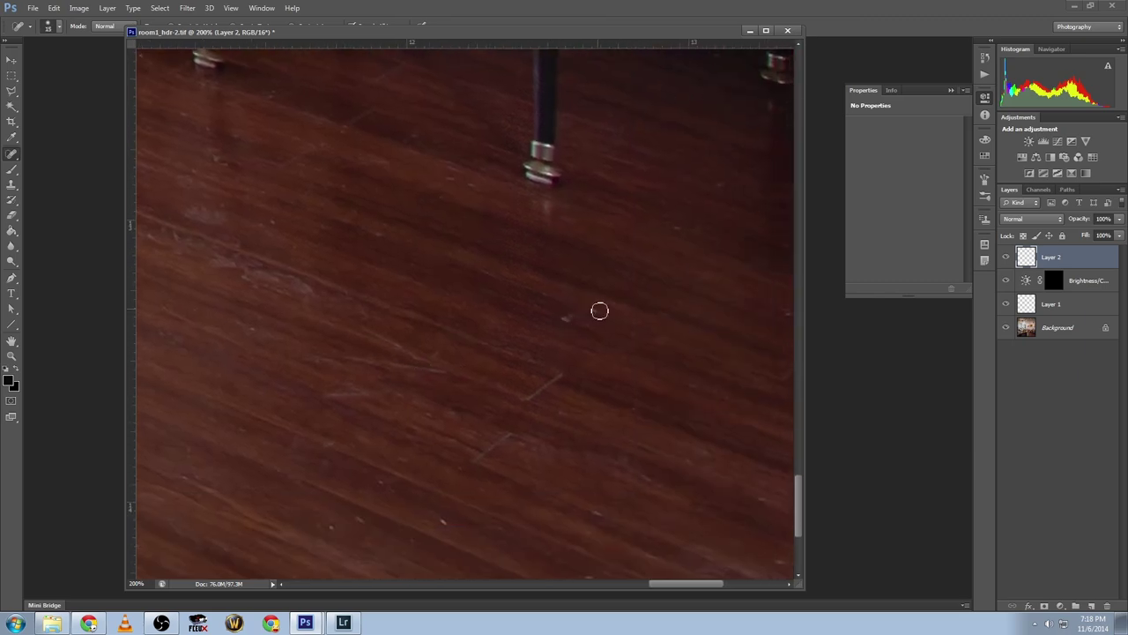
{"action": "left_click_drag", "start_coordinate": [658, 329], "coordinate": [449, 330]}
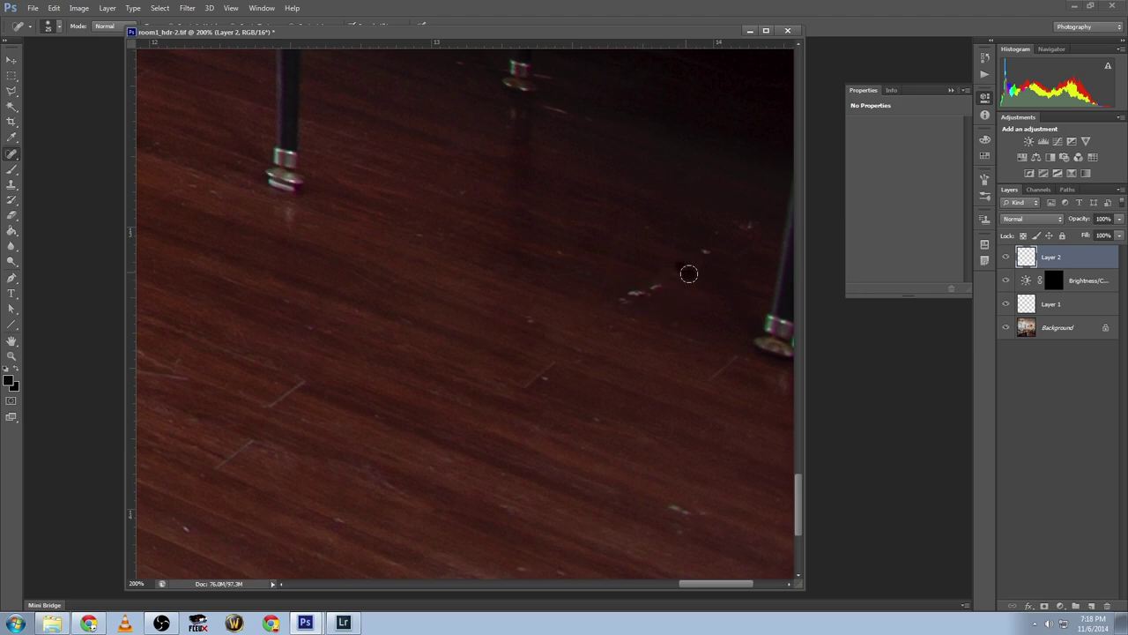
{"action": "left_click_drag", "start_coordinate": [646, 293], "coordinate": [617, 296]}
{"action": "key", "text": "bracketright"}
- Heal the white streak and specks on the floor by the table corner
{"action": "left_click_drag", "start_coordinate": [612, 370], "coordinate": [471, 224]}
{"action": "mouse_move", "coordinate": [481, 458]}
{"action": "left_mouse_down"}
{"action": "mouse_move", "coordinate": [593, 337]}
{"action": "mouse_move", "coordinate": [440, 290]}
{"action": "left_mouse_up"}
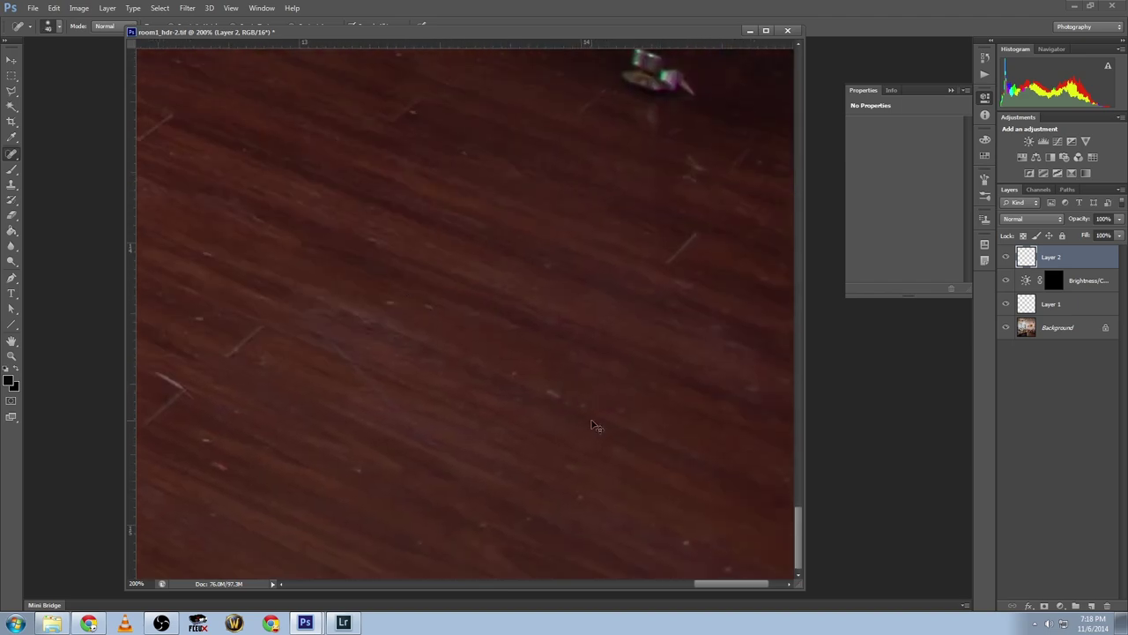
{"action": "scroll", "coordinate": [596, 430], "scroll_direction": "down", "scroll_amount": 3}
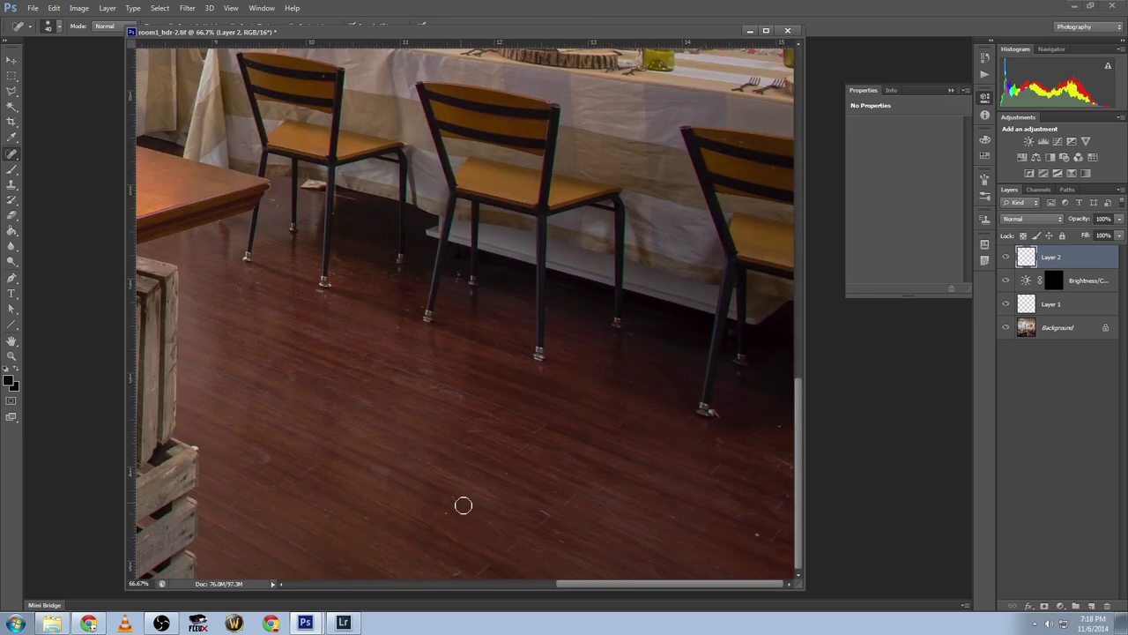
{"action": "scroll", "coordinate": [452, 516], "scroll_direction": "up", "scroll_amount": 2}
{"action": "left_click_drag", "start_coordinate": [440, 526], "coordinate": [499, 361]}
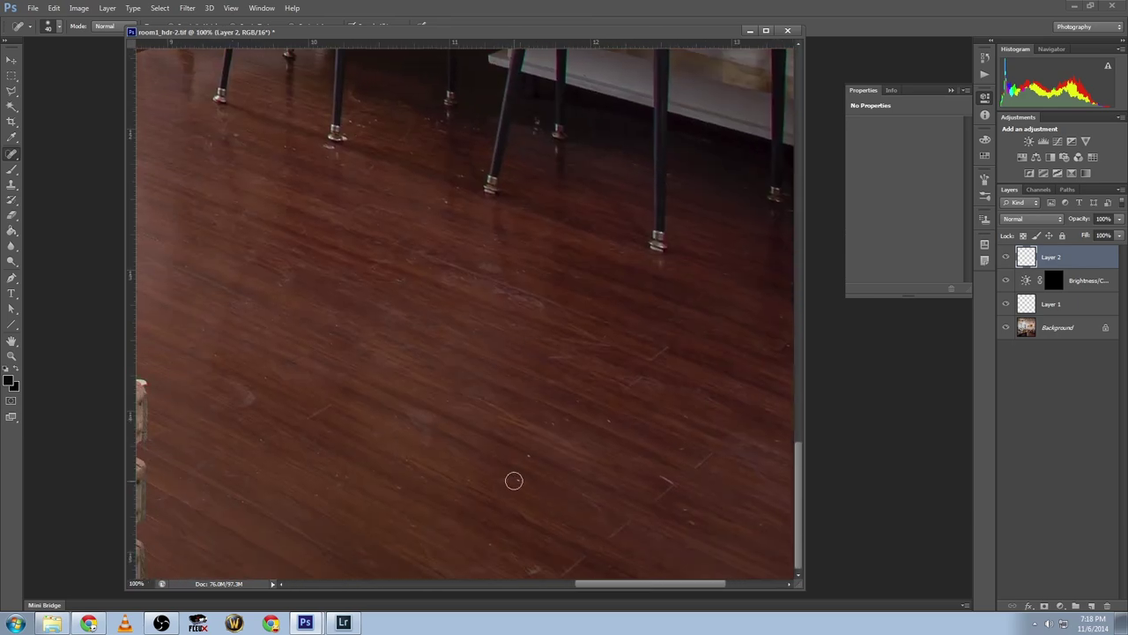
{"action": "left_click_drag", "start_coordinate": [463, 286], "coordinate": [499, 429]}
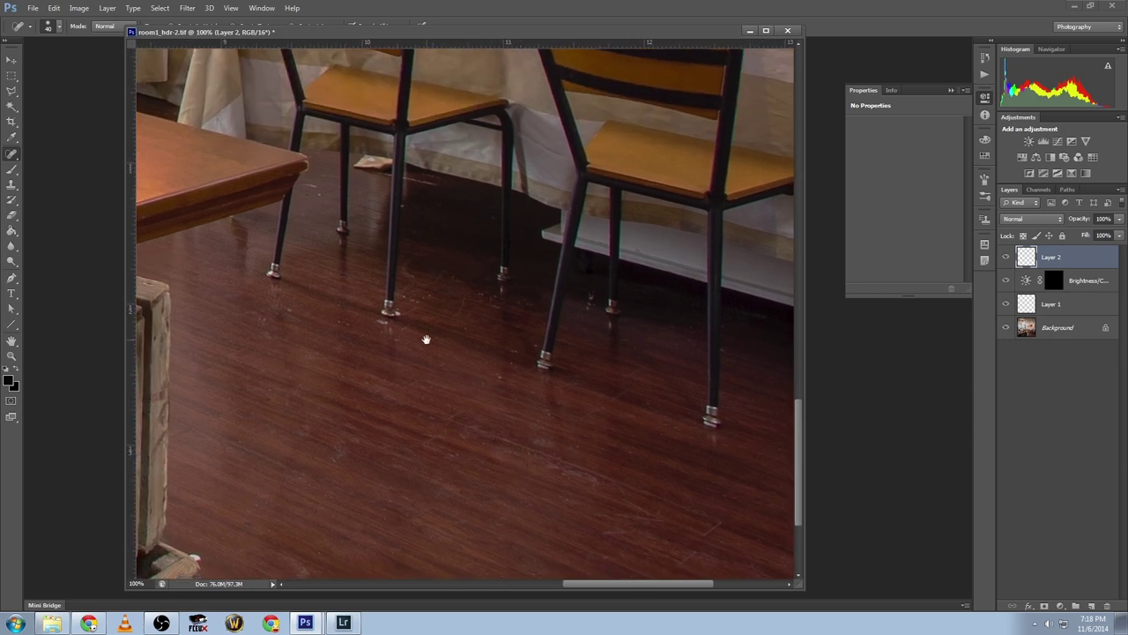
{"action": "scroll", "coordinate": [387, 295], "scroll_direction": "up", "scroll_amount": 3}
{"action": "left_click_drag", "start_coordinate": [315, 227], "coordinate": [541, 448]}
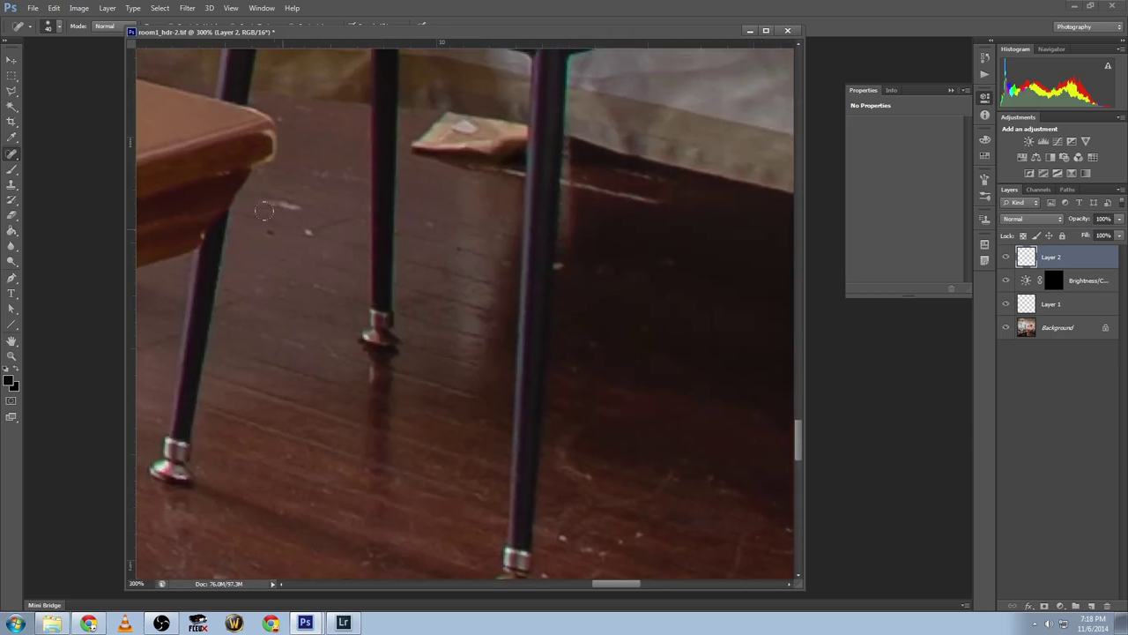
{"action": "left_click", "coordinate": [275, 204]}
{"action": "left_click", "coordinate": [312, 236]}
{"action": "left_click", "coordinate": [276, 233]}
- Paint out the small chair-leg reflection on the floor
{"action": "left_click_drag", "start_coordinate": [614, 464], "coordinate": [431, 330]}
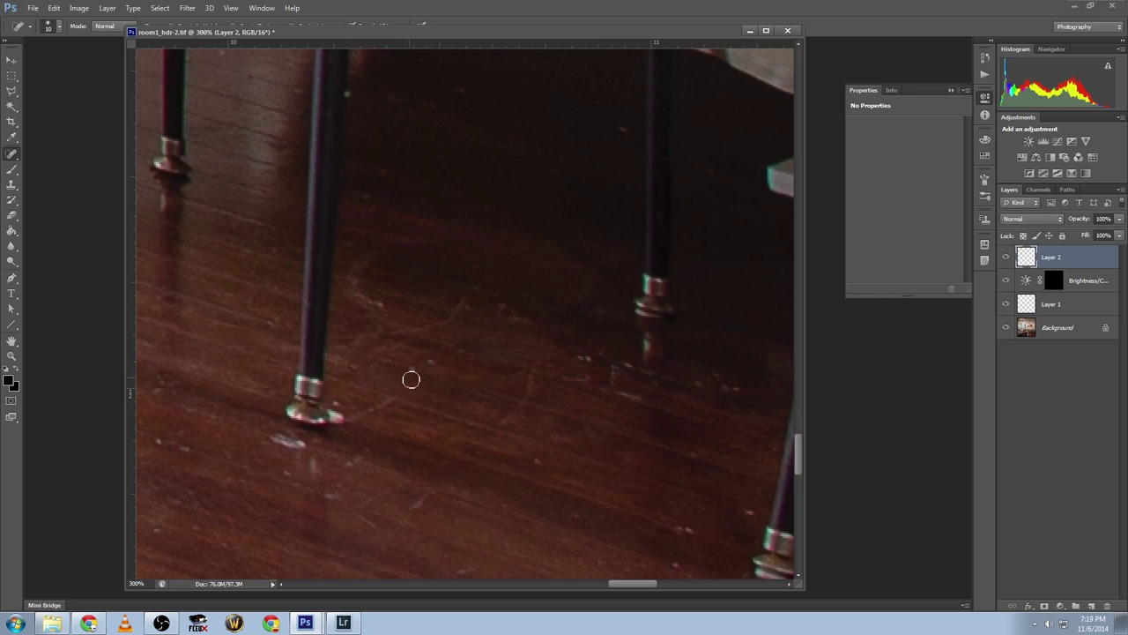
{"action": "scroll", "coordinate": [591, 364], "scroll_direction": "down", "scroll_amount": 3}
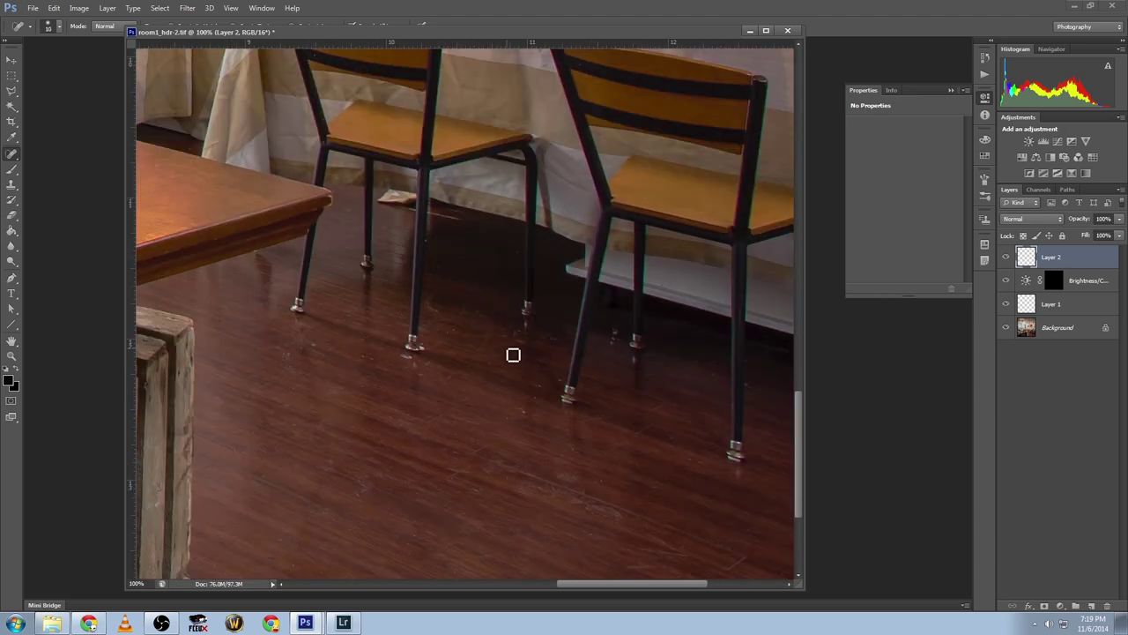
{"action": "scroll", "coordinate": [624, 429], "scroll_direction": "up", "scroll_amount": 1}
{"action": "scroll", "coordinate": [453, 320], "scroll_direction": "up", "scroll_amount": 2}
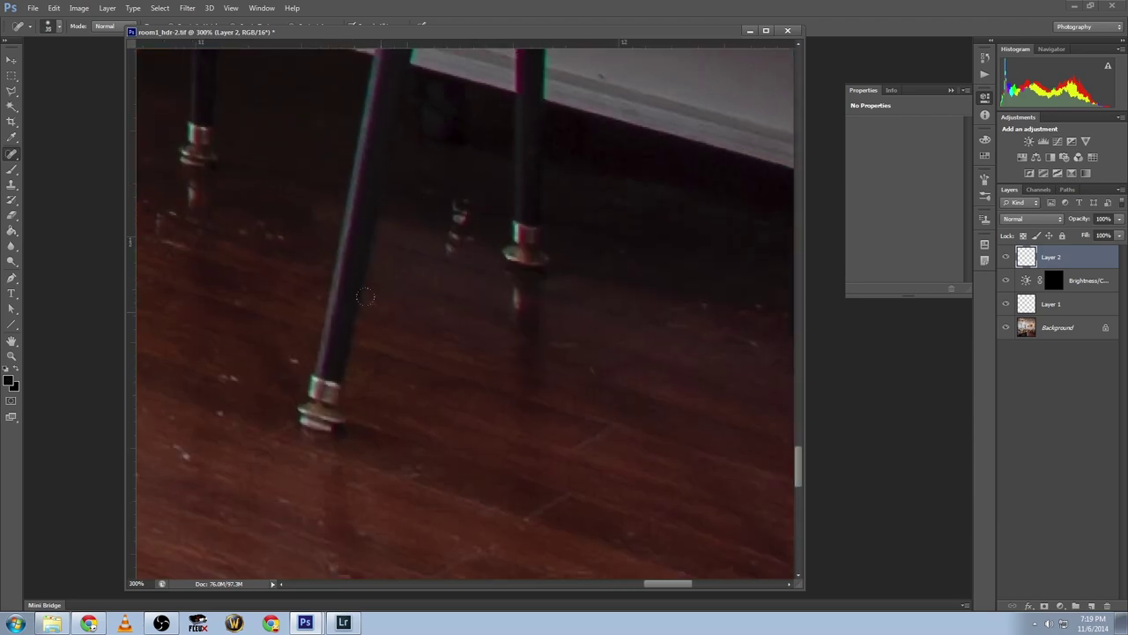
{"action": "left_click", "coordinate": [462, 185], "text": "alt"}
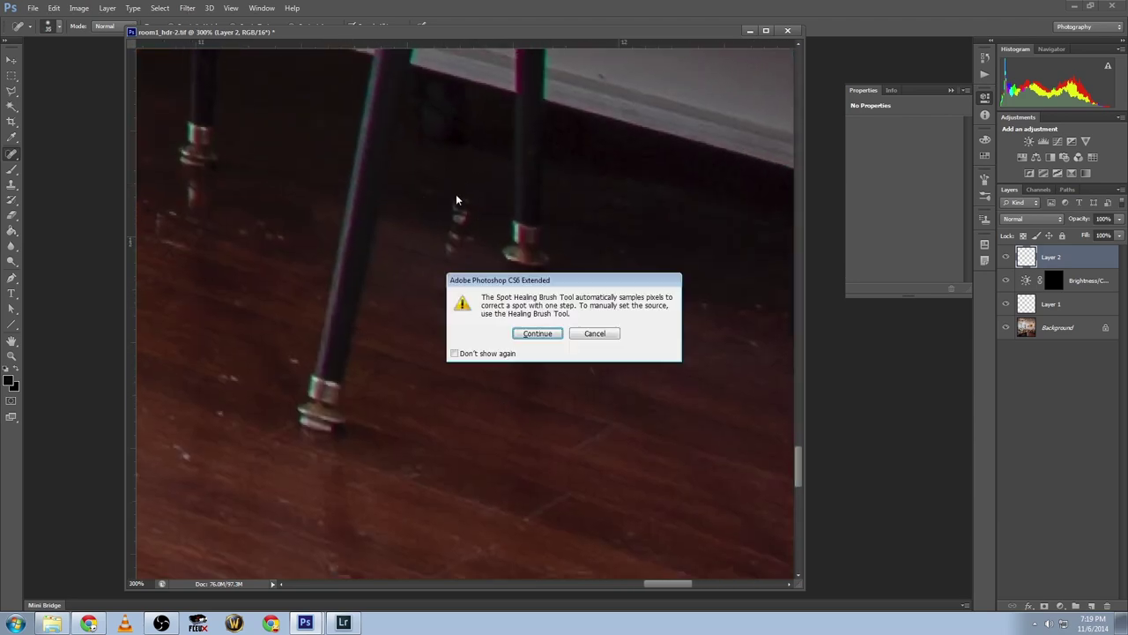
{"action": "left_click", "coordinate": [597, 336]}
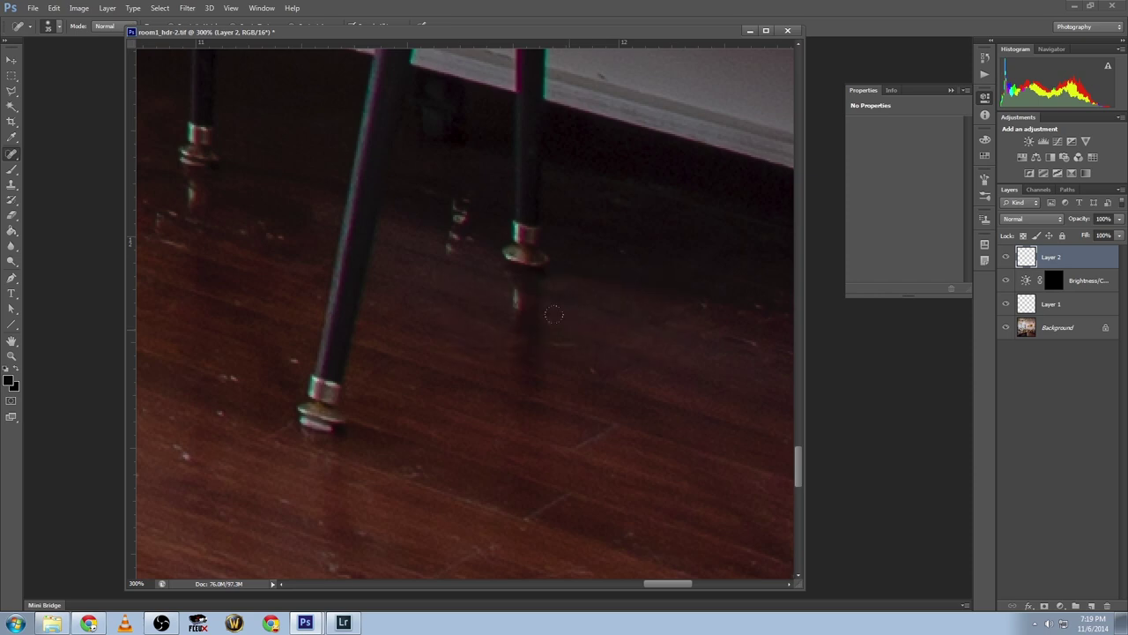
{"action": "left_click", "coordinate": [469, 176], "text": "alt"}
{"action": "left_click", "coordinate": [589, 334]}
{"action": "left_click_drag", "start_coordinate": [440, 191], "coordinate": [447, 242]}
- Try healing the pink glint at the chair foot, undo it, and add a new empty layer
{"action": "scroll", "coordinate": [693, 433], "scroll_direction": "down", "scroll_amount": 1}
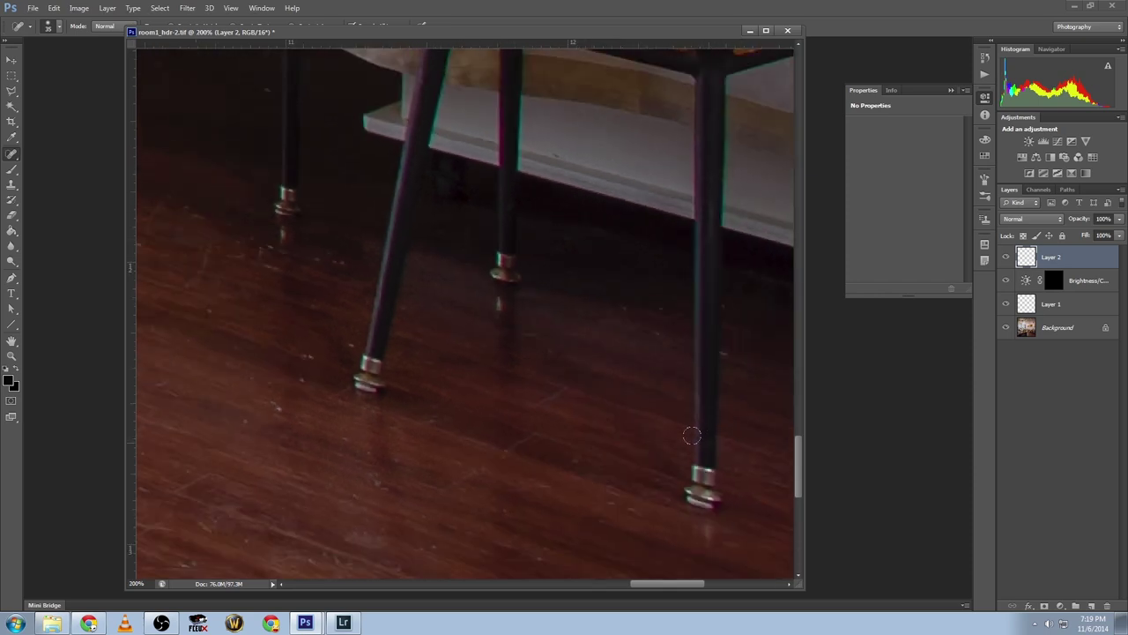
{"action": "scroll", "coordinate": [373, 290], "scroll_direction": "up", "scroll_amount": 1}
{"action": "scroll", "coordinate": [620, 377], "scroll_direction": "down", "scroll_amount": 1}
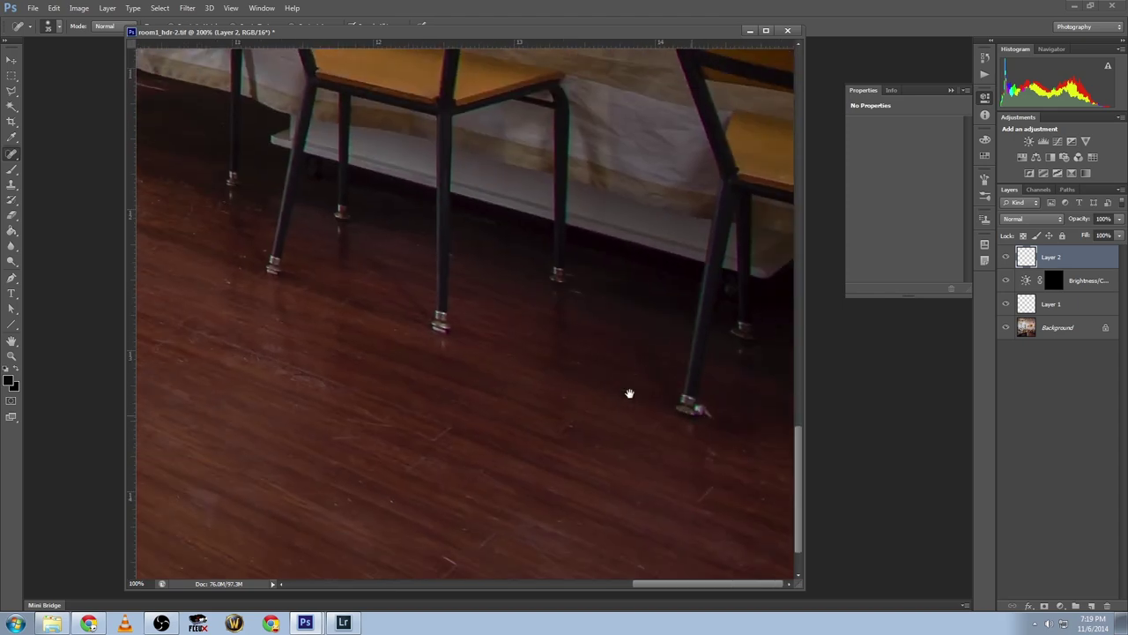
{"action": "left_click_drag", "start_coordinate": [667, 408], "coordinate": [625, 385]}
{"action": "left_click_drag", "start_coordinate": [711, 446], "coordinate": [525, 358]}
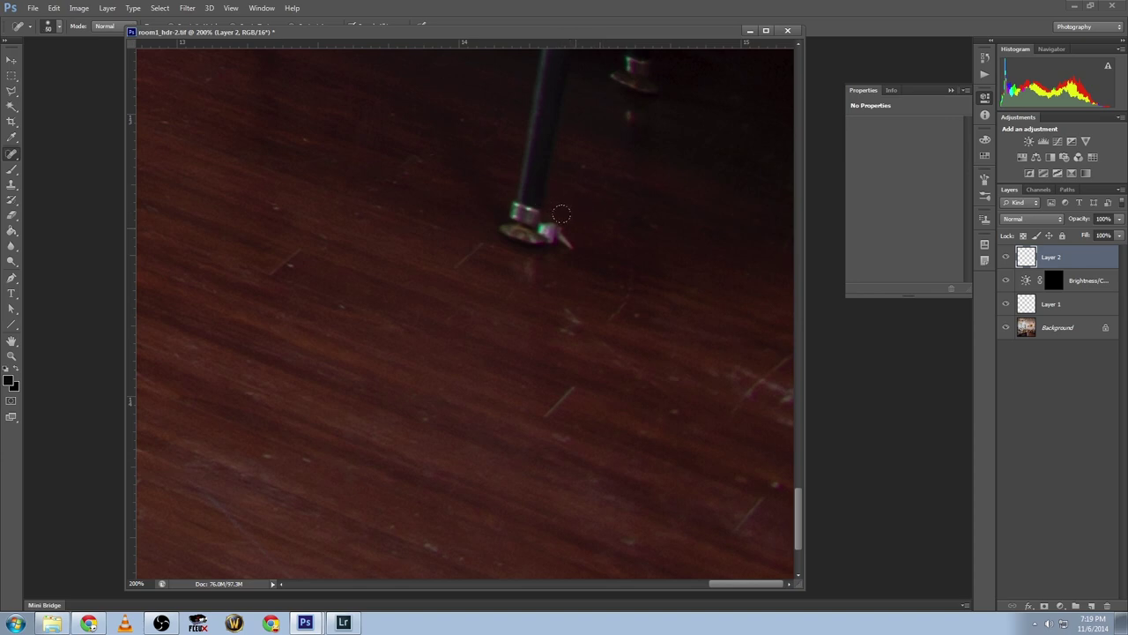
{"action": "left_click_drag", "start_coordinate": [548, 207], "coordinate": [566, 251]}
{"action": "key", "text": "ctrl+z"}
{"action": "left_click", "coordinate": [1092, 607]}
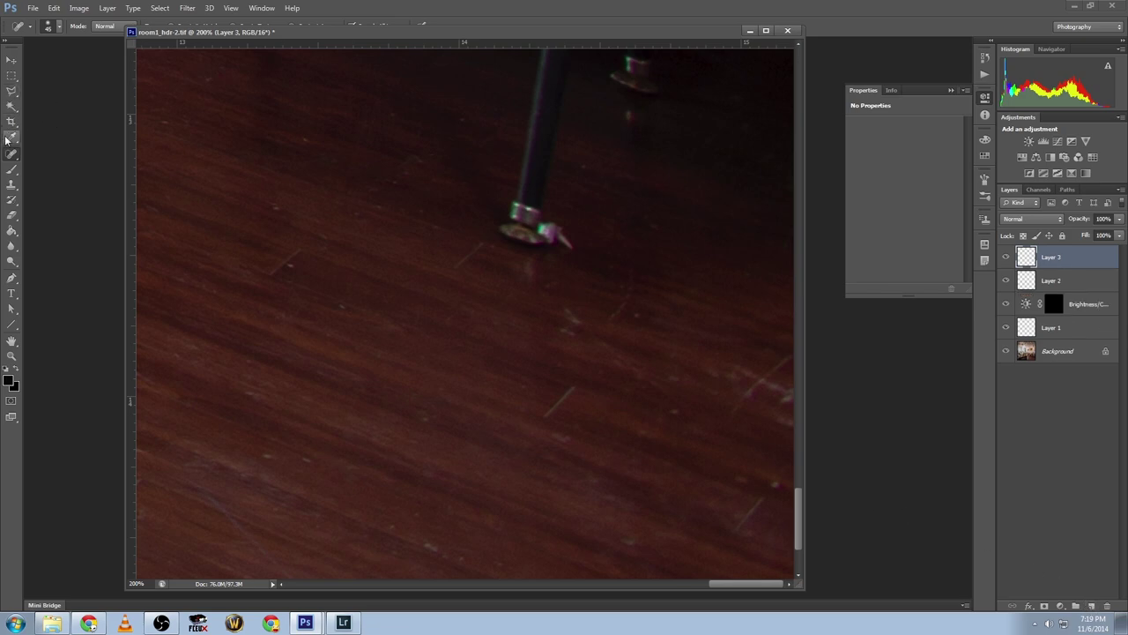
- Clone floor texture over the chair-foot glint, erase overspill on the leg ring, restore fill to 100%
{"action": "left_click", "coordinate": [11, 184]}
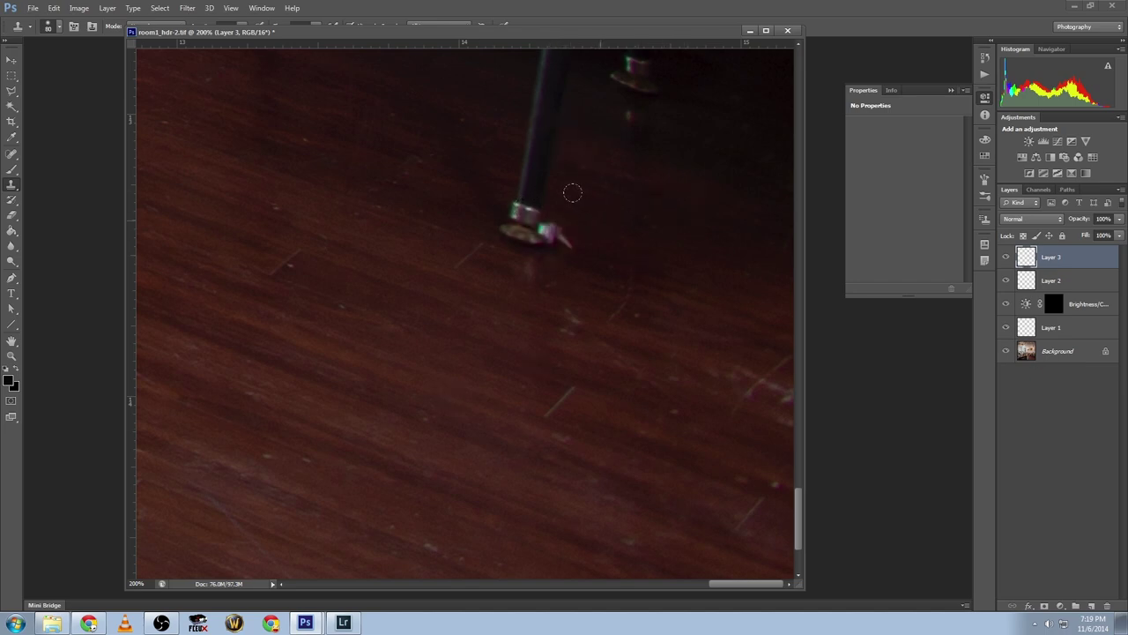
{"action": "mouse_move", "coordinate": [552, 210]}
{"action": "left_mouse_down"}
{"action": "mouse_move", "coordinate": [533, 230]}
{"action": "mouse_move", "coordinate": [526, 205]}
{"action": "left_mouse_up"}
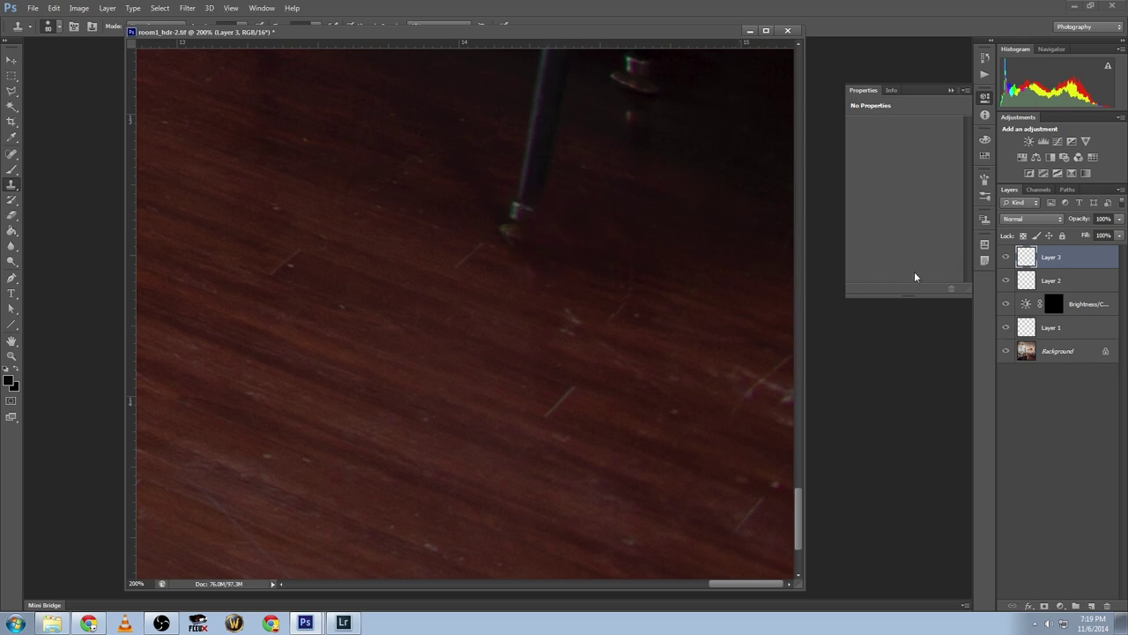
{"action": "left_click", "coordinate": [1118, 236]}
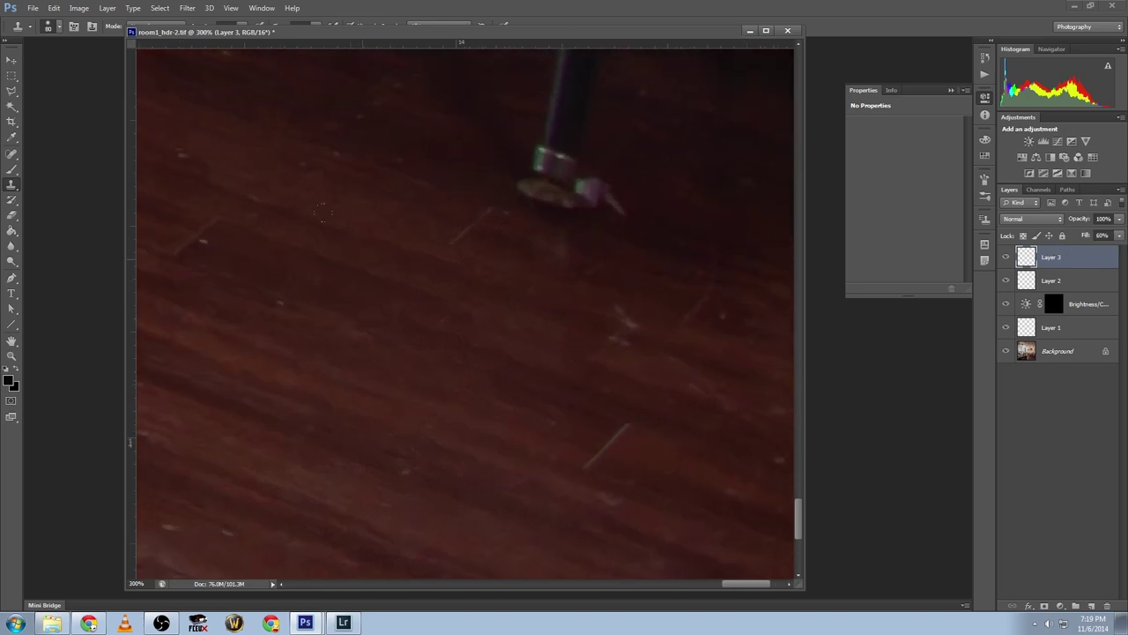
{"action": "key", "text": "ctrl+plus"}
{"action": "left_click", "coordinate": [12, 215]}
{"action": "mouse_move", "coordinate": [383, 232]}
{"action": "left_mouse_down"}
{"action": "mouse_move", "coordinate": [387, 263]}
{"action": "mouse_move", "coordinate": [396, 209]}
{"action": "mouse_move", "coordinate": [386, 277]}
{"action": "mouse_move", "coordinate": [373, 271]}
{"action": "mouse_move", "coordinate": [407, 282]}
{"action": "left_mouse_up"}
{"action": "key", "text": "bracketright"}
{"action": "key", "text": "bracketright"}
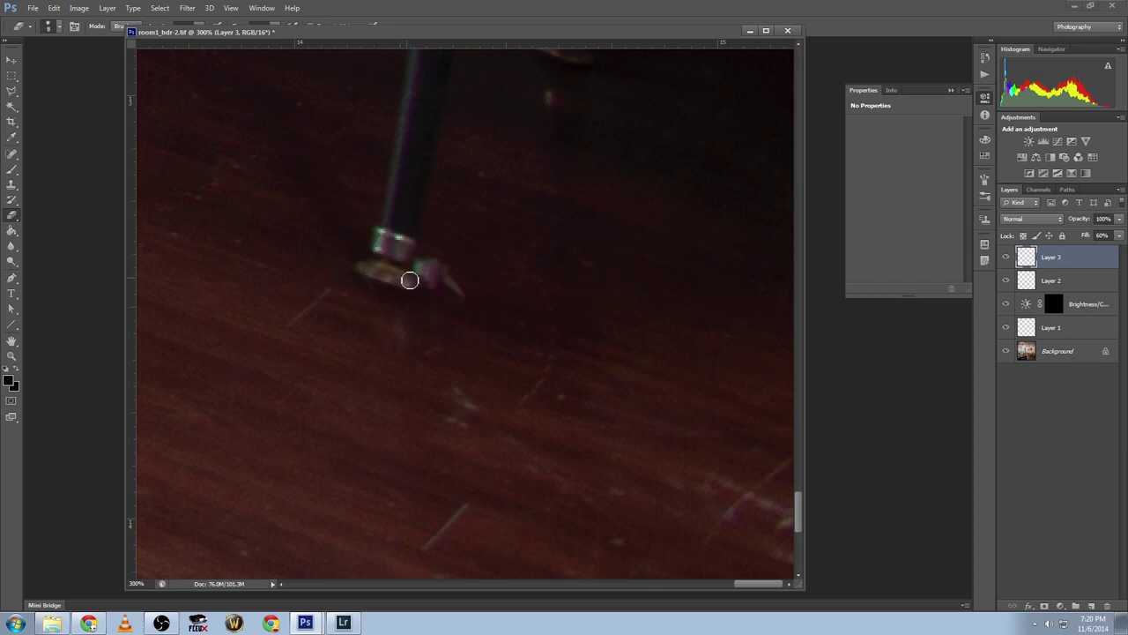
{"action": "left_click_drag", "start_coordinate": [1120, 235], "coordinate": [1093, 258]}
{"action": "left_click", "coordinate": [386, 273]}
{"action": "key", "text": "bracketright"}
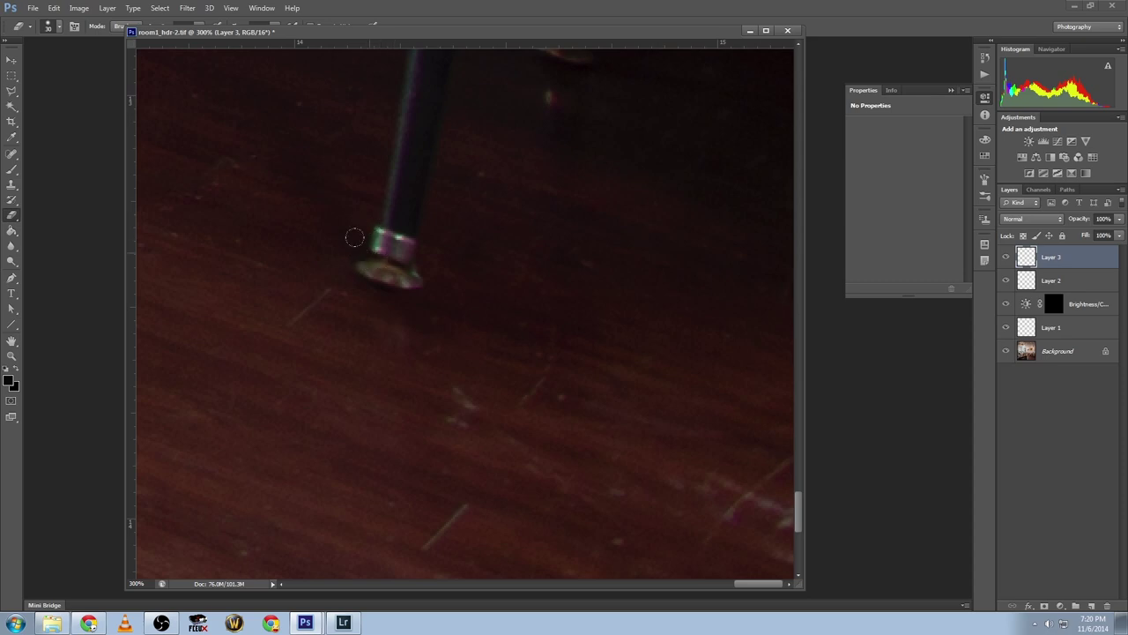
- Zoom out to 33.3% and merge Layer 2 with Layer 3
{"action": "key", "text": "ctrl+minus"}
{"action": "key", "text": "ctrl+minus"}
{"action": "key", "text": "ctrl+minus"}
{"action": "key", "text": "ctrl+minus"}
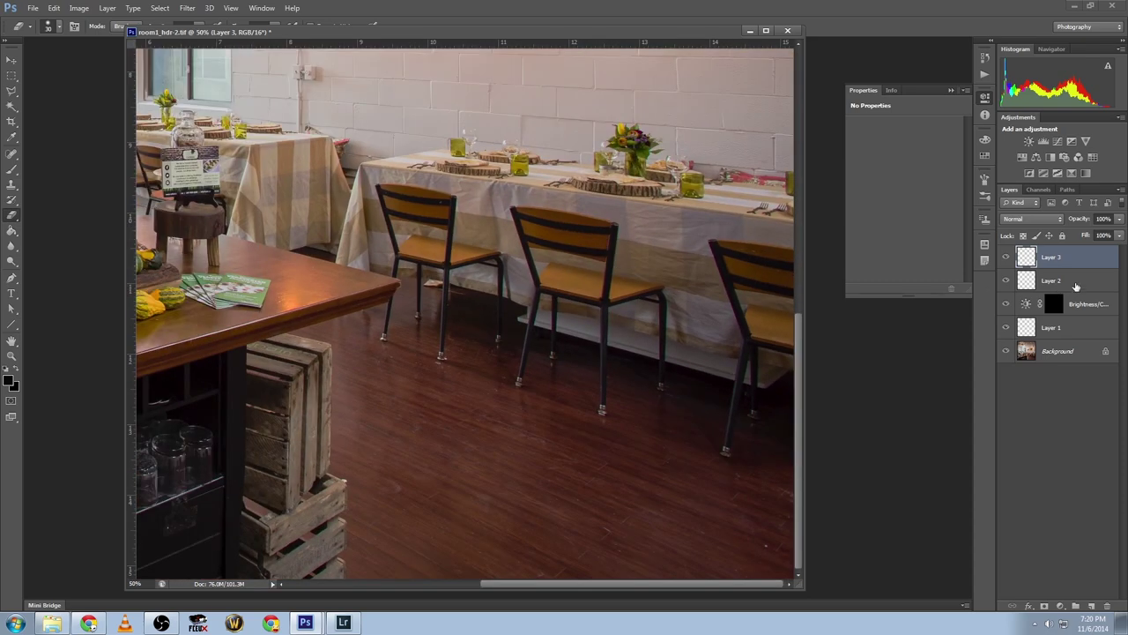
{"action": "key", "text": "ctrl+minus"}
{"action": "left_click", "coordinate": [1052, 282], "text": "shift"}
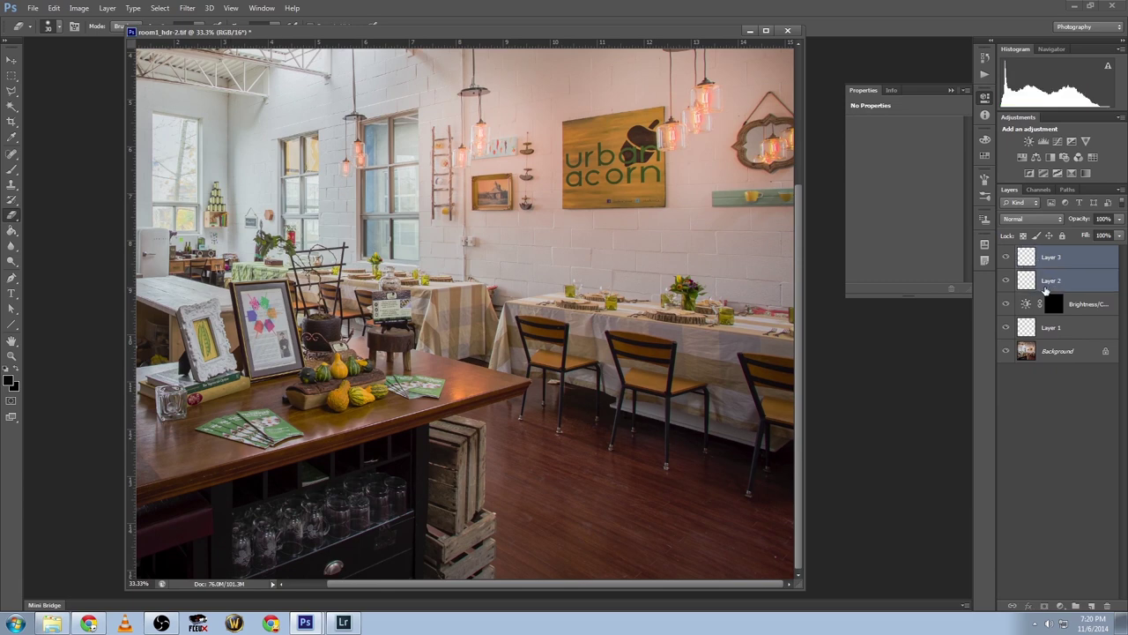
{"action": "key", "text": "ctrl+e"}
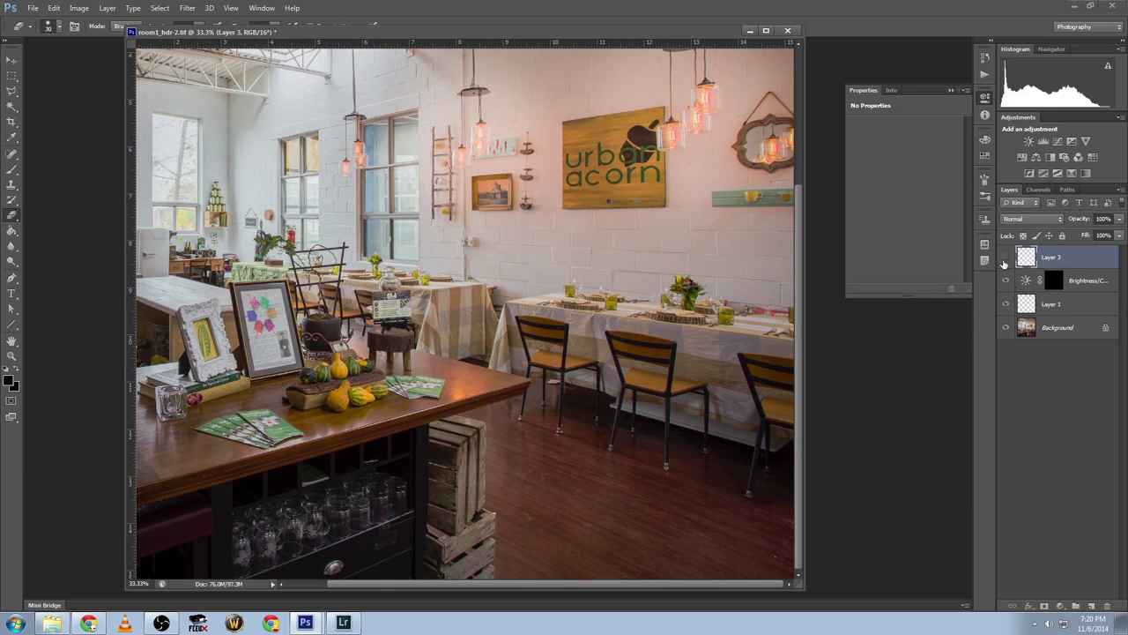
- Toggle Layer 3 on, off and on again to compare the retouching
{"action": "left_click", "coordinate": [1005, 257]}
{"action": "left_click", "coordinate": [1006, 257]}
{"action": "left_click", "coordinate": [1006, 258]}
- Zoom in to 200% on the wooden tabletop below the glass candle holder
{"action": "scroll", "coordinate": [486, 299], "scroll_direction": "up", "scroll_amount": 2}
{"action": "left_click_drag", "start_coordinate": [486, 299], "coordinate": [670, 318]}
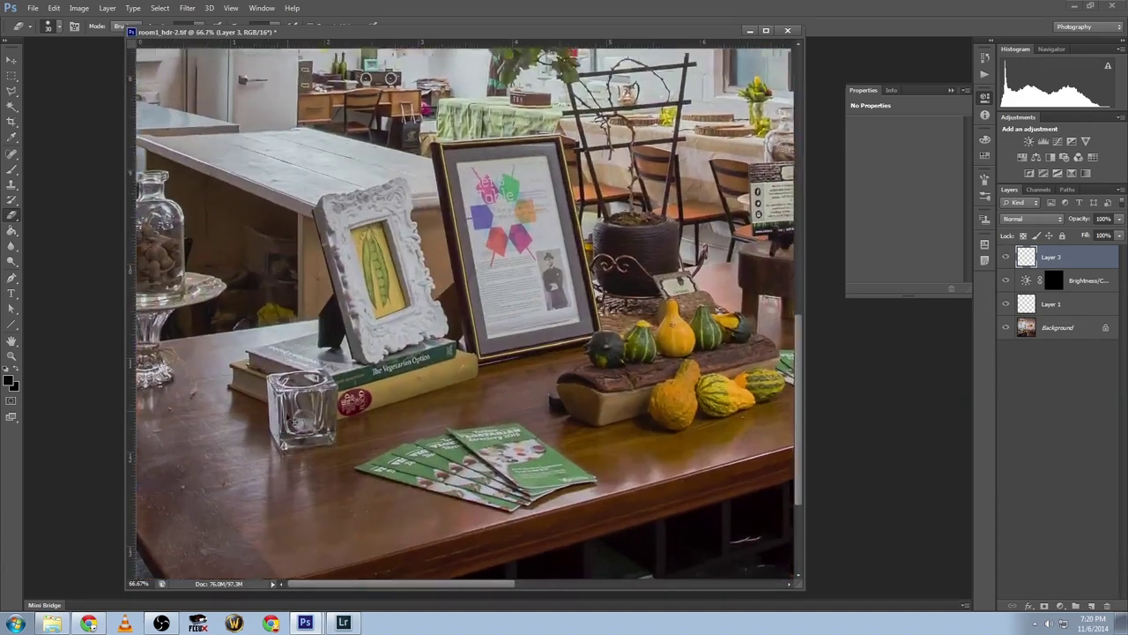
{"action": "scroll", "coordinate": [485, 306], "scroll_direction": "up", "scroll_amount": 2}
{"action": "left_click_drag", "start_coordinate": [264, 371], "coordinate": [670, 264]}
{"action": "scroll", "coordinate": [539, 315], "scroll_direction": "up", "scroll_amount": 1}
{"action": "left_click_drag", "start_coordinate": [538, 314], "coordinate": [533, 282]}
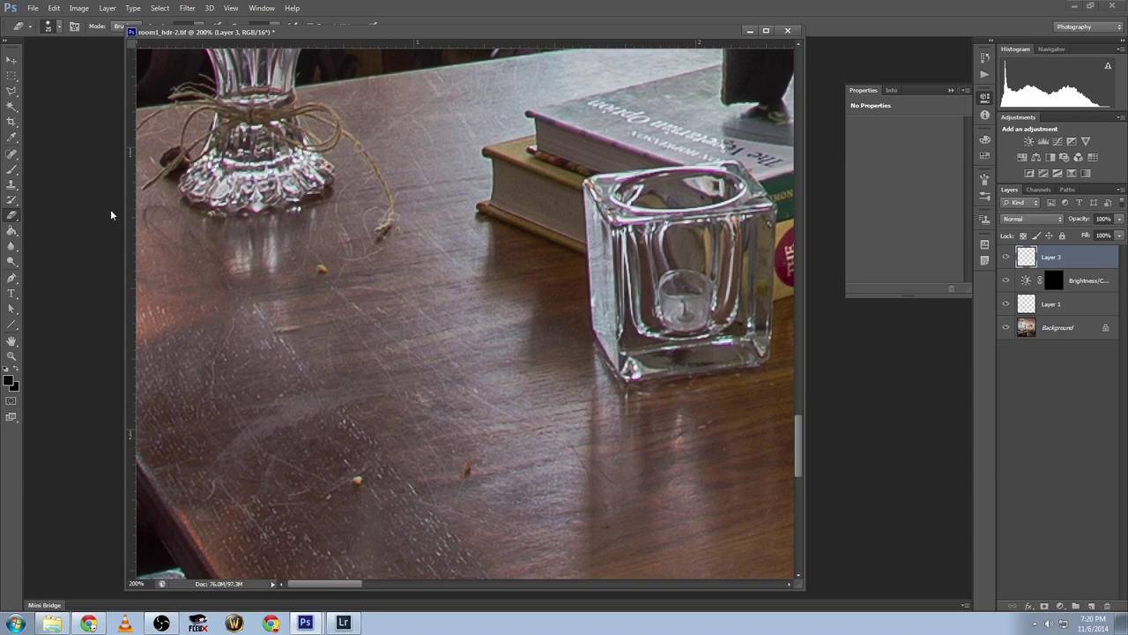
- Switch to the Healing Brush tool and set its size to 30
{"action": "left_click", "coordinate": [16, 157]}
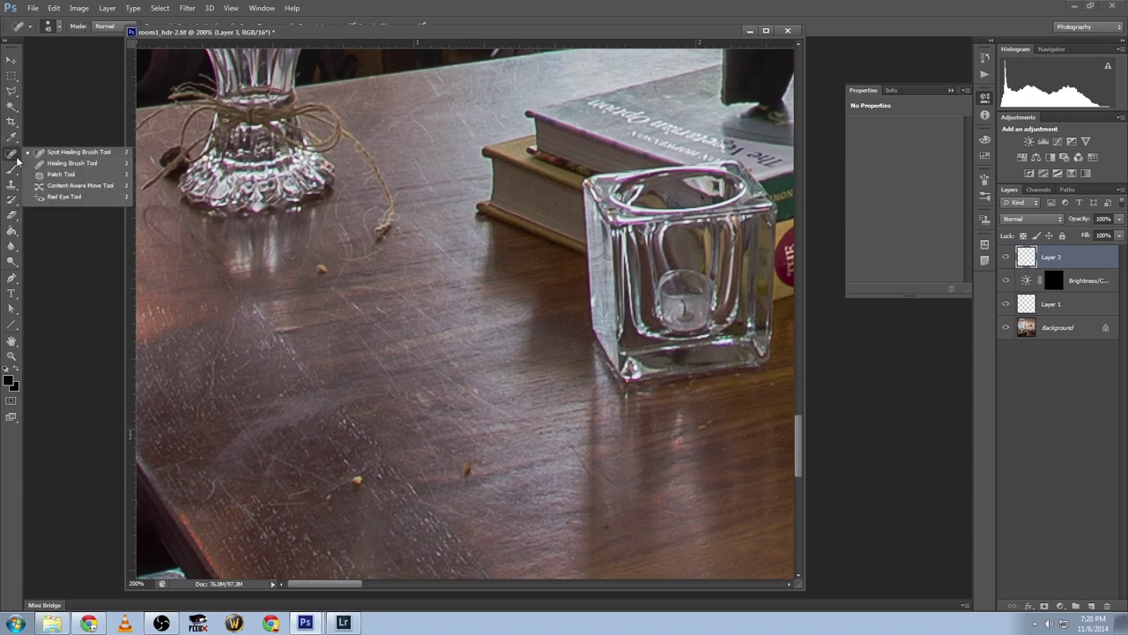
{"action": "left_click", "coordinate": [60, 162]}
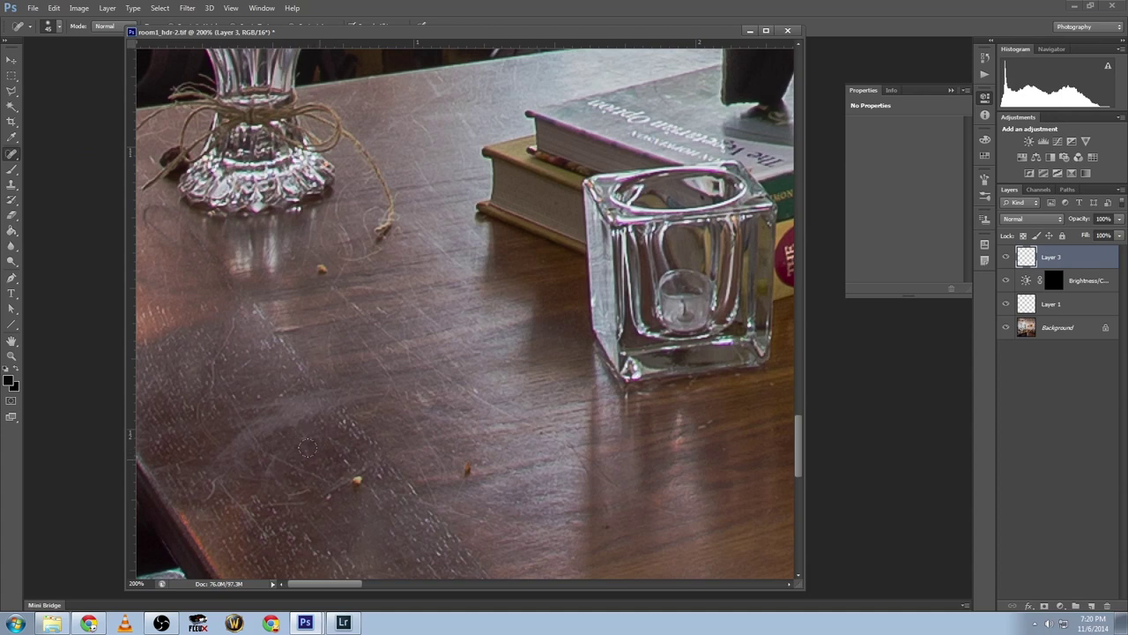
{"action": "left_click", "coordinate": [321, 458], "text": "alt"}
{"action": "left_click", "coordinate": [588, 334]}
{"action": "right_click", "coordinate": [14, 159]}
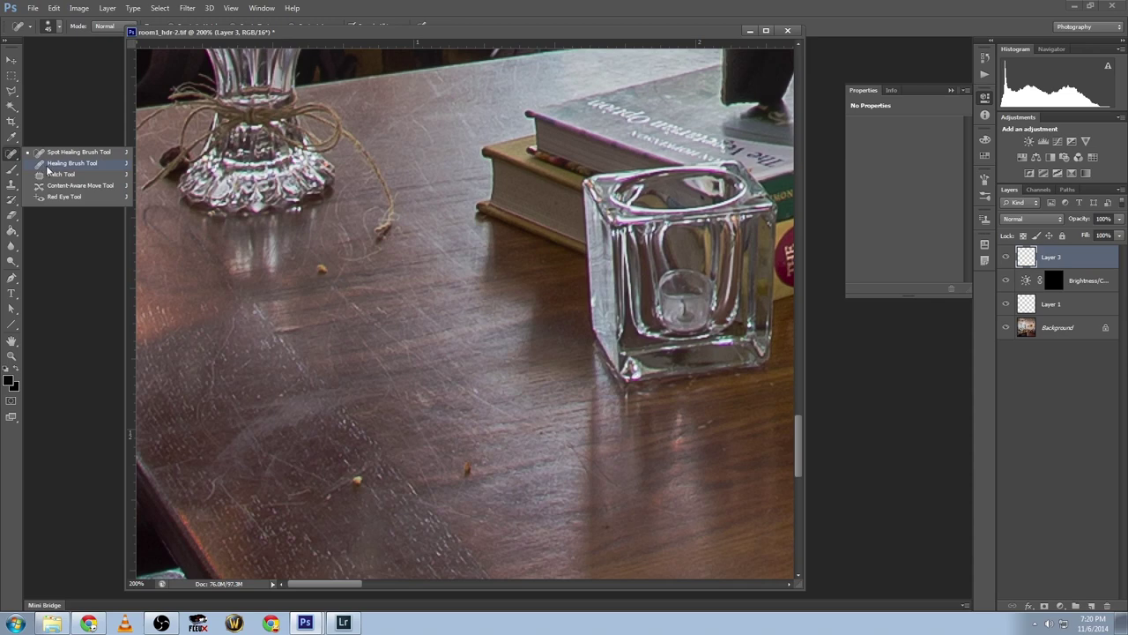
{"action": "left_click", "coordinate": [48, 167]}
{"action": "key", "text": "bracketright"}
{"action": "key", "text": "bracketright"}
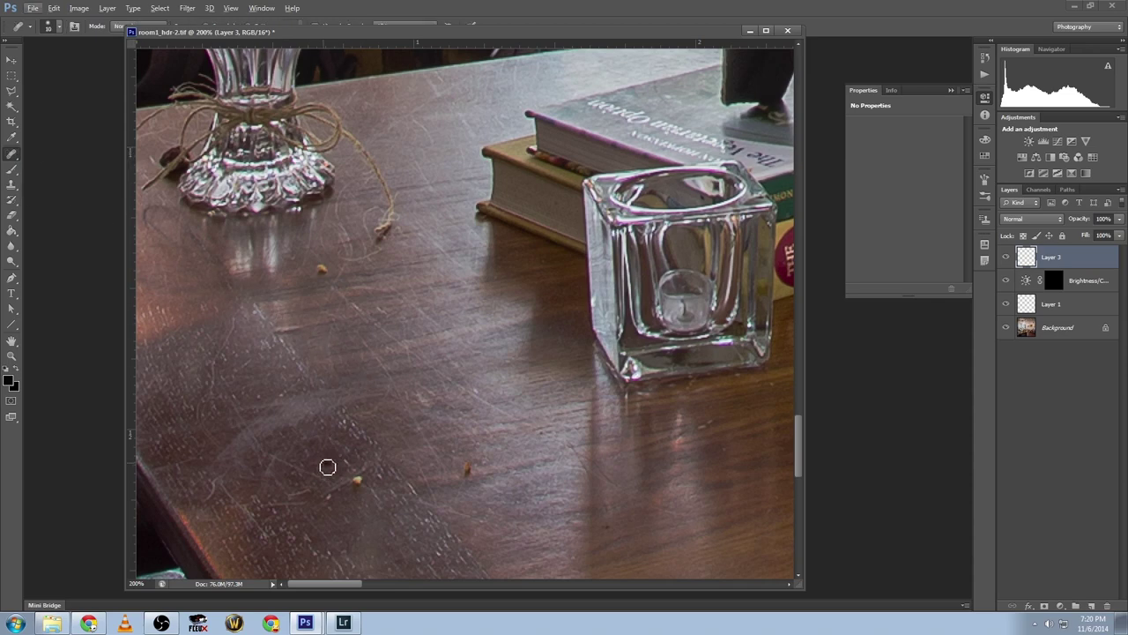
- Heal the crumbs on the tabletop, undoing one bad stroke
{"action": "left_click", "coordinate": [356, 477]}
{"action": "key", "text": "ctrl+z"}
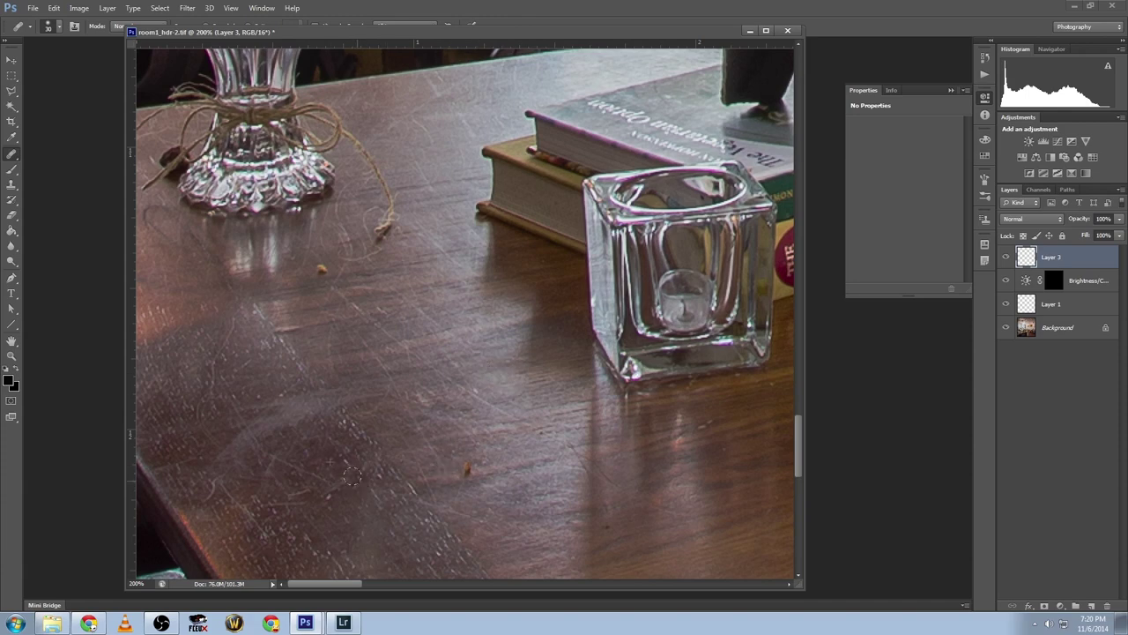
{"action": "left_click", "coordinate": [463, 459]}
{"action": "left_click_drag", "start_coordinate": [539, 306], "coordinate": [360, 270]}
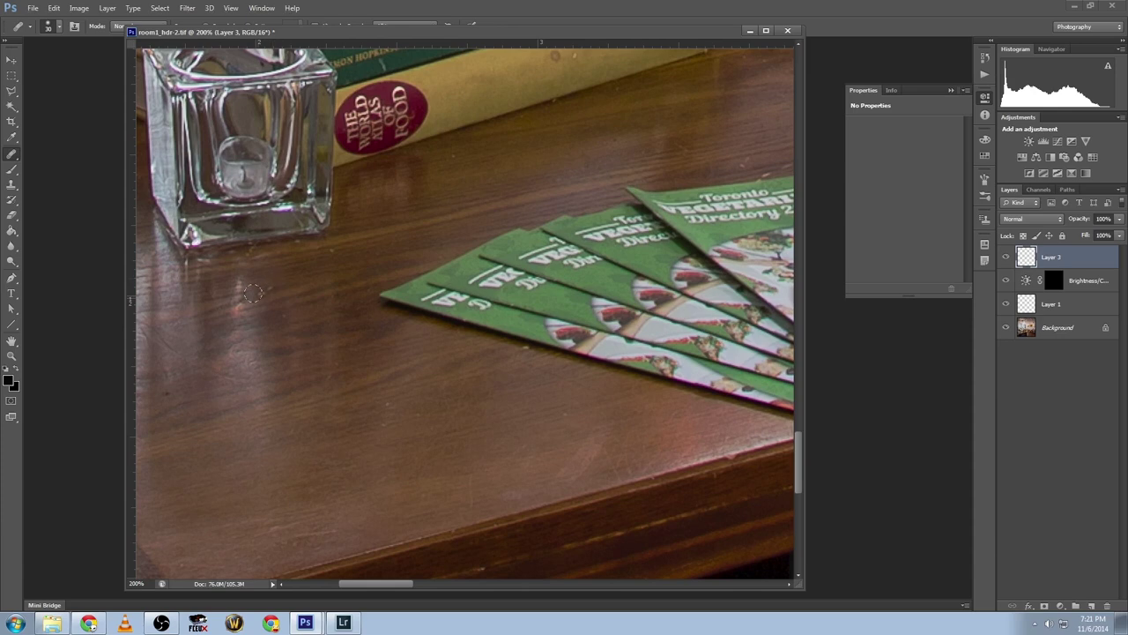
- Pan to the tabletop near the gourds and set the healing tool to size 10
{"action": "left_click_drag", "start_coordinate": [265, 295], "coordinate": [514, 165]}
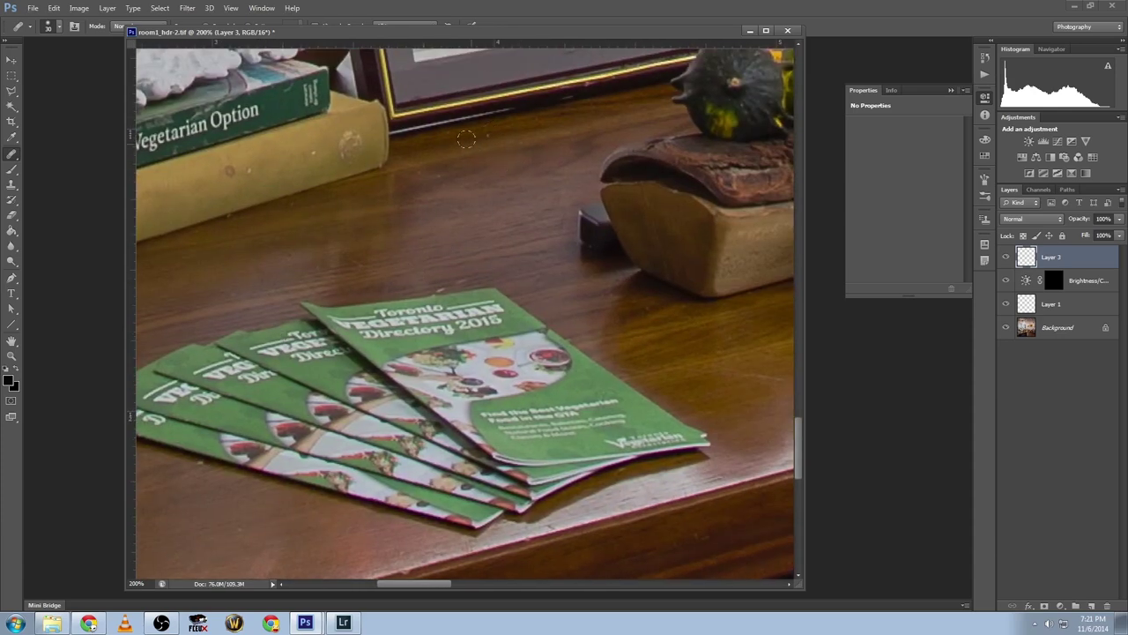
{"action": "left_click_drag", "start_coordinate": [446, 251], "coordinate": [370, 262]}
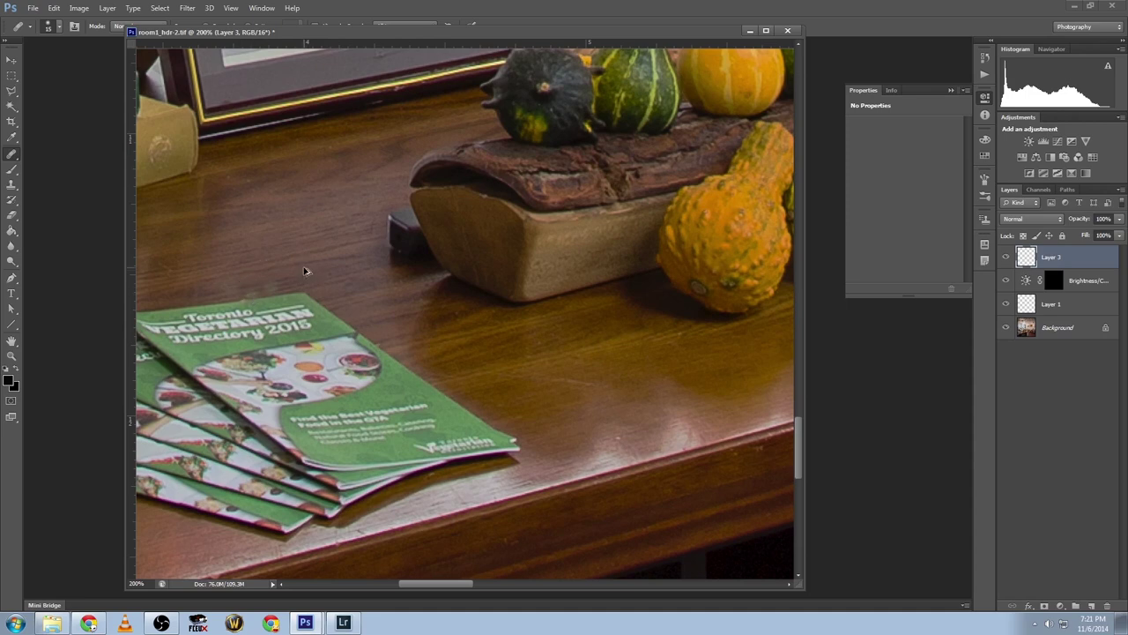
{"action": "key", "text": "bracketright"}
{"action": "key", "text": "bracketright"}
{"action": "key", "text": "bracketright"}
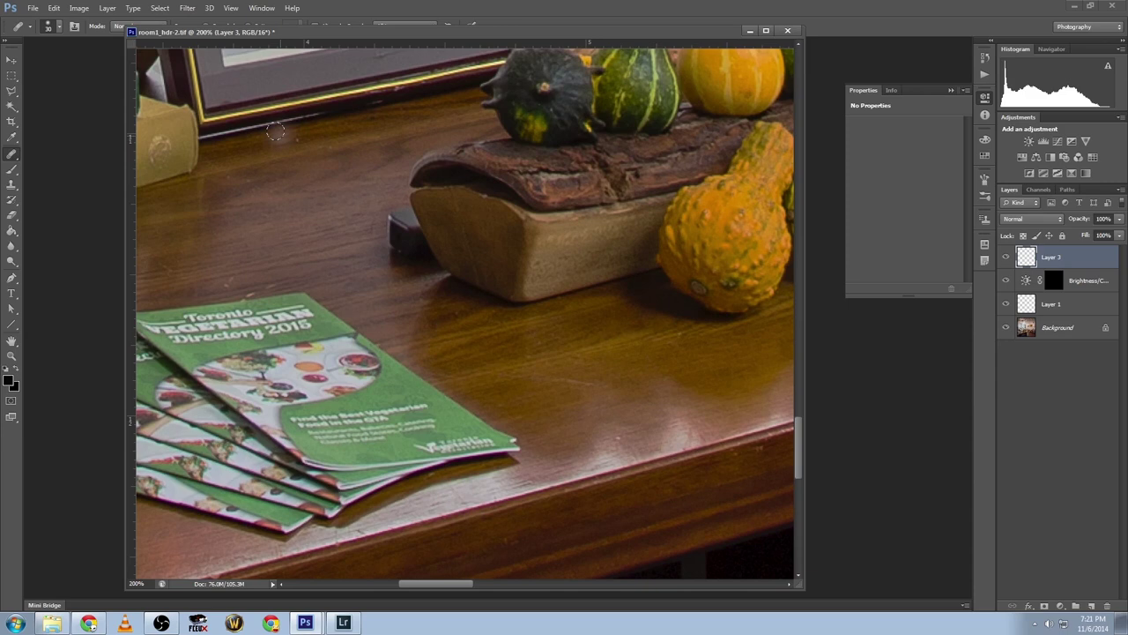
{"action": "right_click", "coordinate": [20, 156]}
{"action": "left_click", "coordinate": [46, 159]}
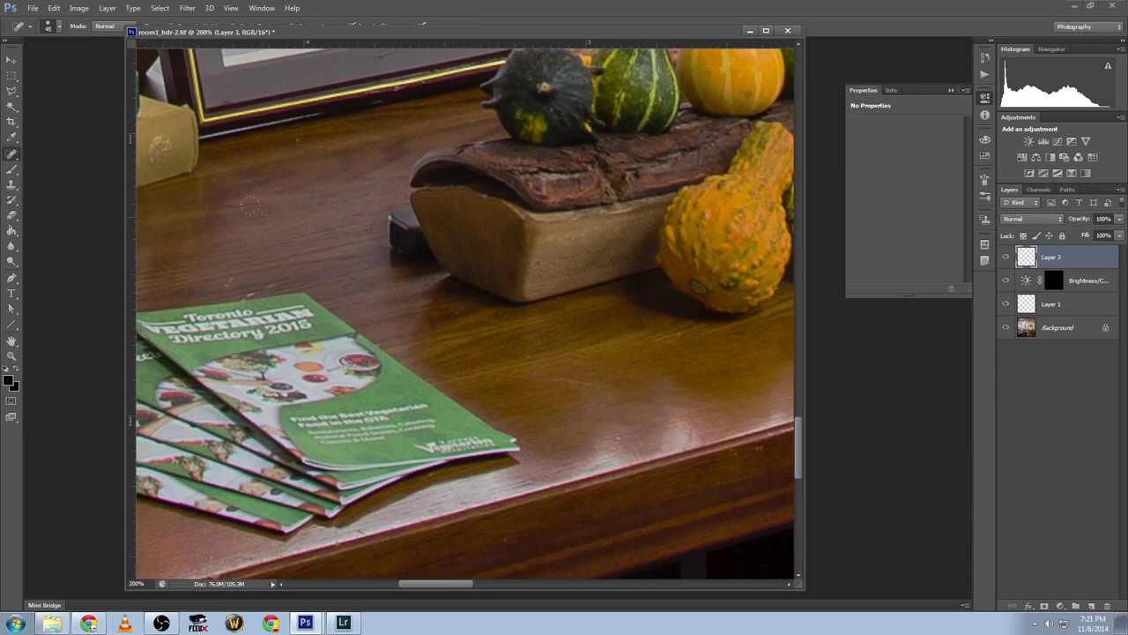
{"action": "key", "text": "bracketleft"}
{"action": "left_click", "coordinate": [291, 279]}
{"action": "left_click", "coordinate": [601, 334]}
- Retouch a streak on the tabletop, then resize the brush to 7 and zoom toward the gourds
{"action": "left_click_drag", "start_coordinate": [607, 329], "coordinate": [574, 329]}
{"action": "key", "text": "bracketleft"}
{"action": "key", "text": "bracketleft"}
{"action": "key", "text": "bracketleft"}
{"action": "key", "text": "bracketleft"}
{"action": "key", "text": "bracketright"}
{"action": "key", "text": "ctrl+minus"}
{"action": "key", "text": "ctrl+minus"}
{"action": "key", "text": "ctrl+plus"}
{"action": "key", "text": "ctrl+plus"}
{"action": "key", "text": "ctrl+plus"}
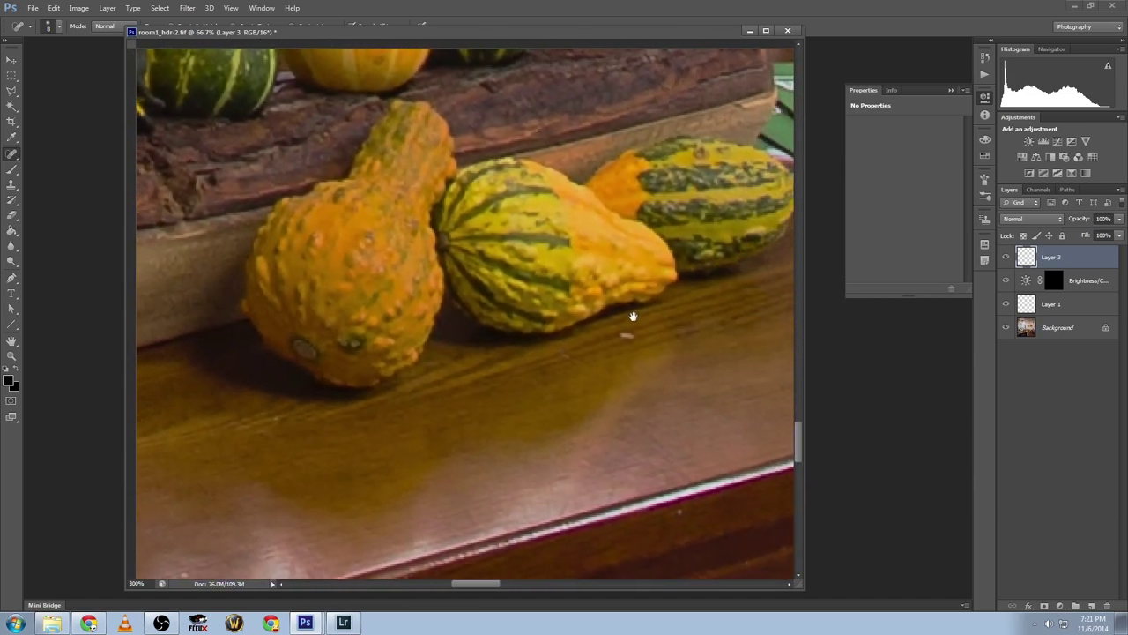
{"action": "left_click", "coordinate": [606, 337], "text": "alt"}
{"action": "left_click", "coordinate": [598, 331]}
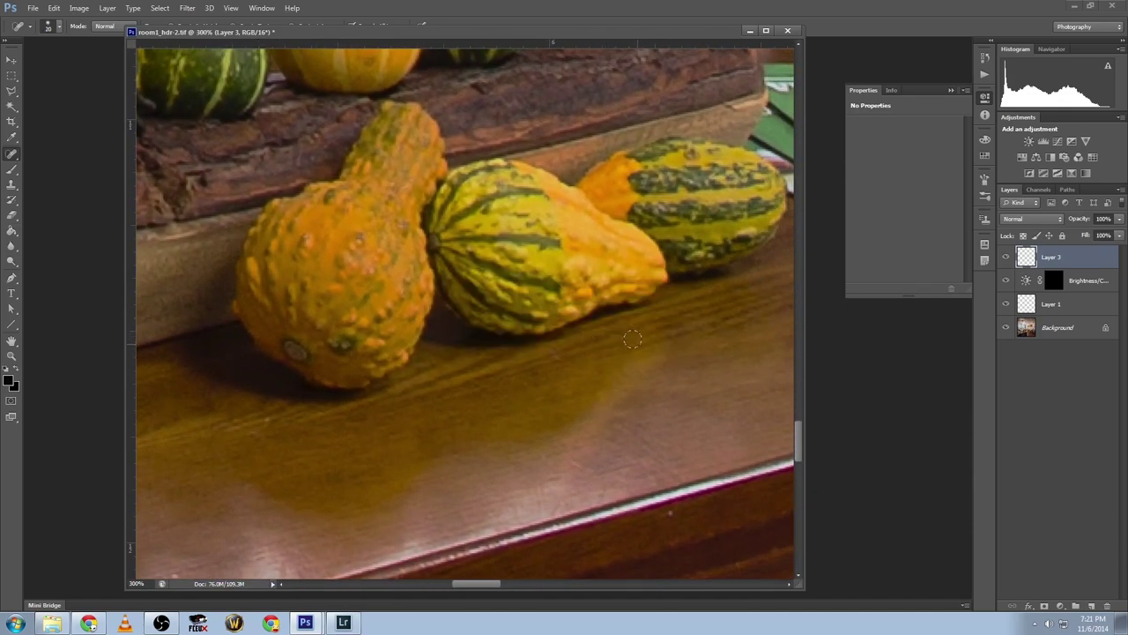
{"action": "key", "text": "ctrl+0"}
{"action": "key", "text": "ctrl+plus"}
{"action": "key", "text": "ctrl+plus"}
- Toggle Layer 3 and the Brightness/Contrast layer off and on to compare the retouching
{"action": "scroll", "coordinate": [504, 359], "scroll_direction": "down", "scroll_amount": 3}
{"action": "scroll", "coordinate": [505, 358], "scroll_direction": "left", "scroll_amount": 2}
{"action": "key", "text": "ctrl+minus"}
{"action": "key", "text": "ctrl+minus"}
{"action": "key", "text": "ctrl+minus"}
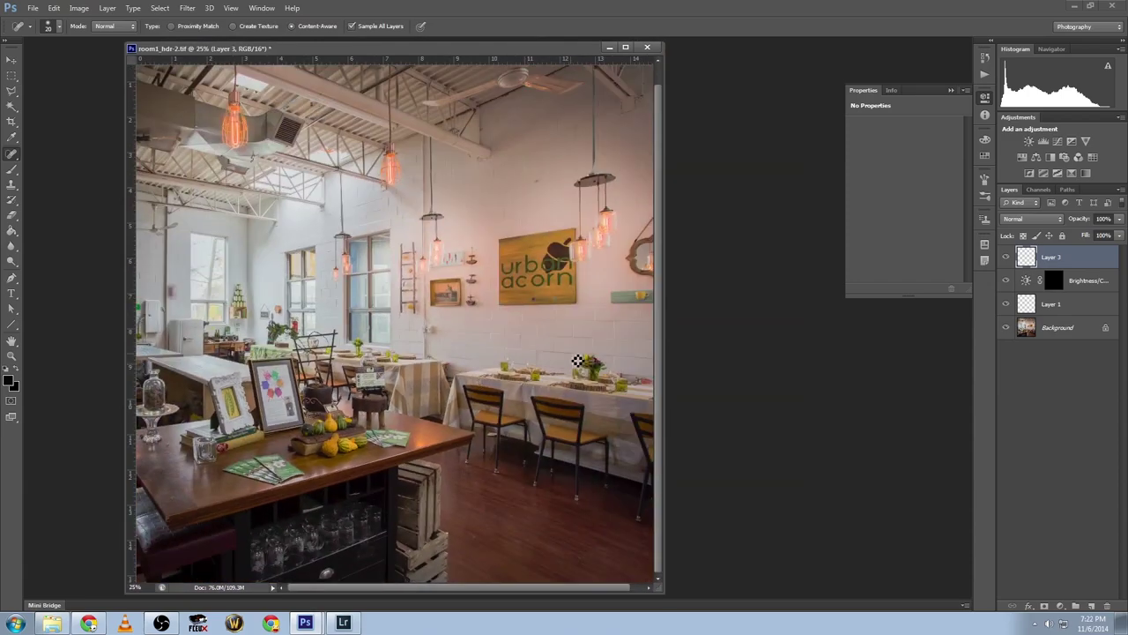
{"action": "key", "text": "ctrl+plus"}
{"action": "left_click", "coordinate": [1008, 257]}
{"action": "left_click", "coordinate": [1007, 258]}
{"action": "left_click", "coordinate": [1008, 258]}
{"action": "left_click", "coordinate": [1009, 258]}
{"action": "left_click", "coordinate": [1009, 259]}
{"action": "left_click", "coordinate": [1006, 280]}
{"action": "left_click", "coordinate": [1006, 281]}
{"action": "left_click", "coordinate": [1006, 258]}
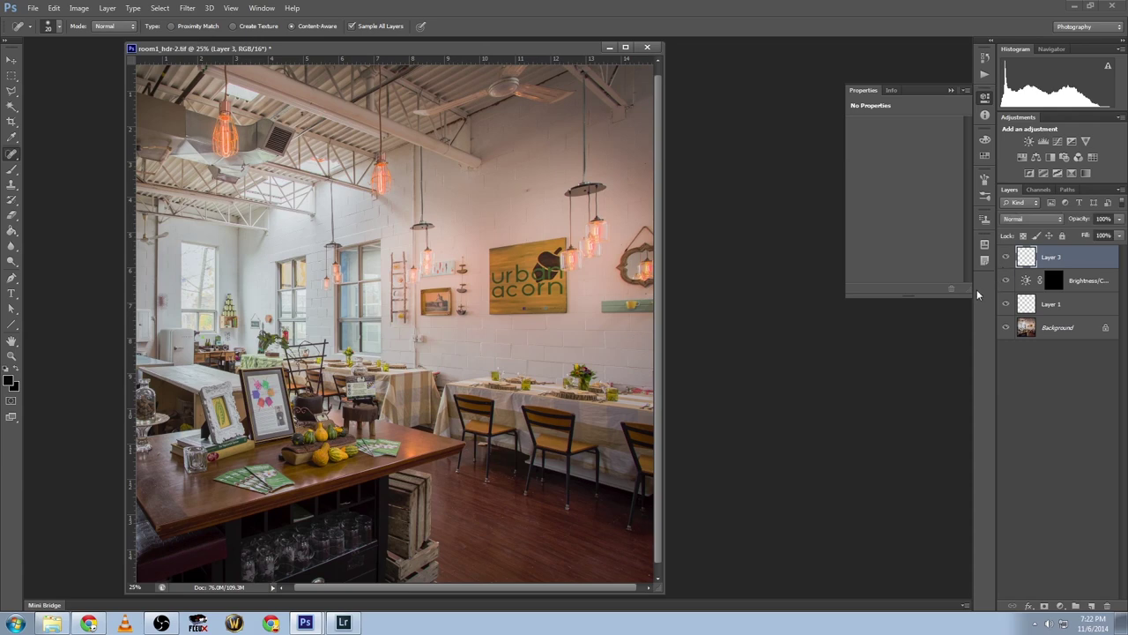
- Zoom in on the wall by the hanging lamp and switch to a size-50 Healing Brush
{"action": "scroll", "coordinate": [419, 350], "scroll_direction": "up", "scroll_amount": 2}
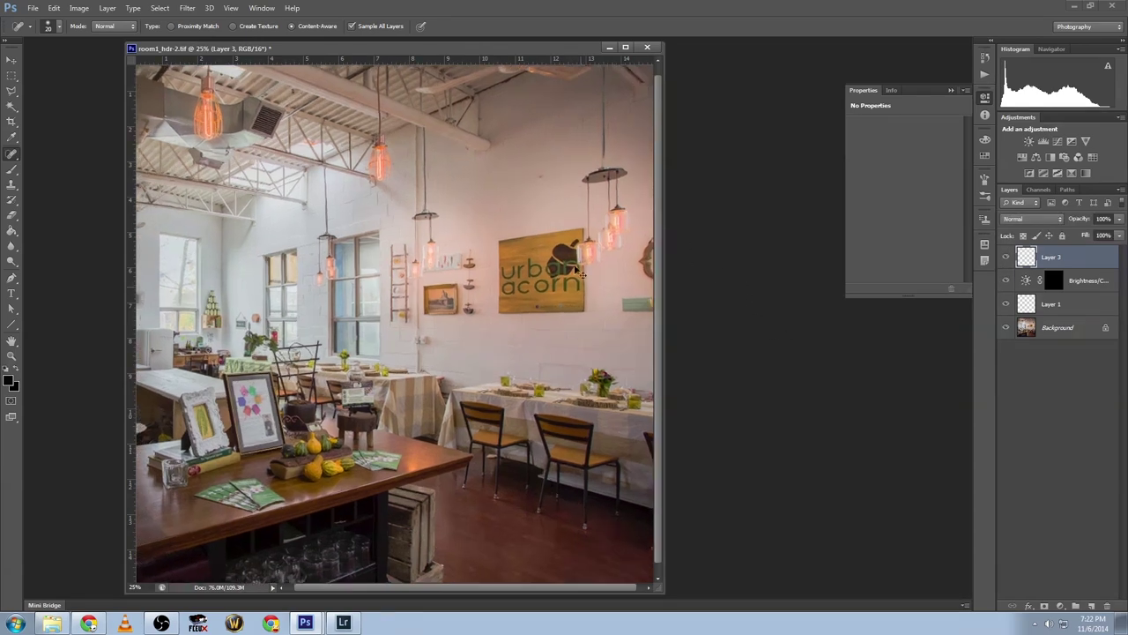
{"action": "scroll", "coordinate": [419, 350], "scroll_direction": "up", "scroll_amount": 1}
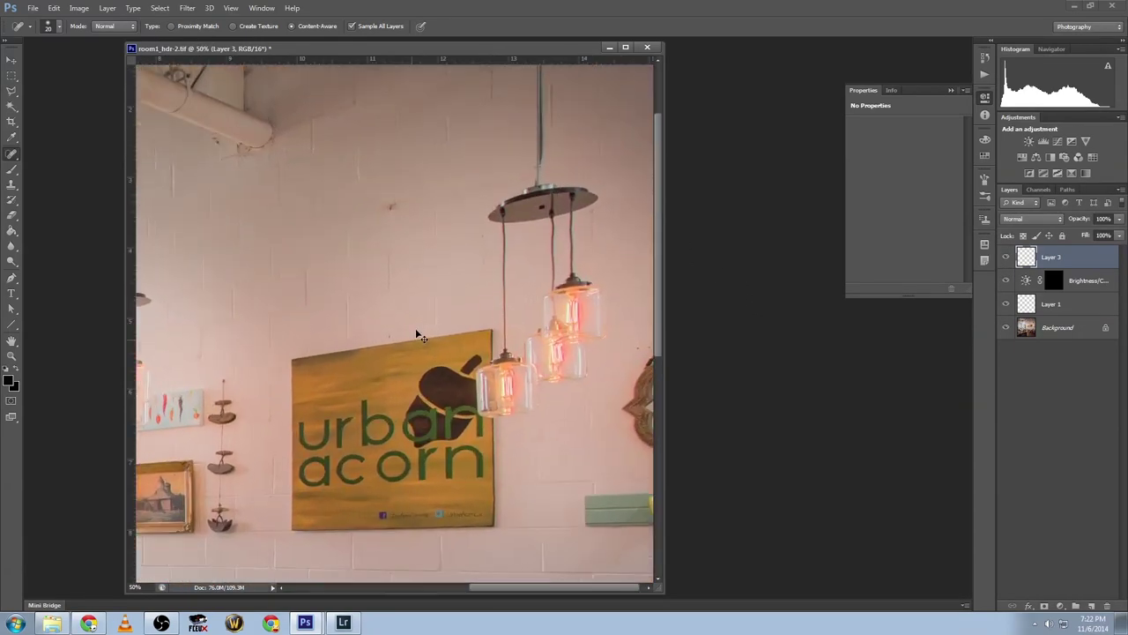
{"action": "scroll", "coordinate": [464, 265], "scroll_direction": "up", "scroll_amount": 1}
{"action": "left_click_drag", "start_coordinate": [506, 237], "coordinate": [424, 350]}
{"action": "scroll", "coordinate": [424, 351], "scroll_direction": "up", "scroll_amount": 1}
{"action": "scroll", "coordinate": [376, 321], "scroll_direction": "up", "scroll_amount": 1}
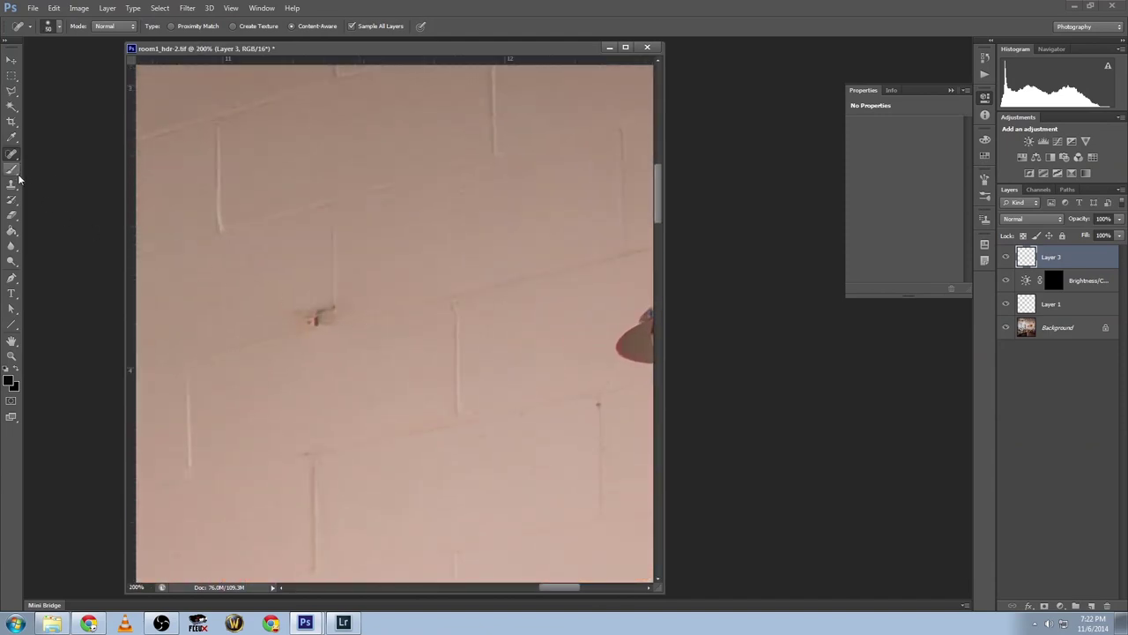
{"action": "key", "text": "bracketright"}
{"action": "left_click", "coordinate": [256, 300], "text": "alt"}
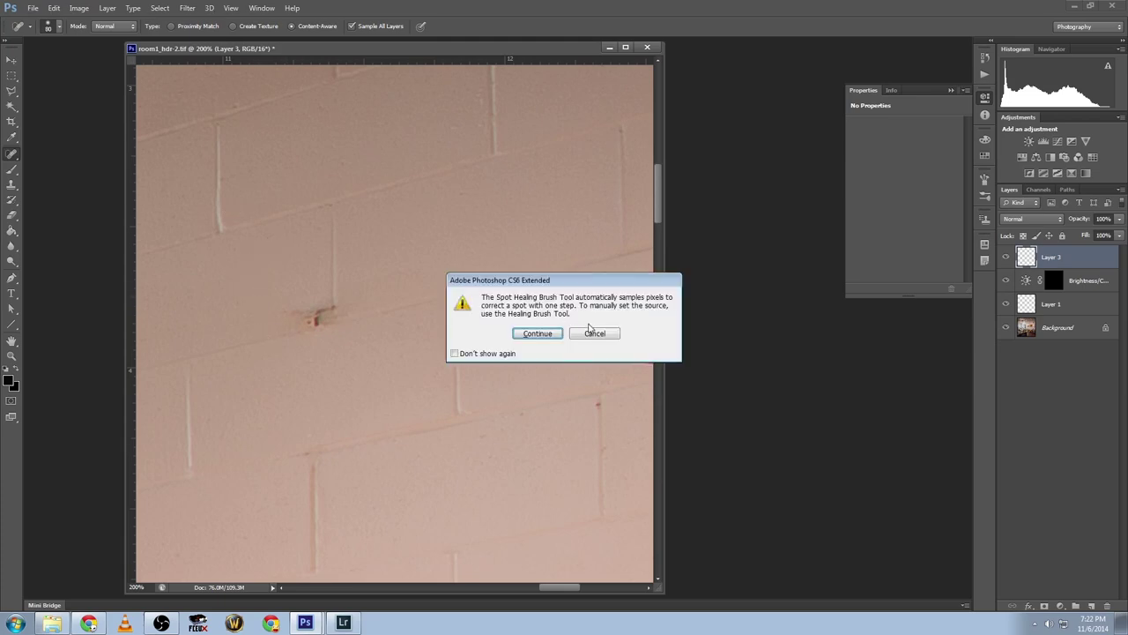
{"action": "left_click", "coordinate": [590, 331]}
{"action": "right_click", "coordinate": [6, 155]}
{"action": "left_click", "coordinate": [68, 168]}
- Sample clean wall and heal the spot beside the lamp, undoing a first attempt
{"action": "left_click", "coordinate": [254, 325], "text": "alt"}
{"action": "left_click", "coordinate": [314, 318]}
{"action": "key", "text": "ctrl+z"}
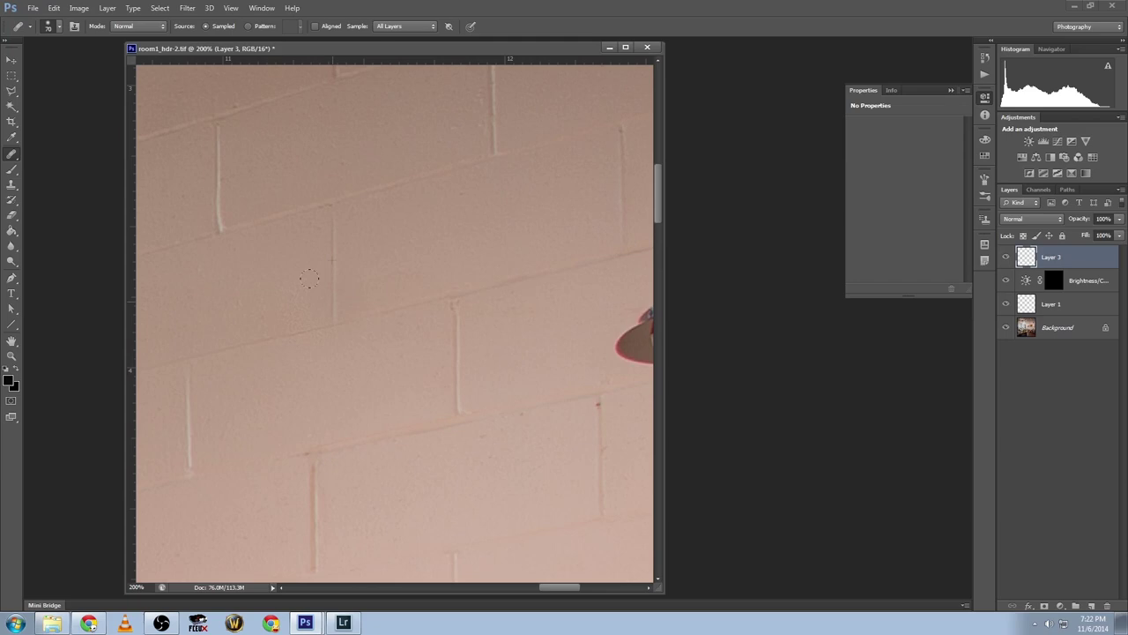
{"action": "scroll", "coordinate": [368, 292], "scroll_direction": "down", "scroll_amount": 5}
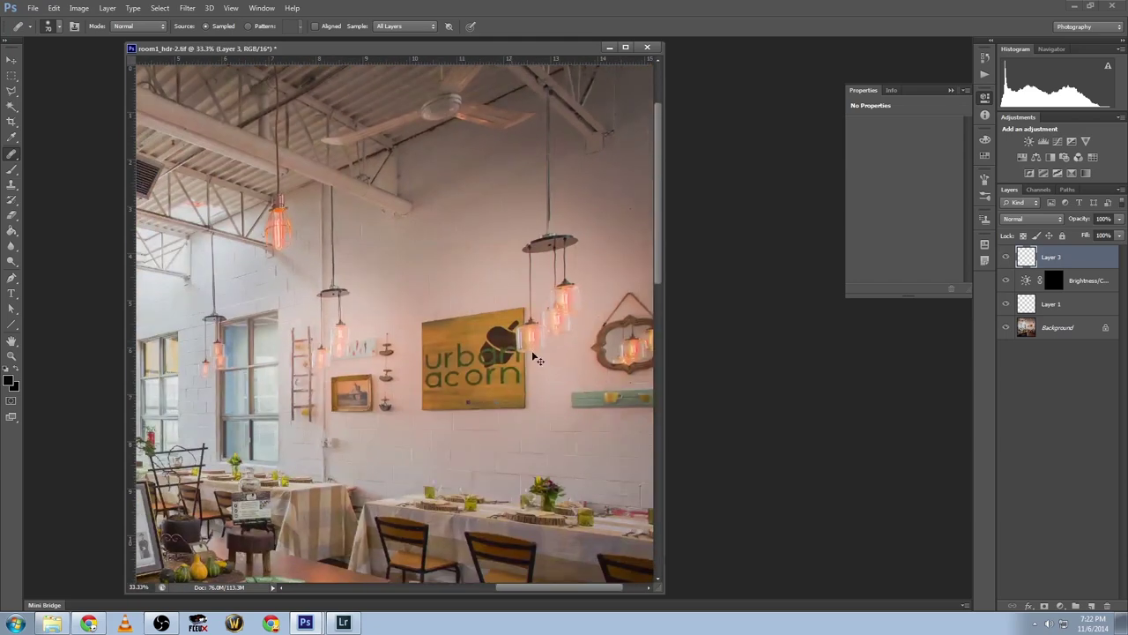
{"action": "scroll", "coordinate": [652, 210], "scroll_direction": "up", "scroll_amount": 3}
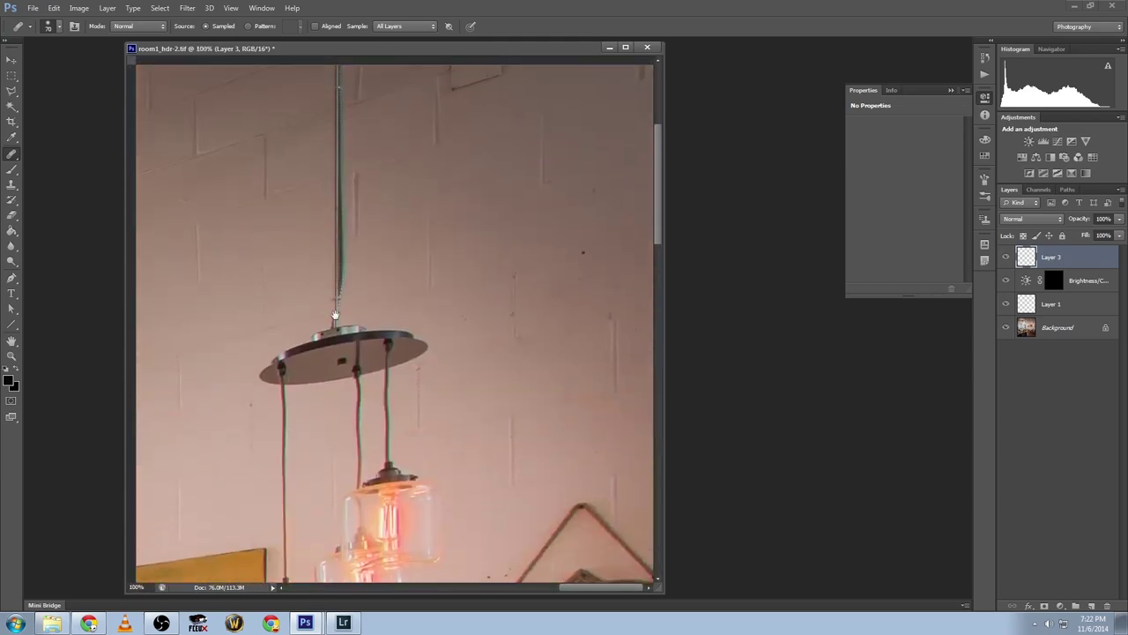
{"action": "left_click", "coordinate": [585, 316]}
{"action": "key", "text": "bracketright"}
{"action": "key", "text": "bracketright"}
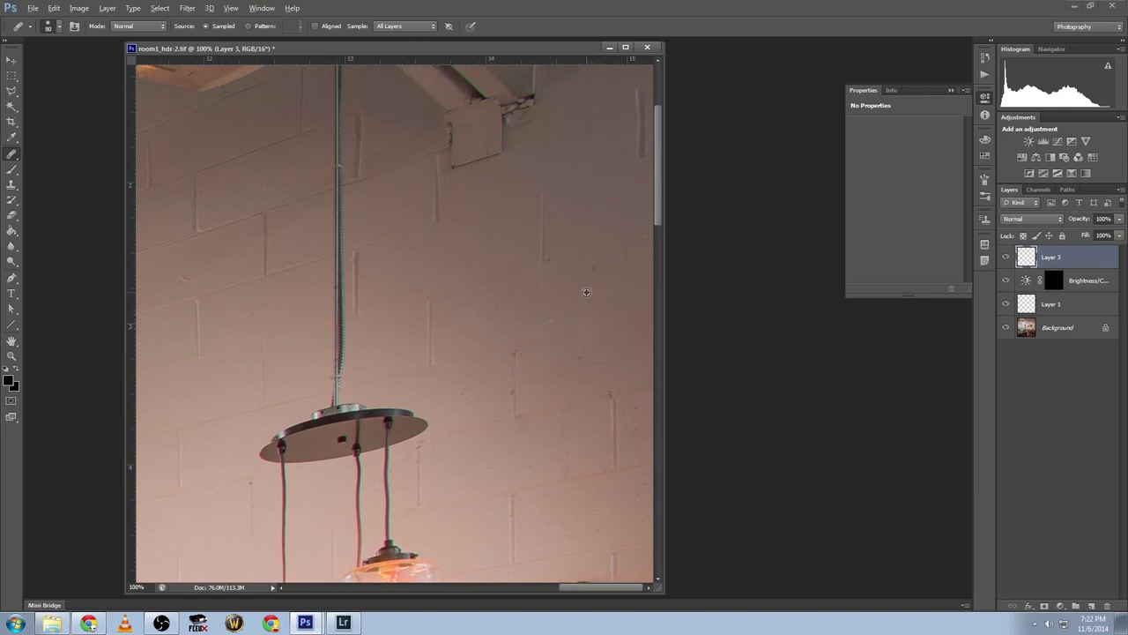
- Widen the document window and zoom in slightly on the café photo
{"action": "scroll", "coordinate": [546, 315], "scroll_direction": "down", "scroll_amount": 3}
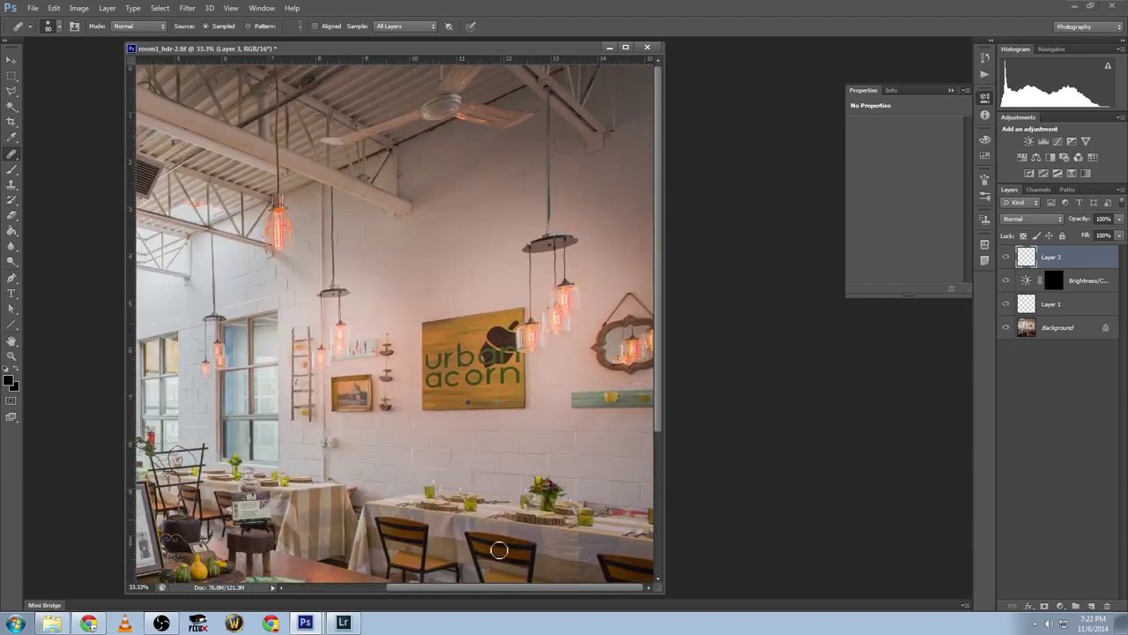
{"action": "scroll", "coordinate": [495, 464], "scroll_direction": "down", "scroll_amount": 1}
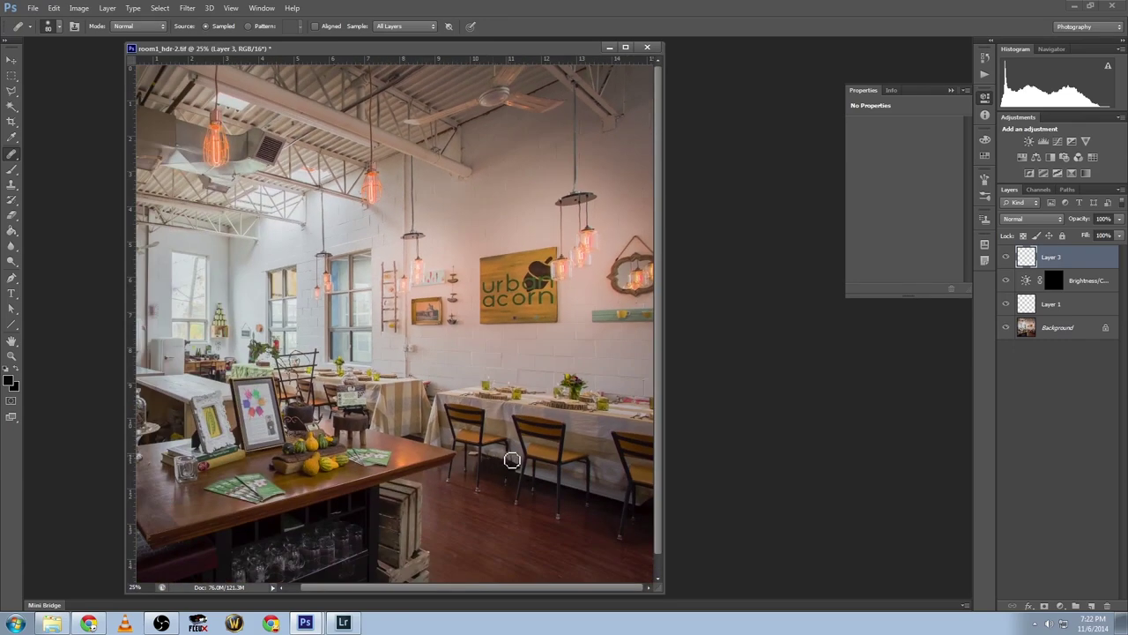
{"action": "scroll", "coordinate": [528, 503], "scroll_direction": "down", "scroll_amount": 1}
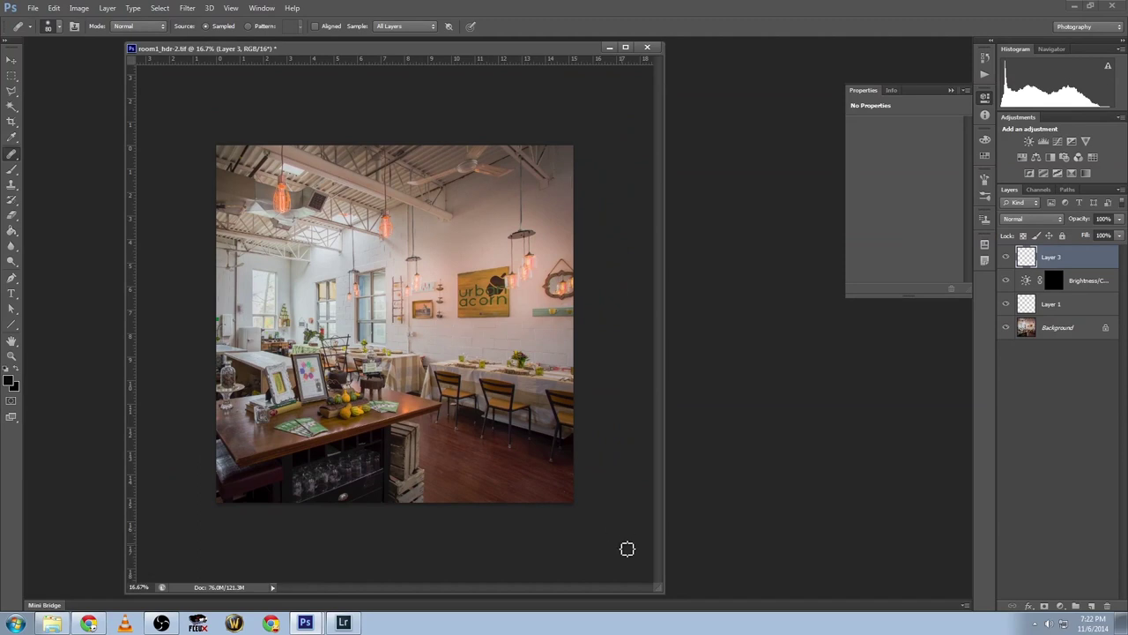
{"action": "scroll", "coordinate": [566, 520], "scroll_direction": "up", "scroll_amount": 2}
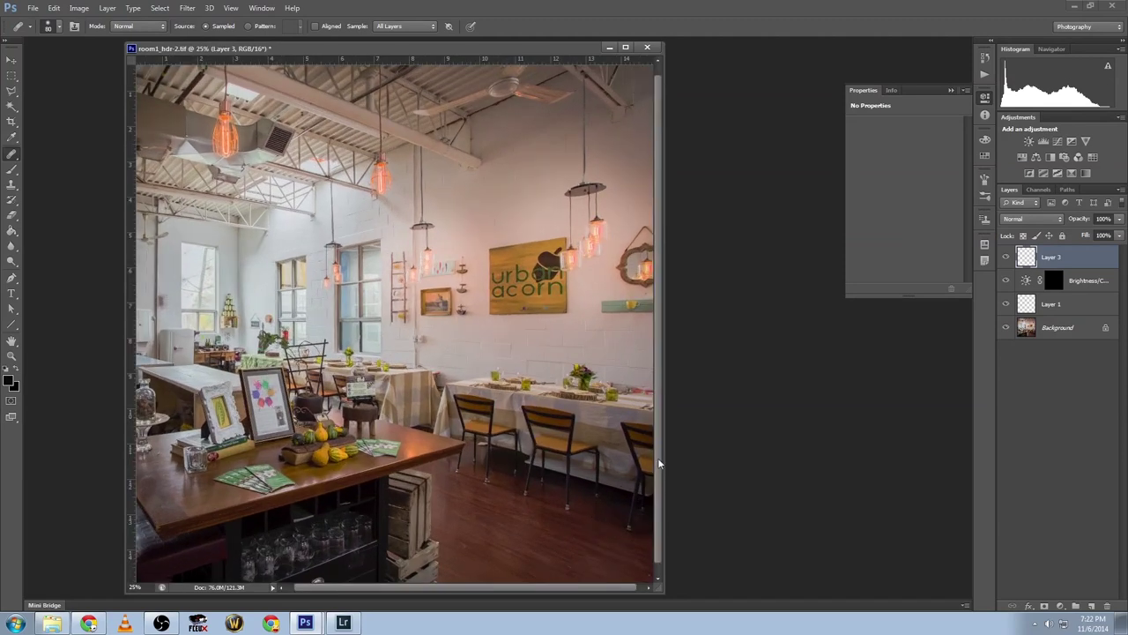
{"action": "left_click_drag", "start_coordinate": [663, 458], "coordinate": [797, 446]}
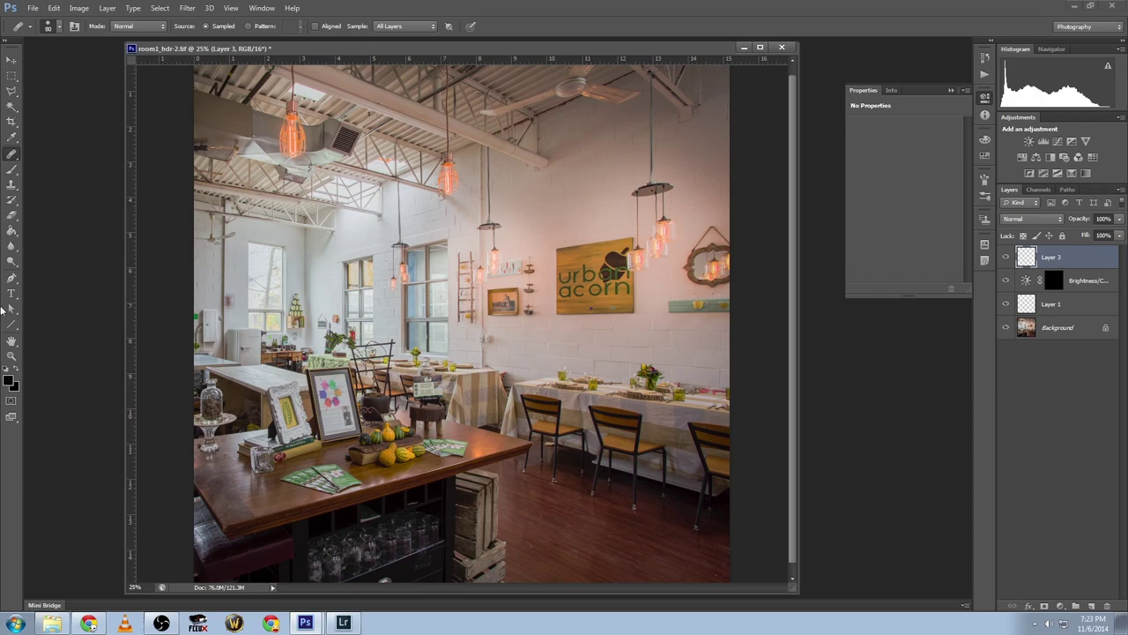
{"action": "left_click", "coordinate": [11, 355]}
{"action": "left_click", "coordinate": [196, 431]}
- Magnify the shelf behind the glass jar and draw a rectangular marquee around the yellow cloth
{"action": "left_click_drag", "start_coordinate": [192, 431], "coordinate": [224, 418]}
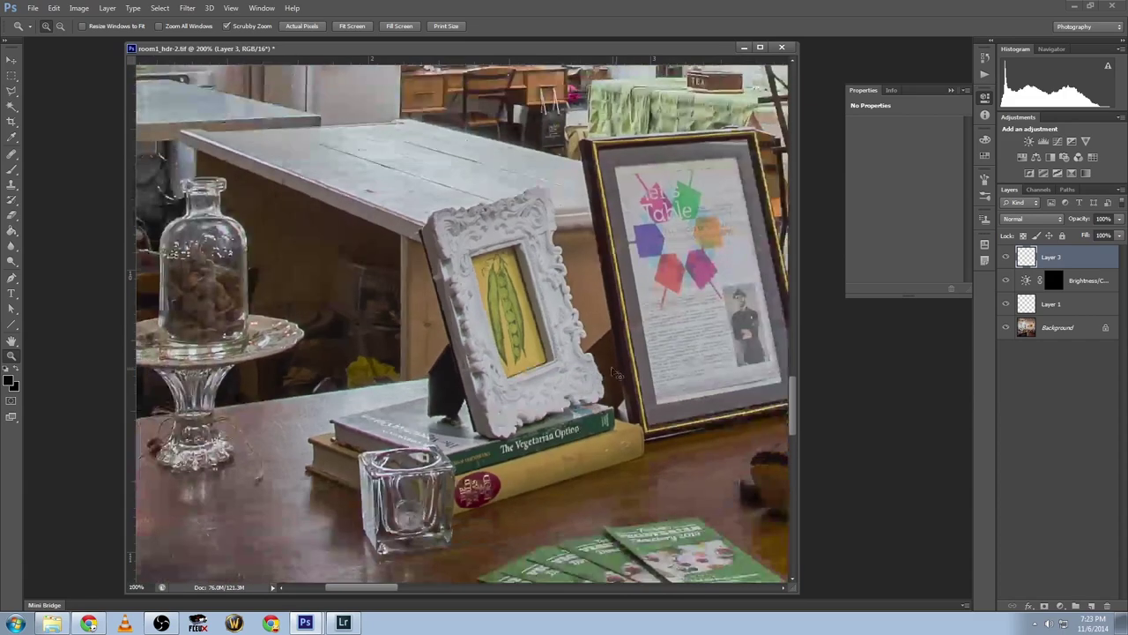
{"action": "left_click_drag", "start_coordinate": [617, 373], "coordinate": [571, 365]}
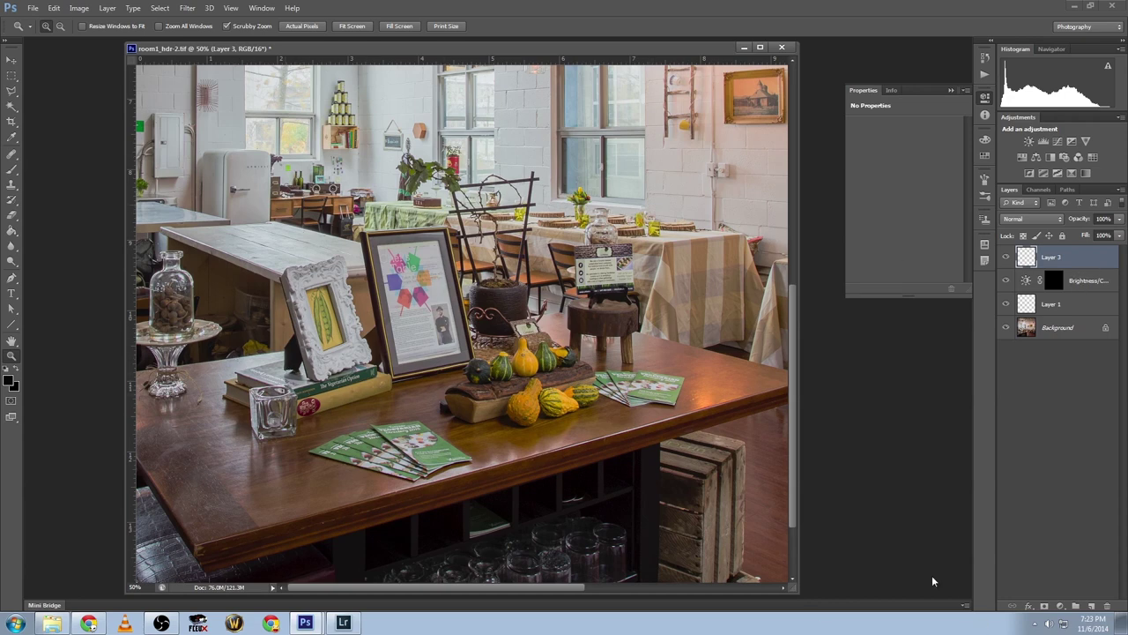
{"action": "scroll", "coordinate": [291, 438], "scroll_direction": "up", "scroll_amount": 8}
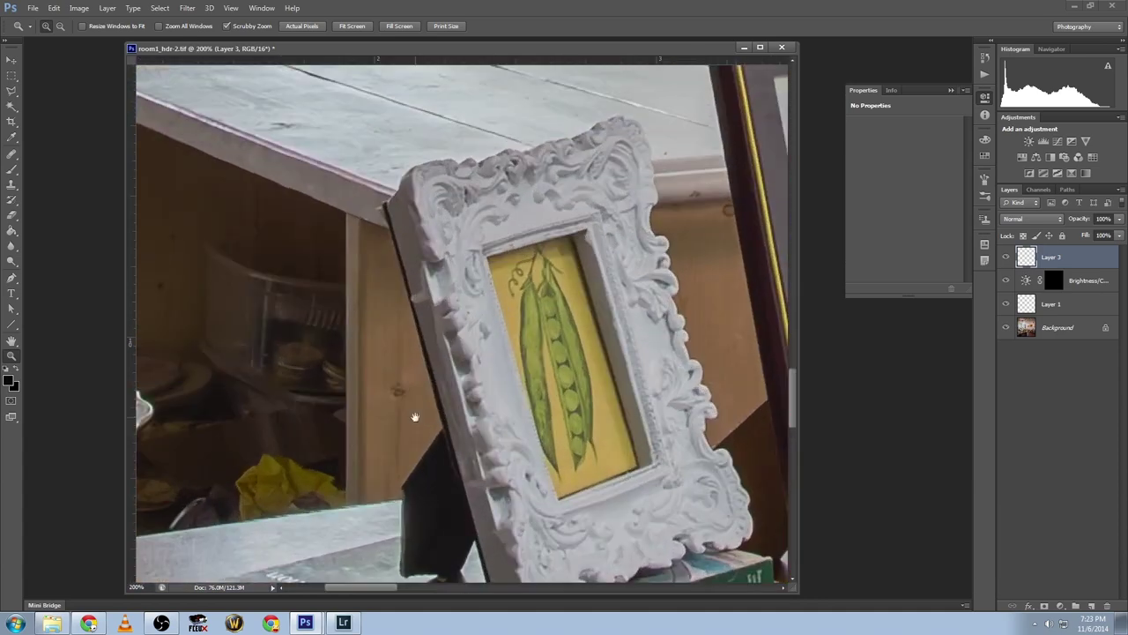
{"action": "left_click_drag", "start_coordinate": [414, 416], "coordinate": [626, 301]}
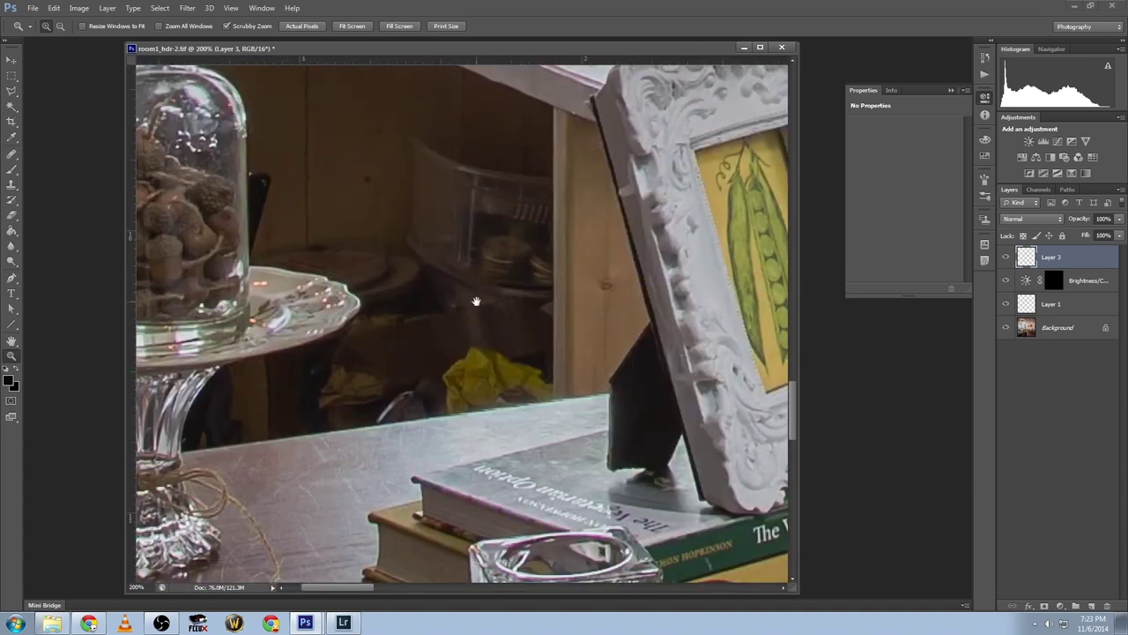
{"action": "left_click", "coordinate": [13, 76]}
{"action": "left_click_drag", "start_coordinate": [420, 327], "coordinate": [574, 426]}
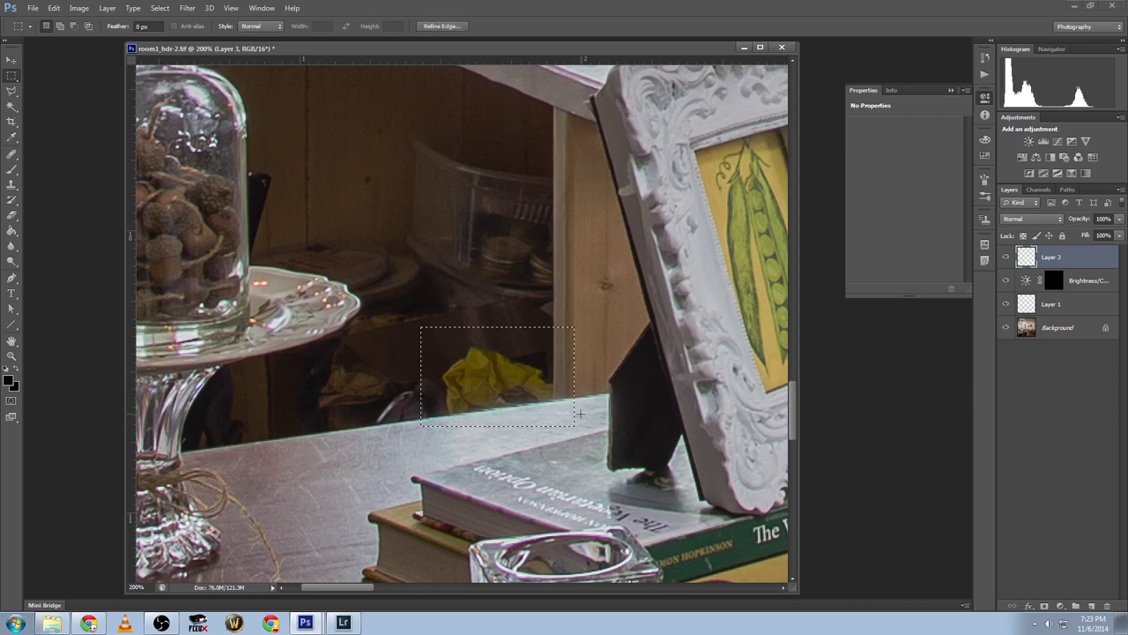
- Add a Hue/Saturation layer with Yellows saturation -90, then select its mask for brushing
{"action": "left_click", "coordinate": [1044, 606]}
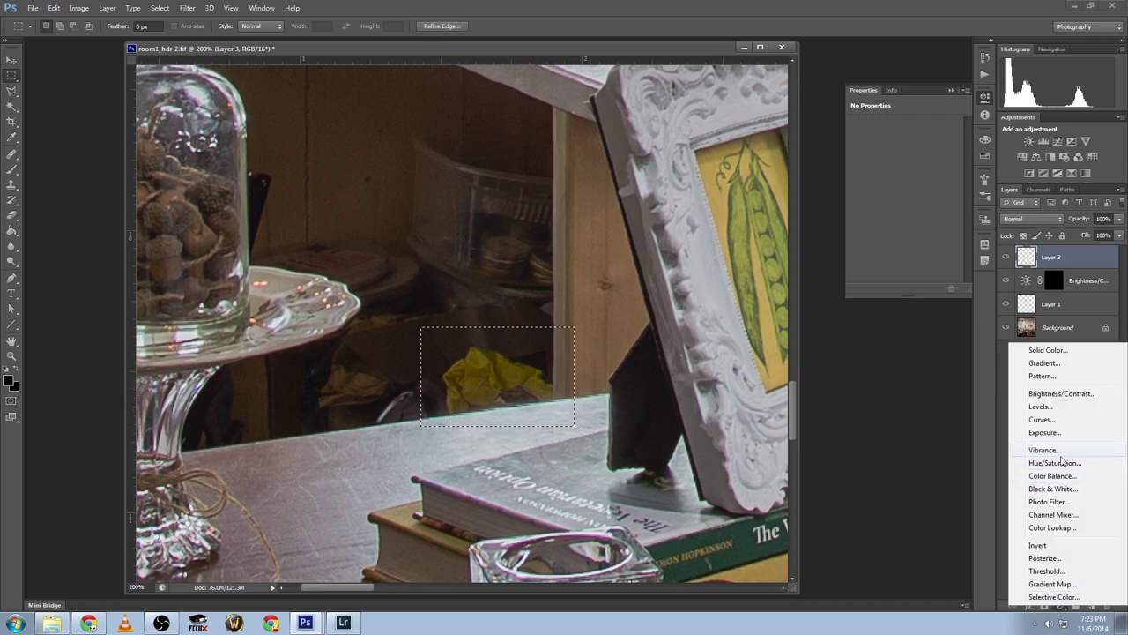
{"action": "left_click", "coordinate": [1056, 462]}
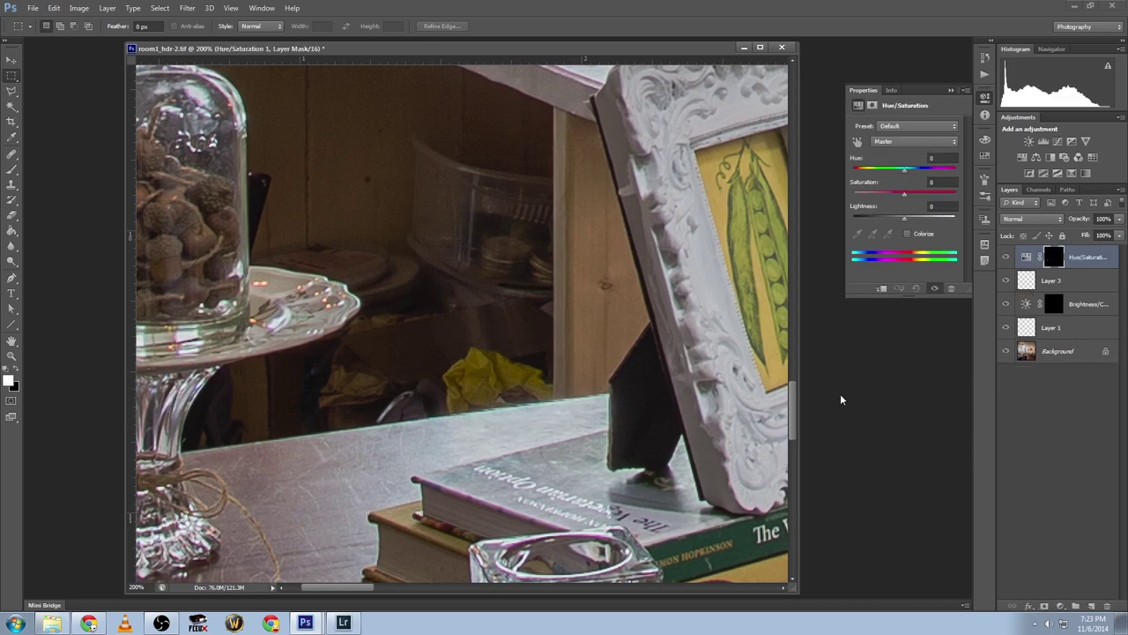
{"action": "left_click", "coordinate": [896, 141]}
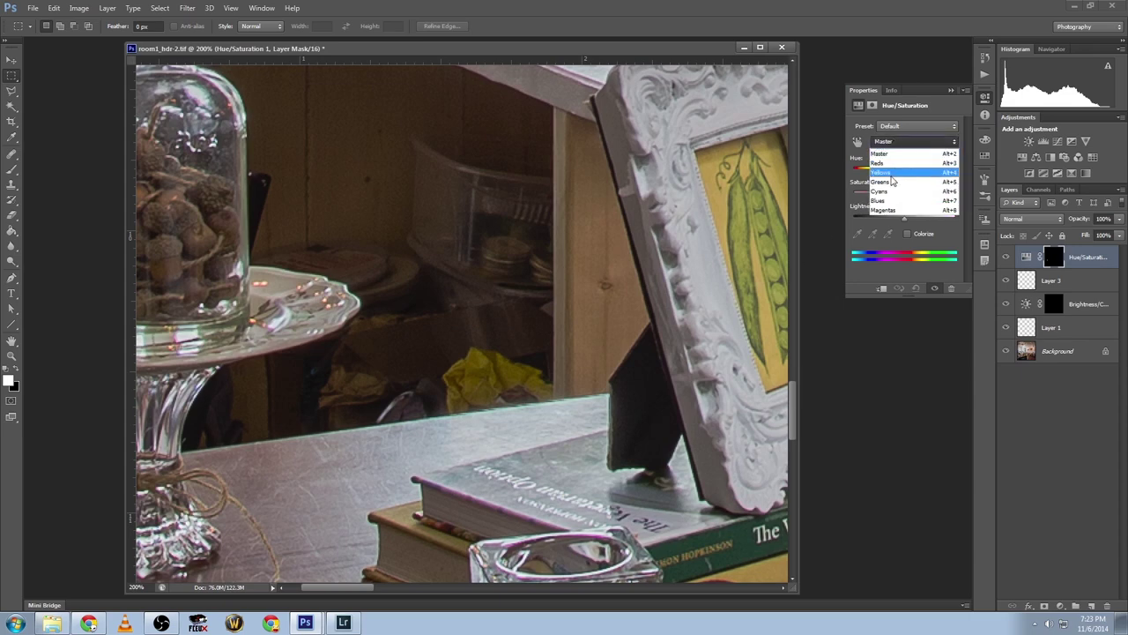
{"action": "left_click", "coordinate": [892, 164]}
{"action": "left_click_drag", "start_coordinate": [904, 191], "coordinate": [860, 200]}
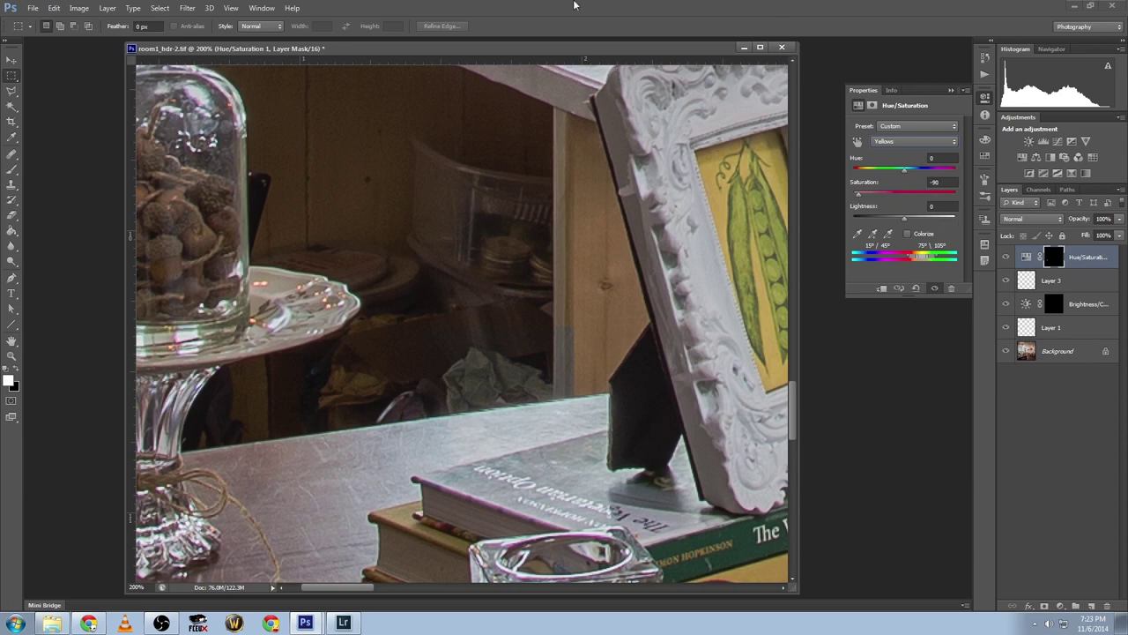
{"action": "key", "text": "ctrl+plus"}
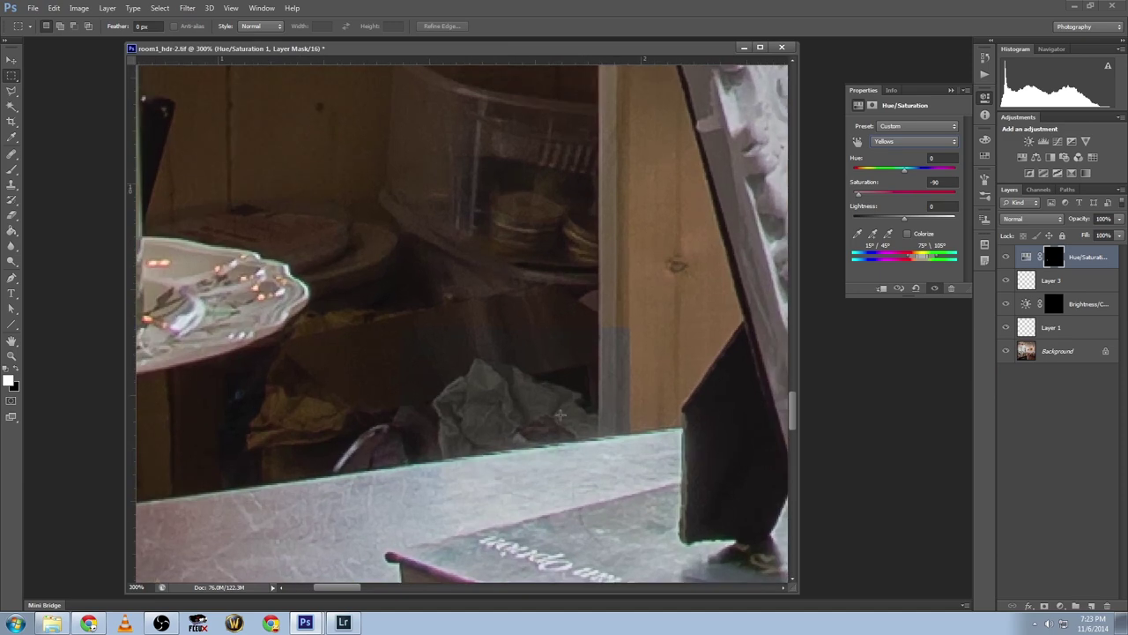
{"action": "left_click", "coordinate": [1055, 261]}
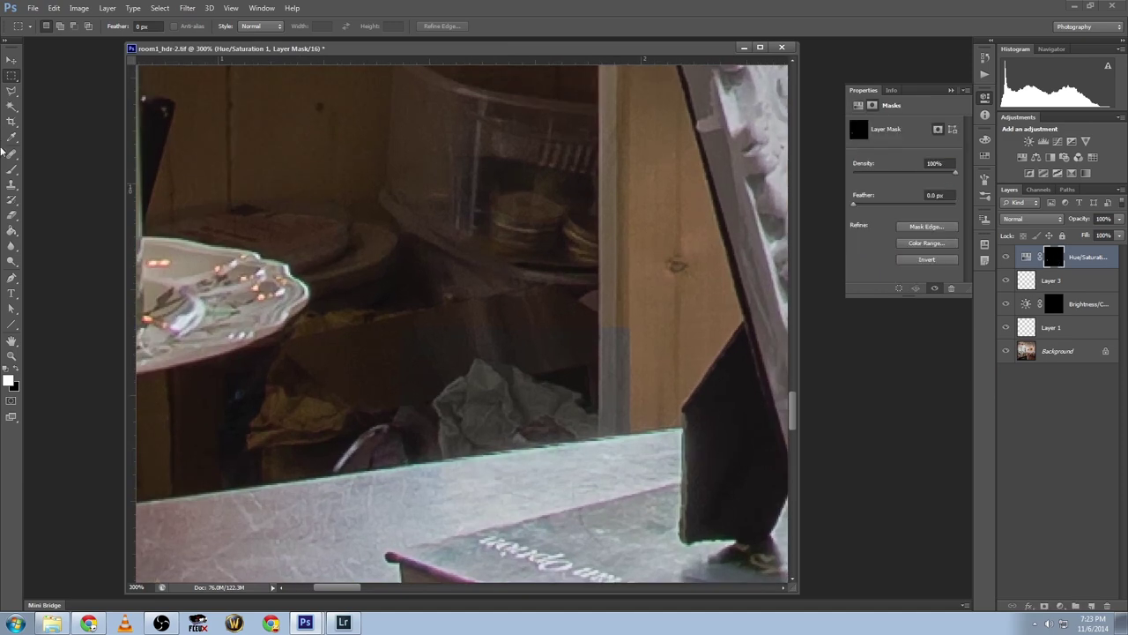
{"action": "left_click", "coordinate": [12, 169]}
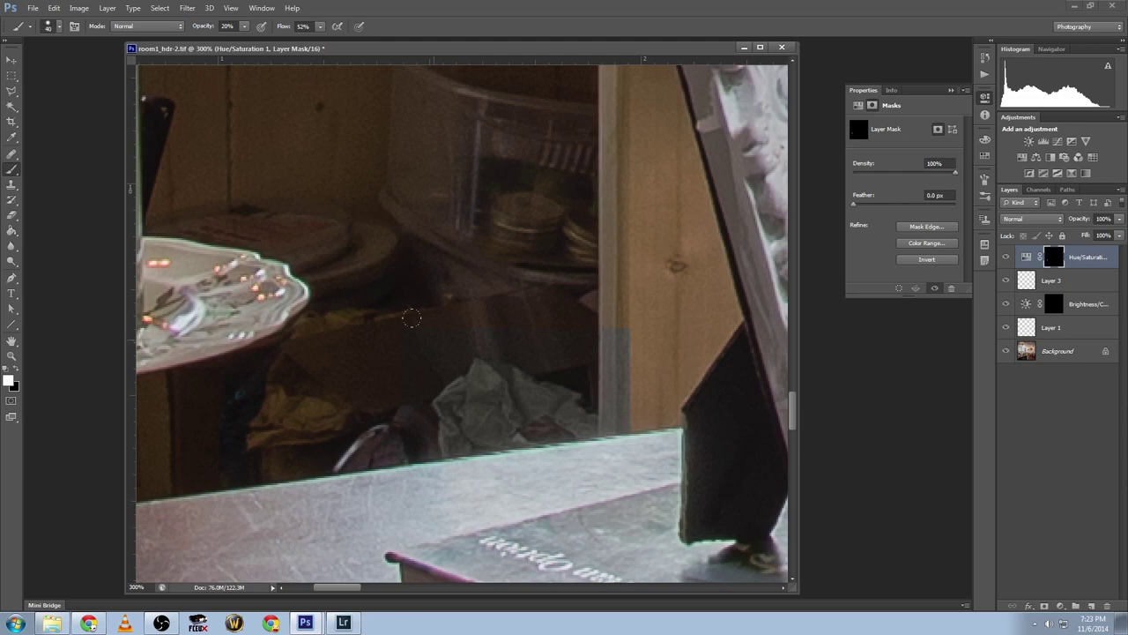
- Set a 100% opacity black brush, make it slightly smaller, and zoom out
{"action": "key", "text": "0"}
{"action": "key", "text": "x"}
{"action": "key", "text": "bracketleft"}
{"action": "scroll", "coordinate": [511, 473], "scroll_direction": "down", "scroll_amount": 7}
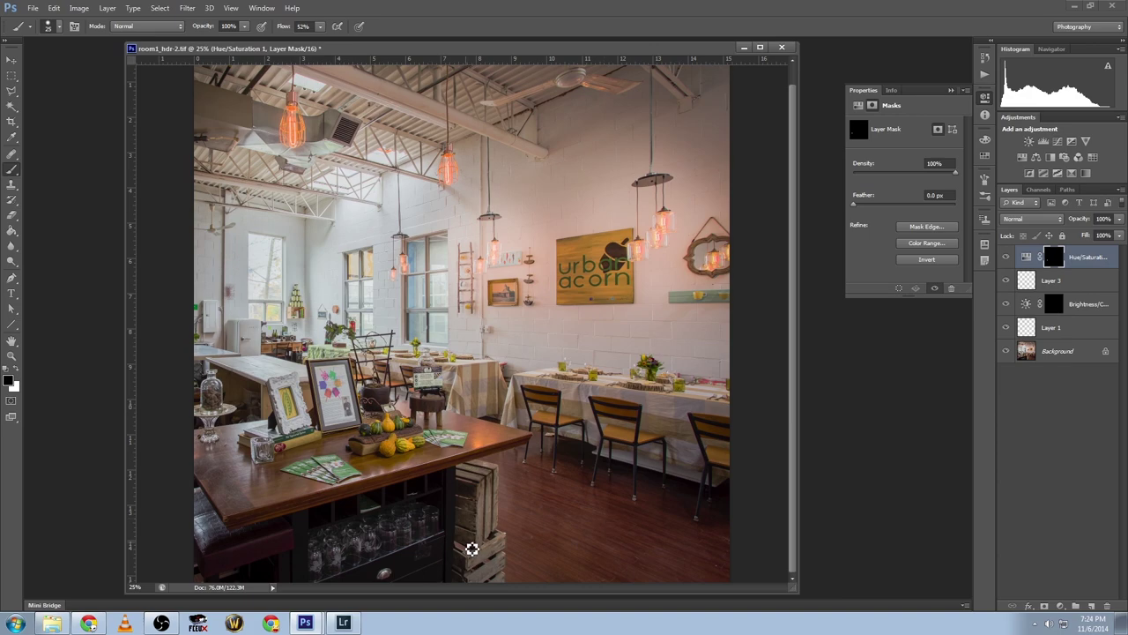
{"action": "left_click", "coordinate": [12, 355]}
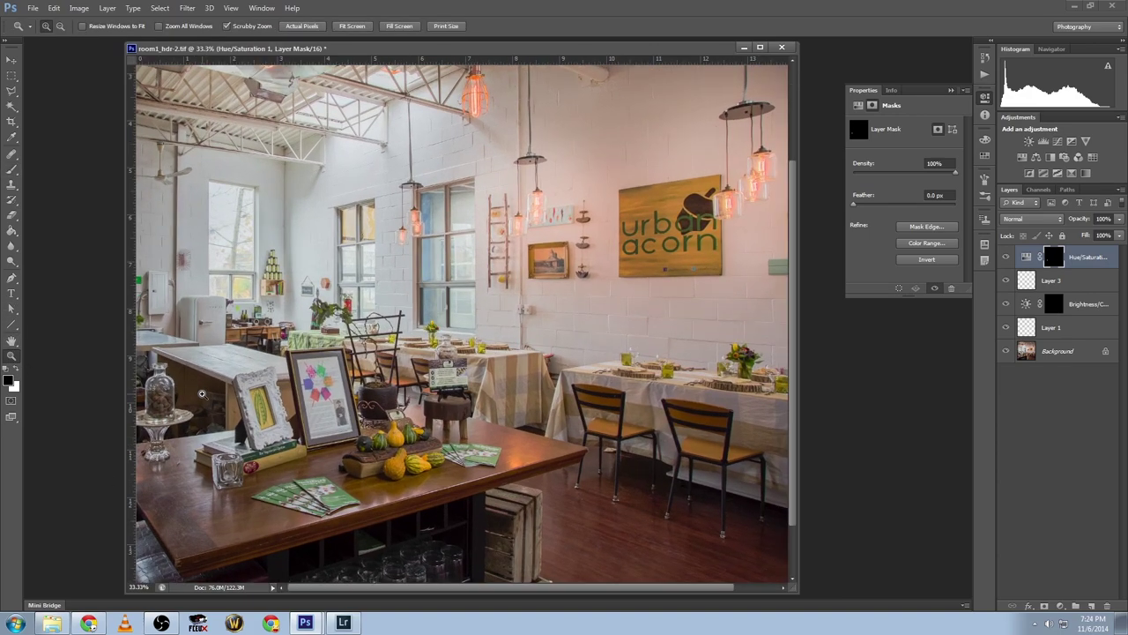
- Inspect the table and crates, zoom out to 16.7%, and move the photo's window right
{"action": "left_click", "coordinate": [201, 393]}
{"action": "left_click", "coordinate": [201, 393]}
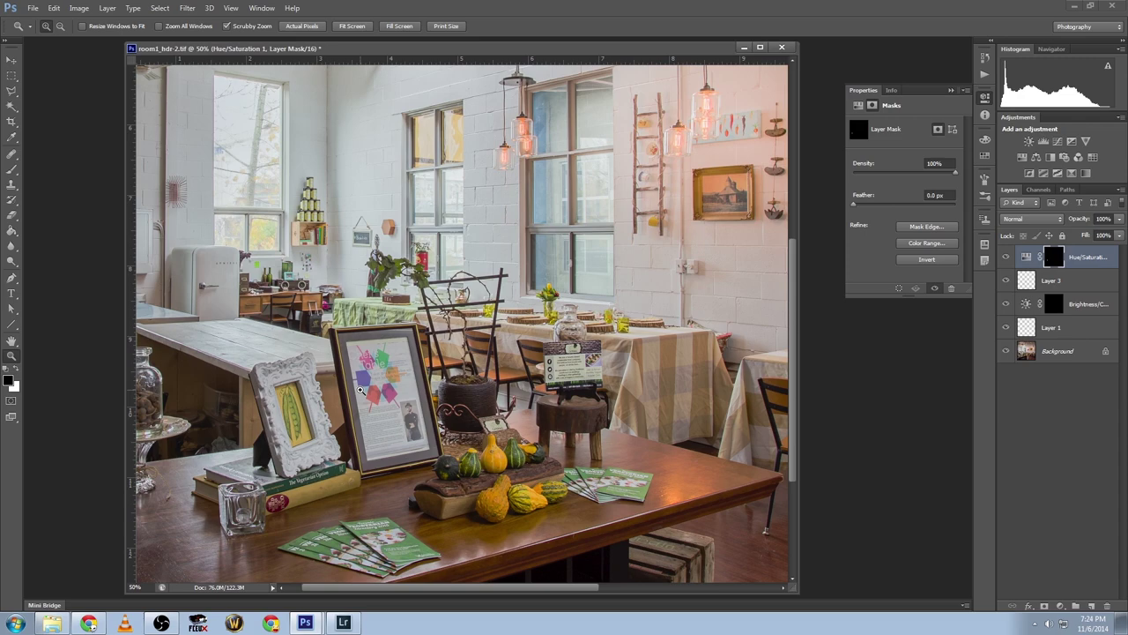
{"action": "left_click", "coordinate": [368, 399], "text": "alt"}
{"action": "left_click", "coordinate": [459, 379], "text": "alt"}
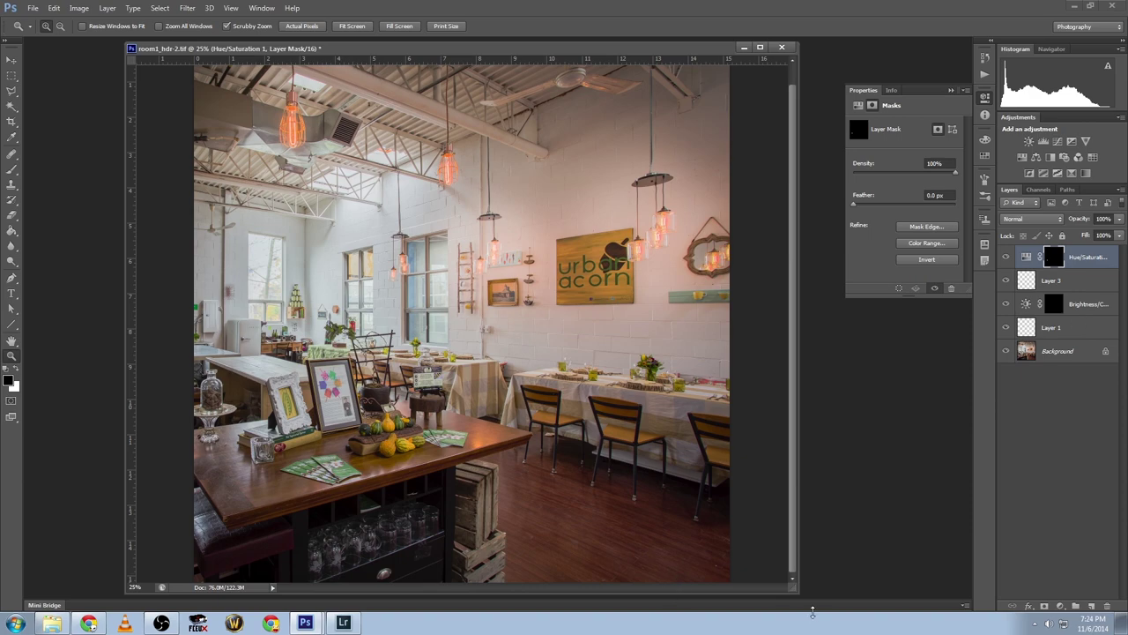
{"action": "left_click", "coordinate": [420, 571]}
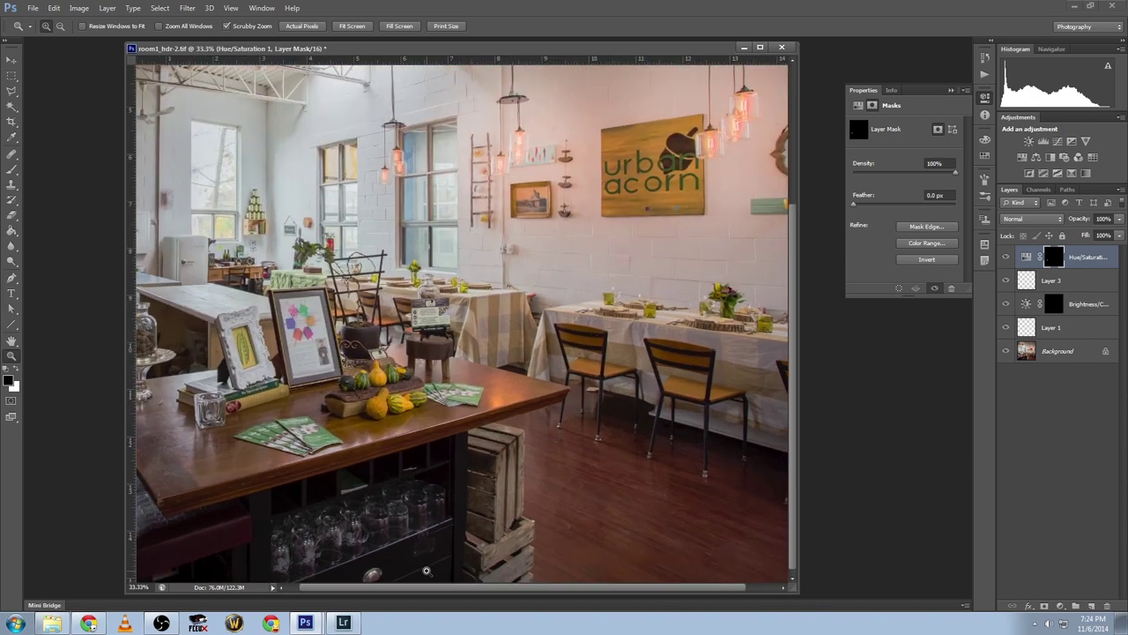
{"action": "left_click", "coordinate": [423, 556]}
{"action": "left_click", "coordinate": [412, 554]}
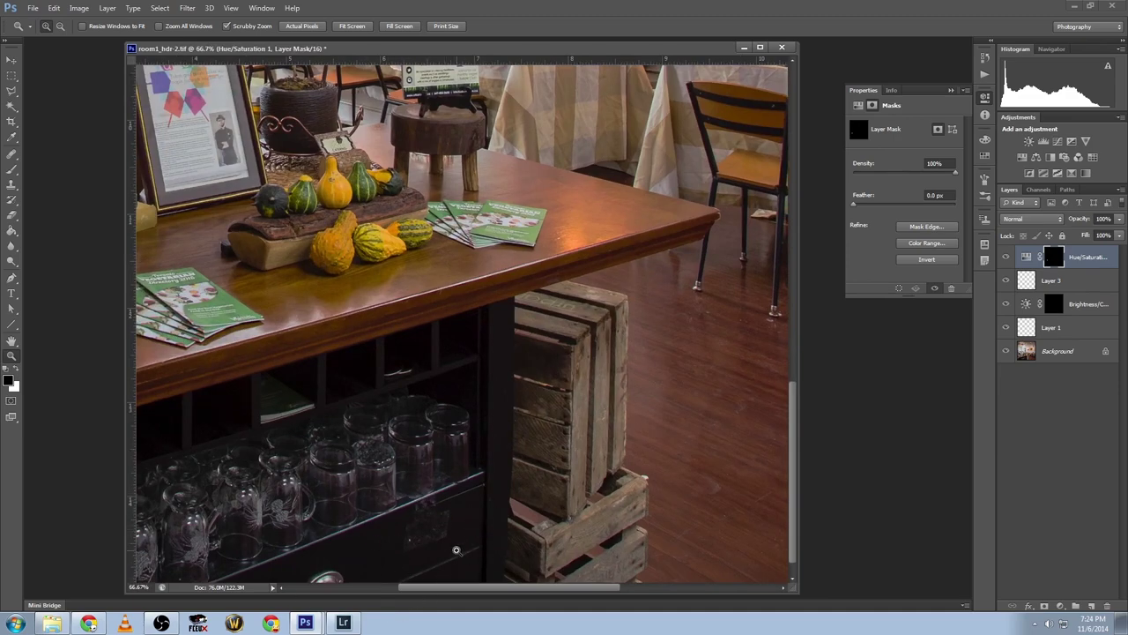
{"action": "left_click", "coordinate": [758, 323], "text": "alt"}
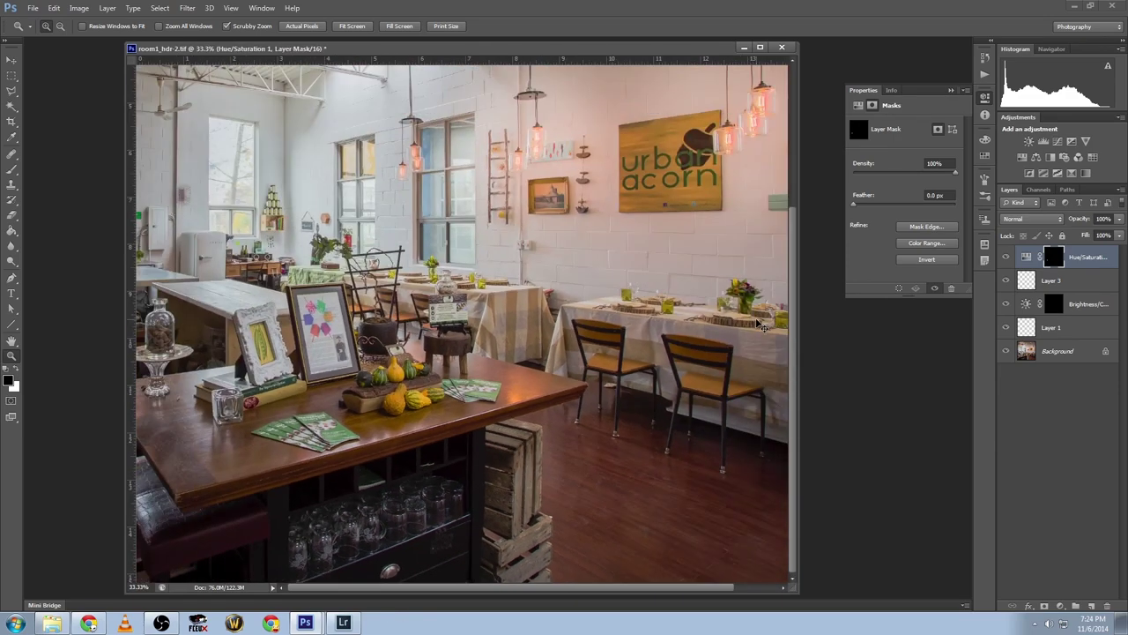
{"action": "left_click", "coordinate": [758, 323], "text": "alt"}
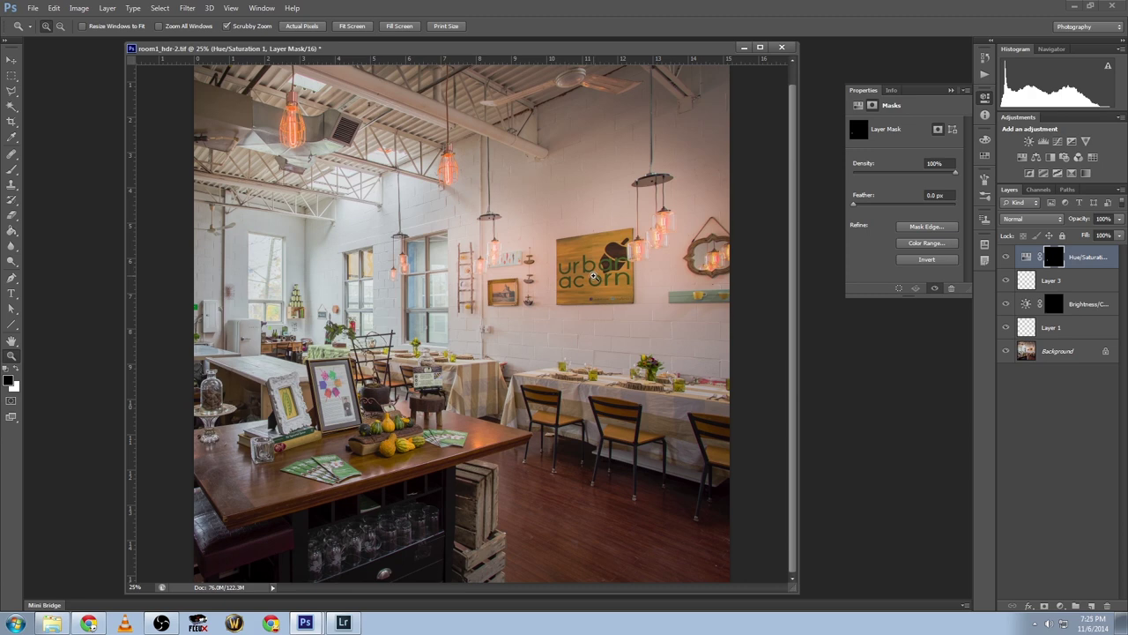
{"action": "left_click", "coordinate": [262, 203], "text": "alt"}
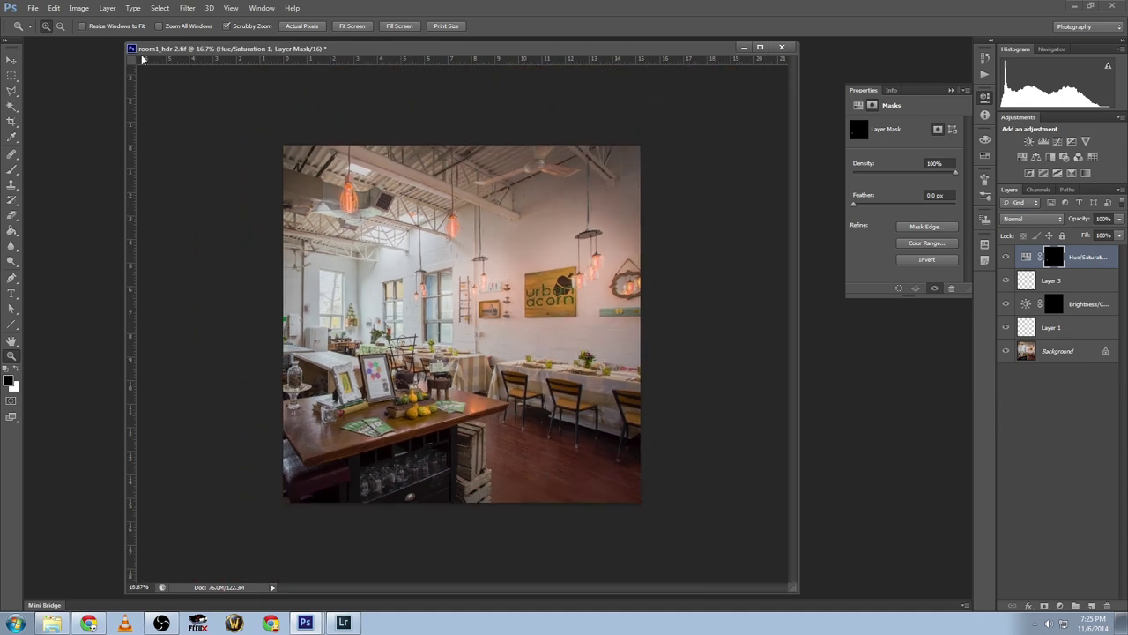
{"action": "left_click_drag", "start_coordinate": [139, 48], "coordinate": [359, 93]}
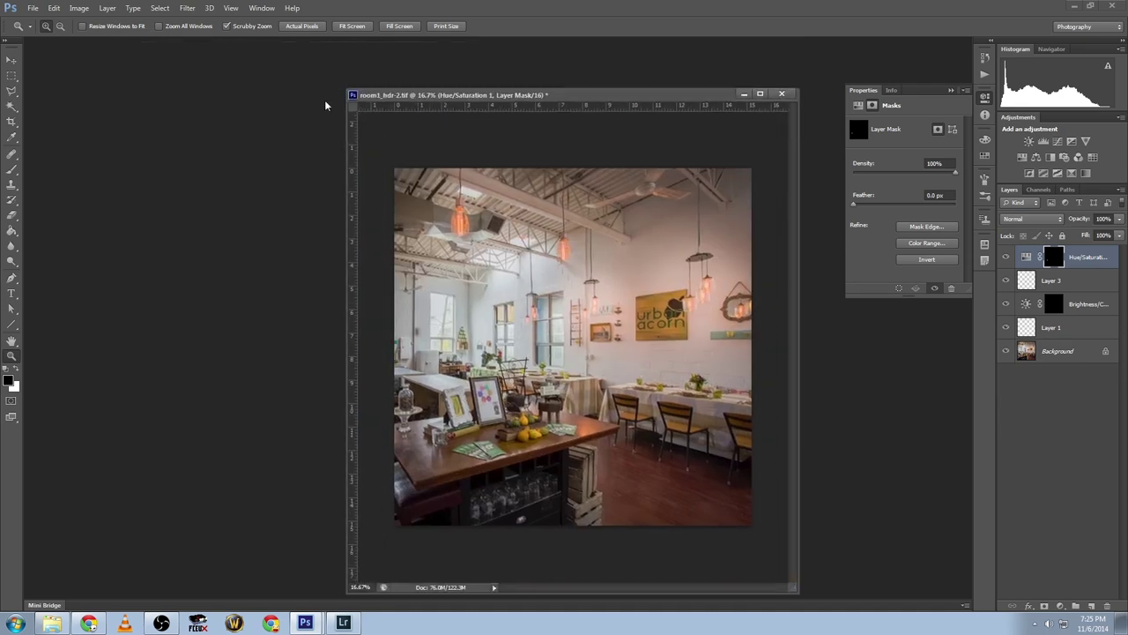
- Open _MG_8732.tif and place its enlarged window left of the edited photo
{"action": "double_click", "coordinate": [324, 105]}
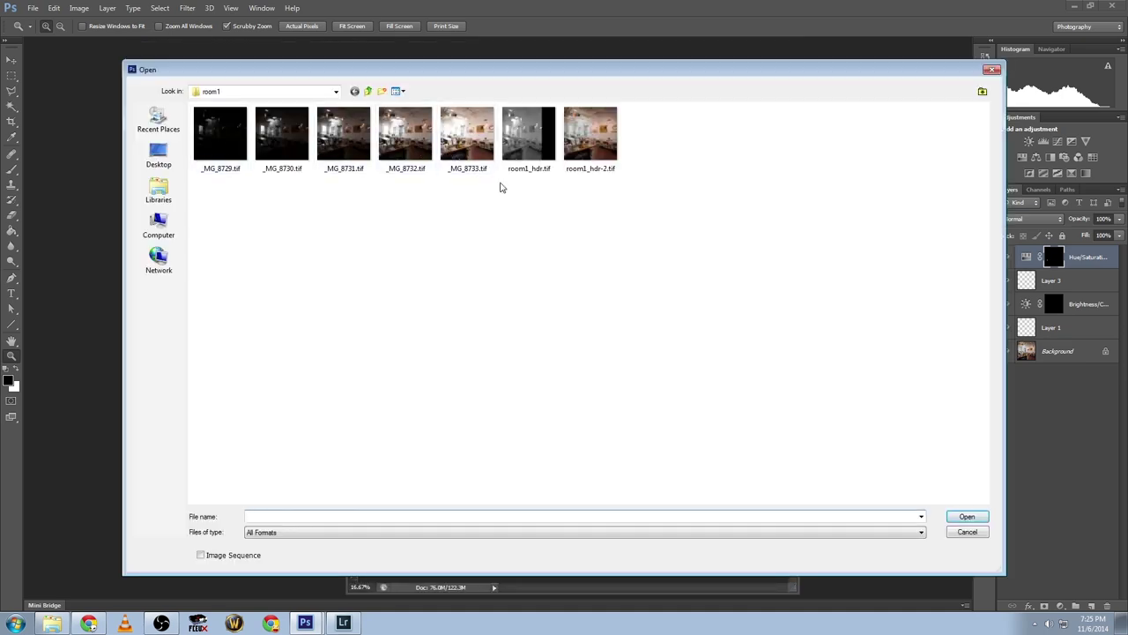
{"action": "double_click", "coordinate": [423, 157]}
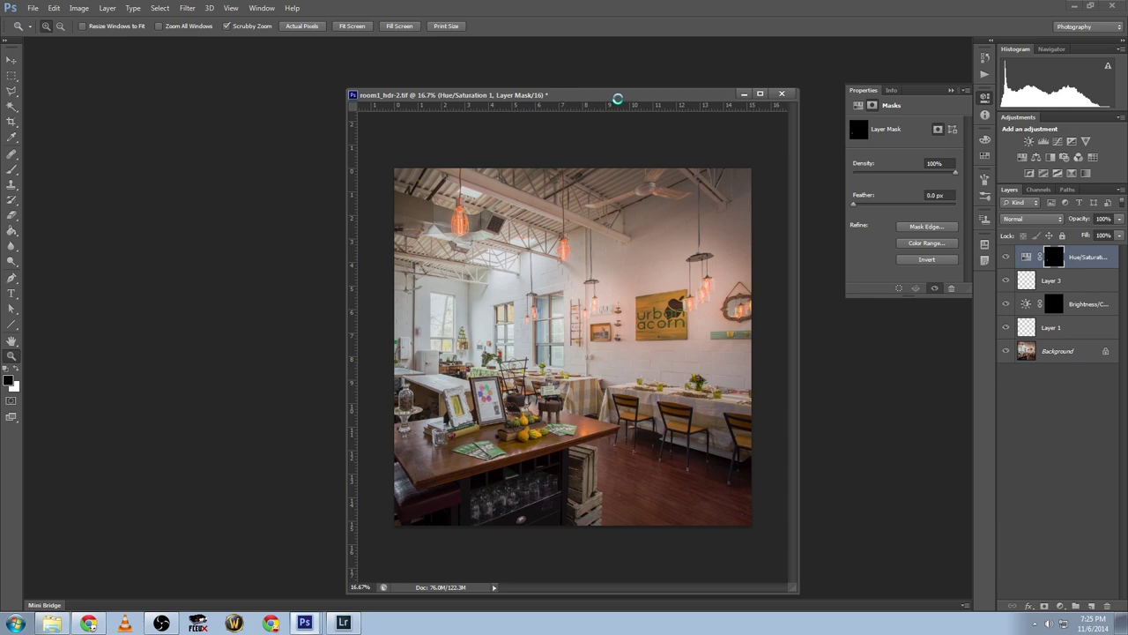
{"action": "left_click_drag", "start_coordinate": [629, 127], "coordinate": [283, 110]}
{"action": "left_click_drag", "start_coordinate": [398, 493], "coordinate": [435, 517]}
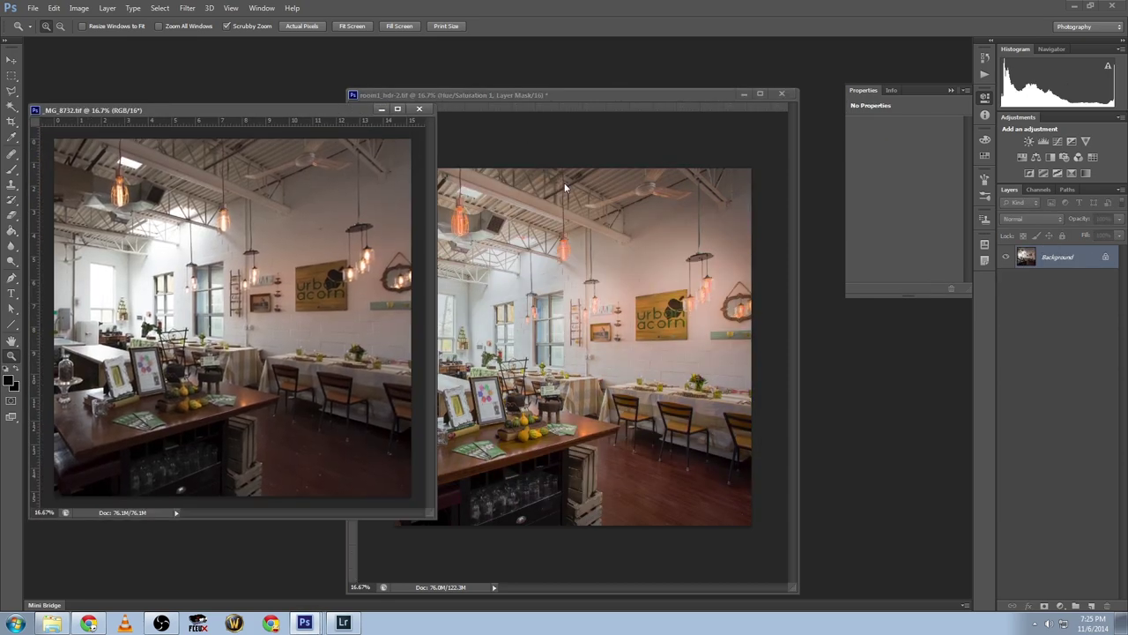
- Resize the edited window beside the original, then zoom the original on the sign and lamps
{"action": "left_click_drag", "start_coordinate": [562, 109], "coordinate": [612, 111]}
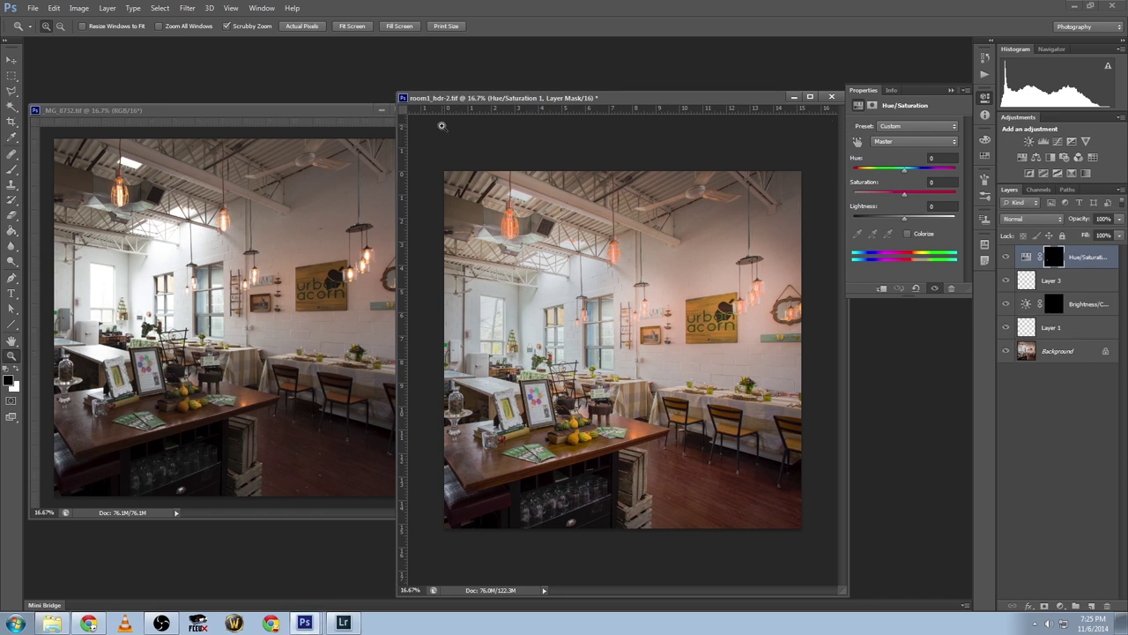
{"action": "left_click_drag", "start_coordinate": [398, 91], "coordinate": [446, 146]}
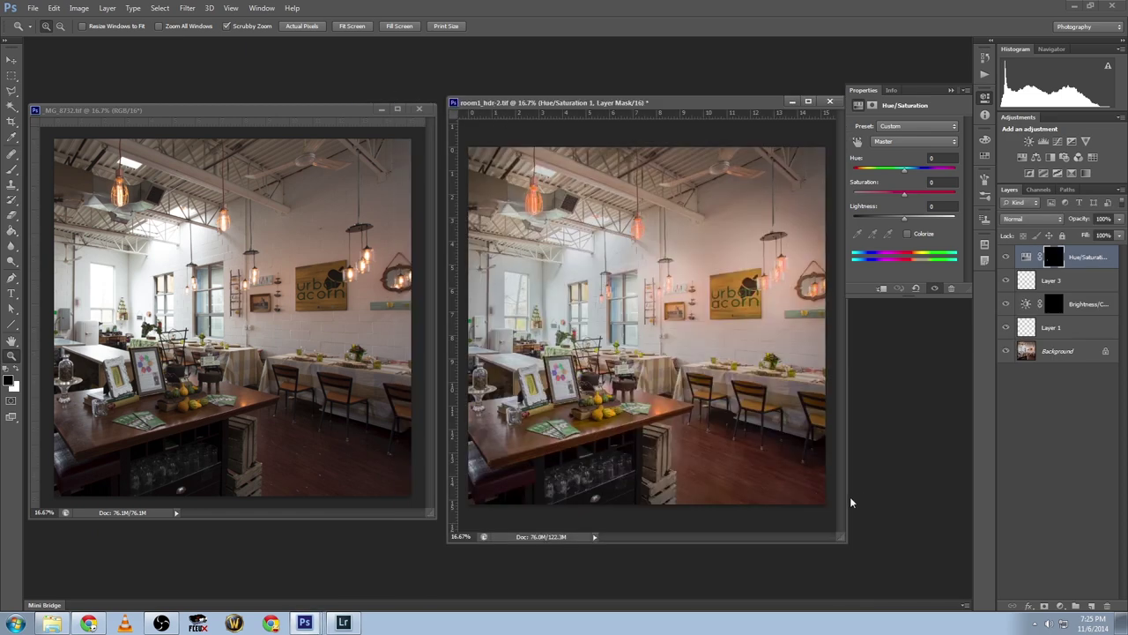
{"action": "left_click_drag", "start_coordinate": [842, 542], "coordinate": [852, 519]}
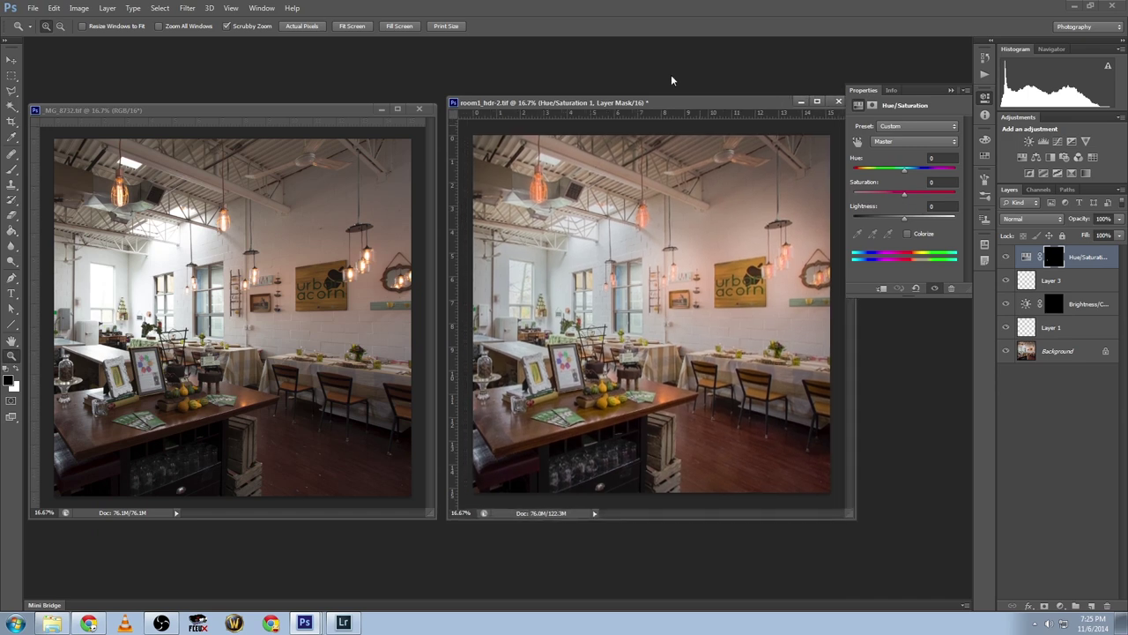
{"action": "left_click_drag", "start_coordinate": [663, 97], "coordinate": [654, 103]}
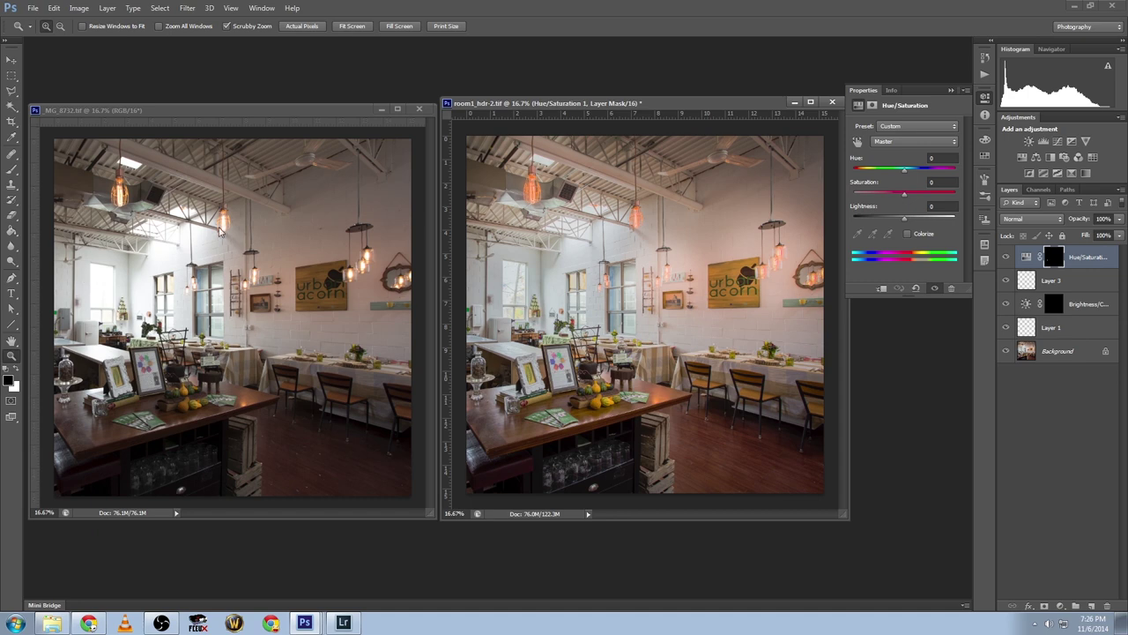
{"action": "left_click", "coordinate": [377, 261]}
{"action": "left_click_drag", "start_coordinate": [377, 261], "coordinate": [377, 261]}
{"action": "left_click", "coordinate": [804, 296]}
{"action": "left_click_drag", "start_coordinate": [768, 252], "coordinate": [767, 252]}
{"action": "left_click", "coordinate": [770, 258]}
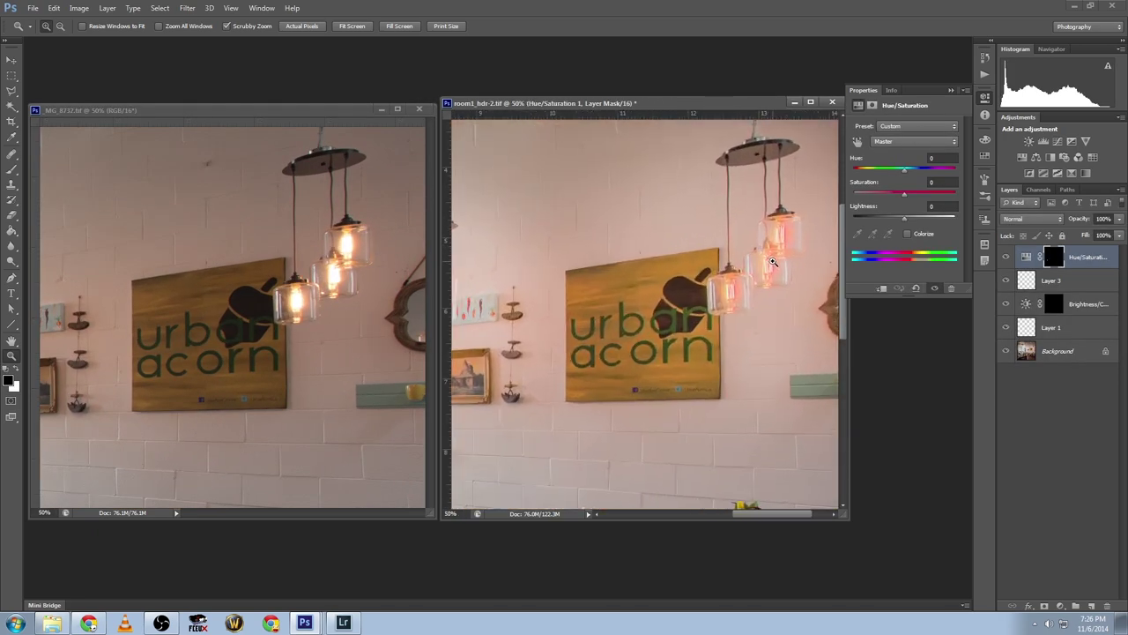
{"action": "left_click_drag", "start_coordinate": [770, 247], "coordinate": [731, 260]}
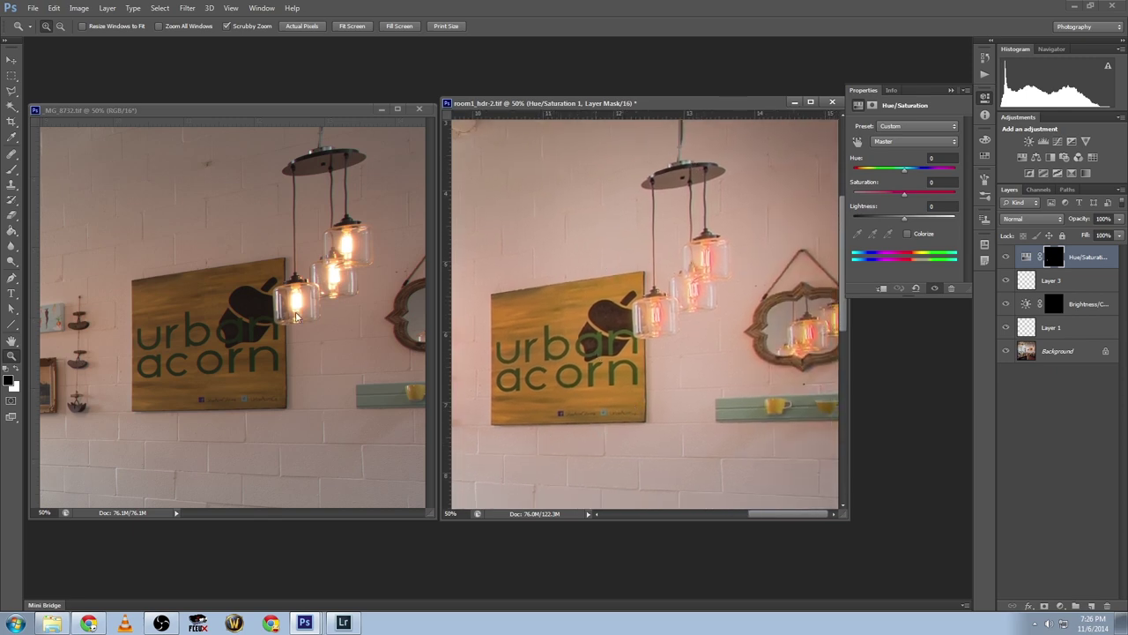
{"action": "left_click", "coordinate": [265, 262]}
{"action": "left_click_drag", "start_coordinate": [265, 262], "coordinate": [167, 262]}
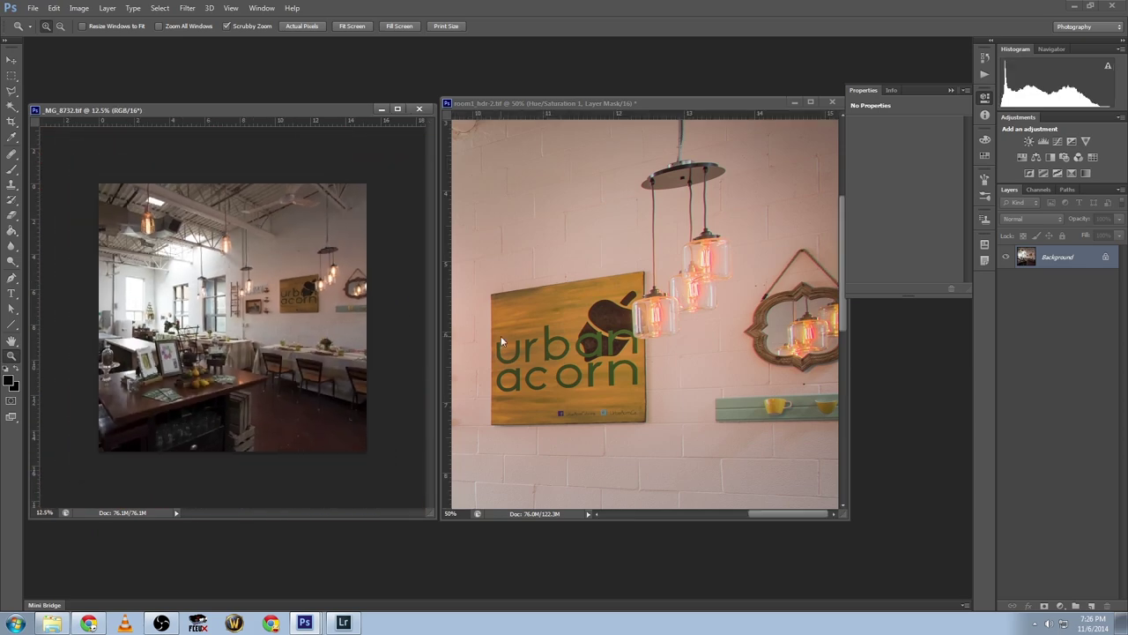
{"action": "left_click_drag", "start_coordinate": [565, 339], "coordinate": [527, 339]}
{"action": "left_click", "coordinate": [527, 339], "text": "alt"}
{"action": "left_click", "coordinate": [537, 339], "text": "alt"}
{"action": "left_click", "coordinate": [565, 336], "text": "alt"}
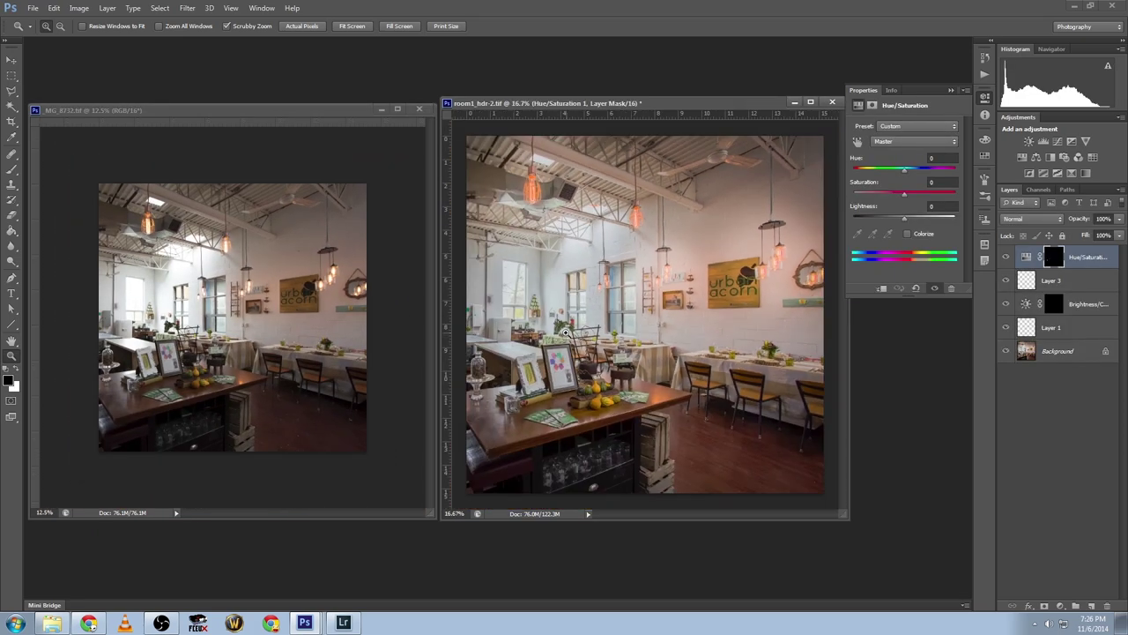